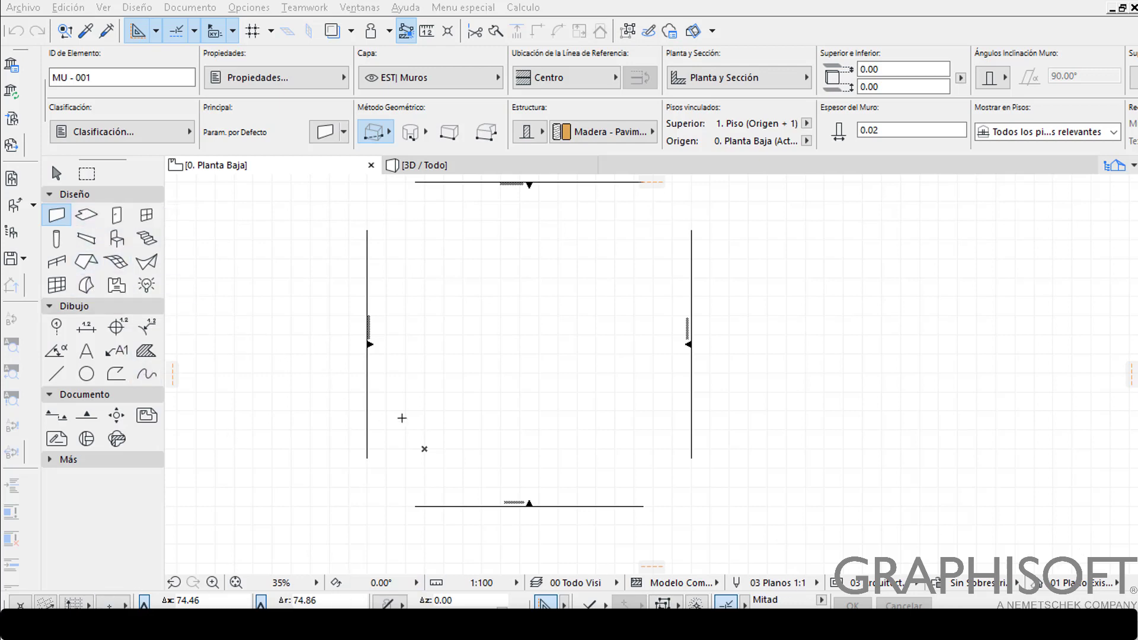
Zoom in on the Planta Baja floor plan before drawing the wall.
scroll(475, 389, "right", 3)
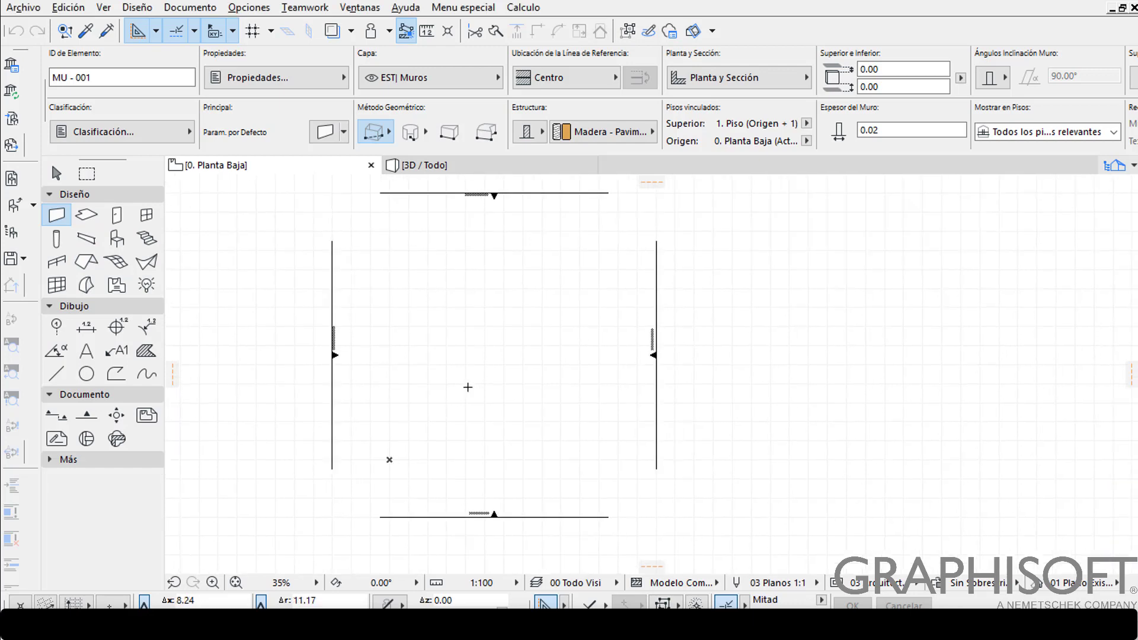
scroll(478, 386, "up", 2)
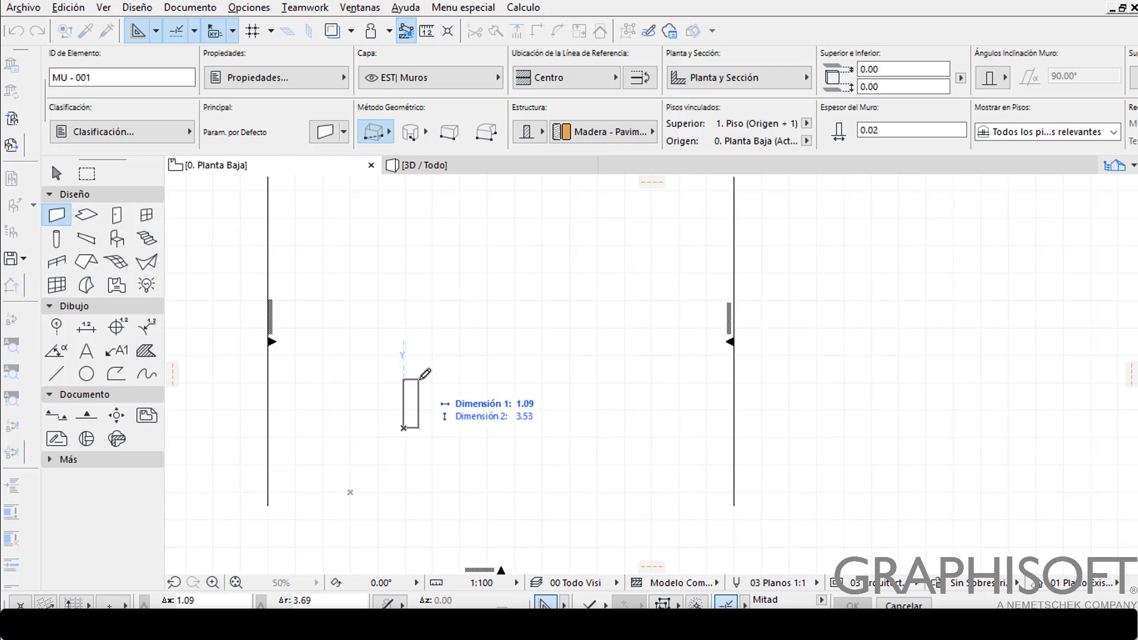
Draw a single straight vertical wall 4.72 long in the ground-floor plan.
left_click(382, 134)
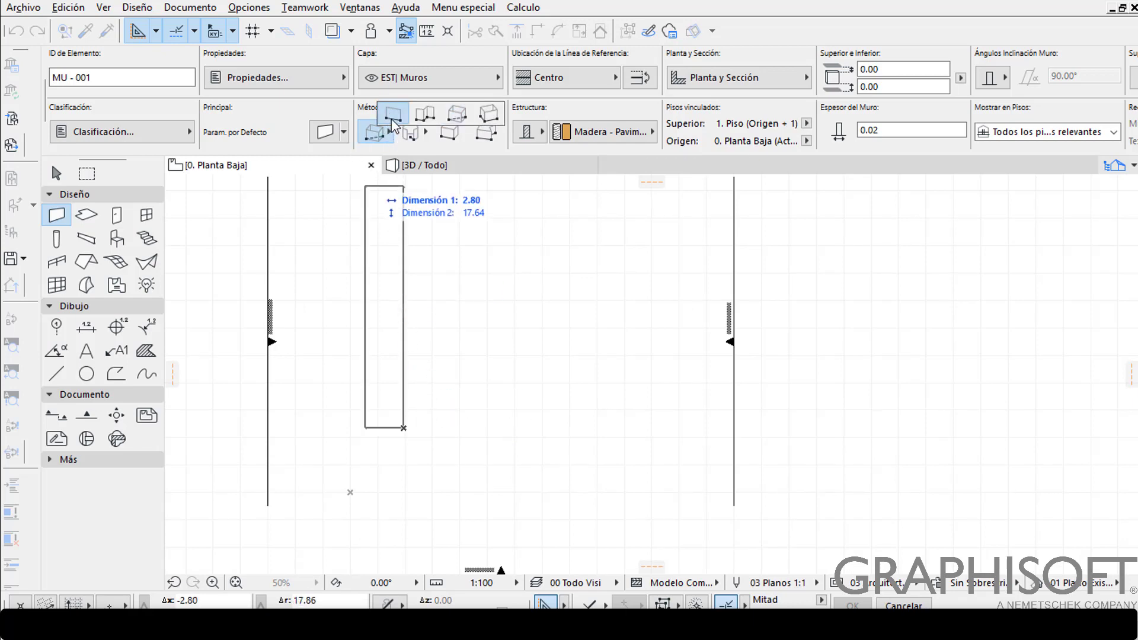
left_click(392, 114)
scroll(405, 403, "up", 2)
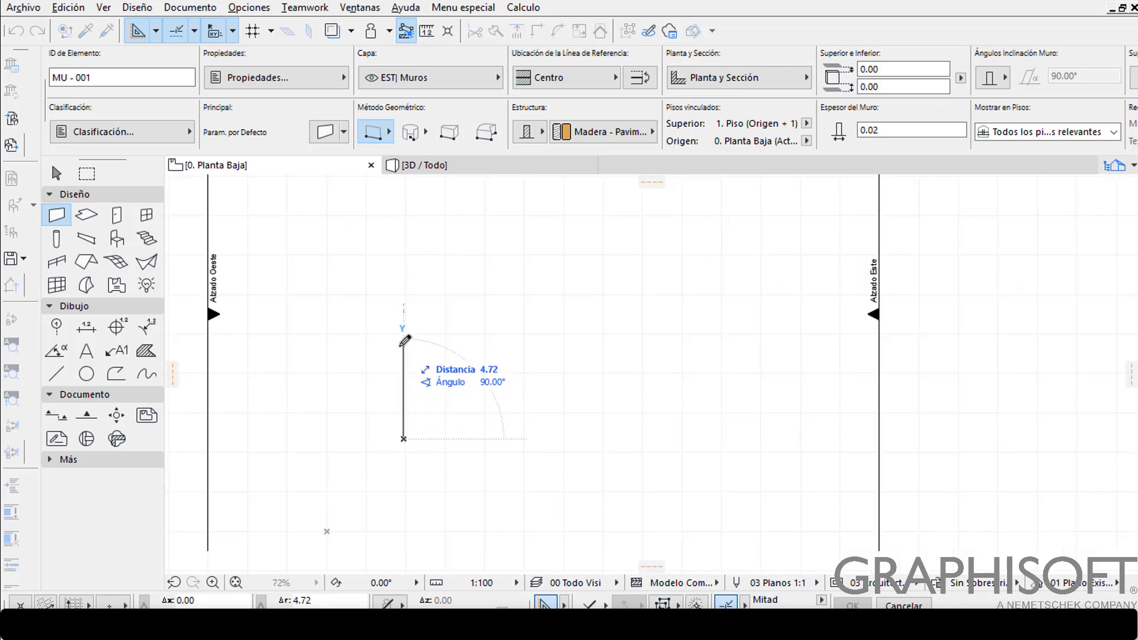
type("r")
type(".")
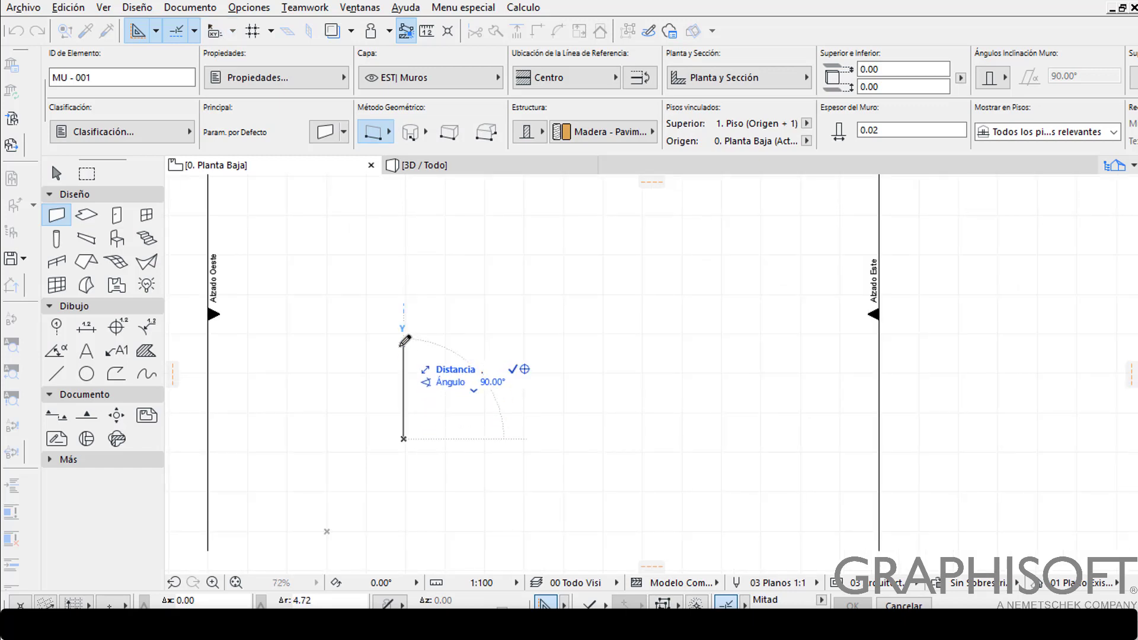
type("6")
key("Return")
scroll(422, 433, "up", 6)
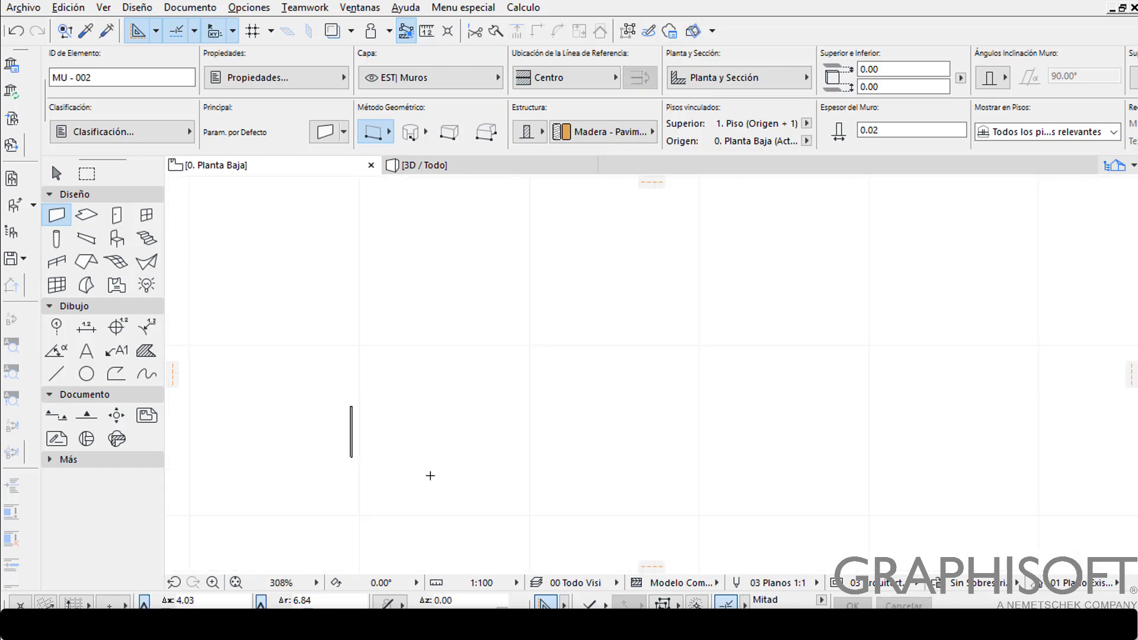
scroll(430, 475, "up", 3)
middle_click_drag(381, 447, 382, 401)
left_click(87, 216)
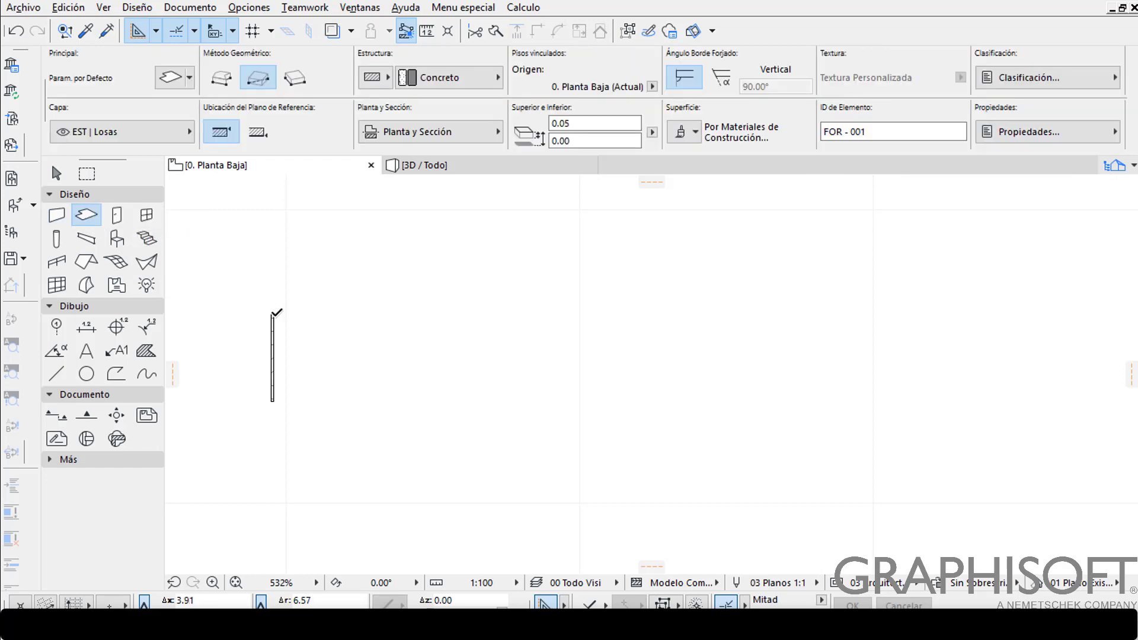
Place a 1.20 by 0.60 rectangular slab starting at the wall's corner.
left_click(272, 314)
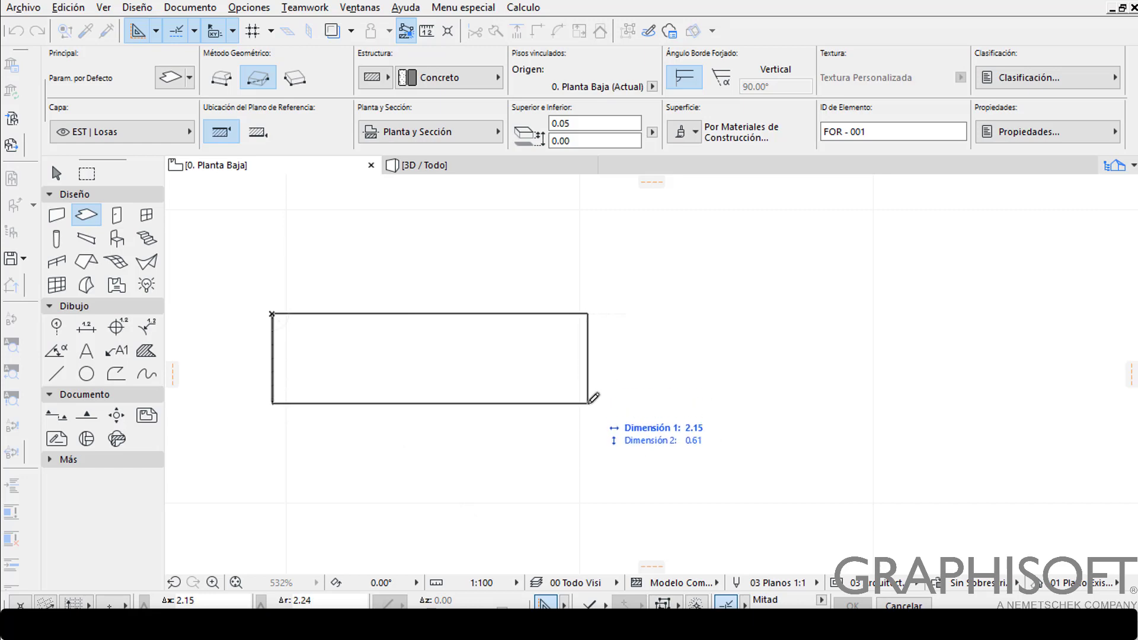
type("1.20")
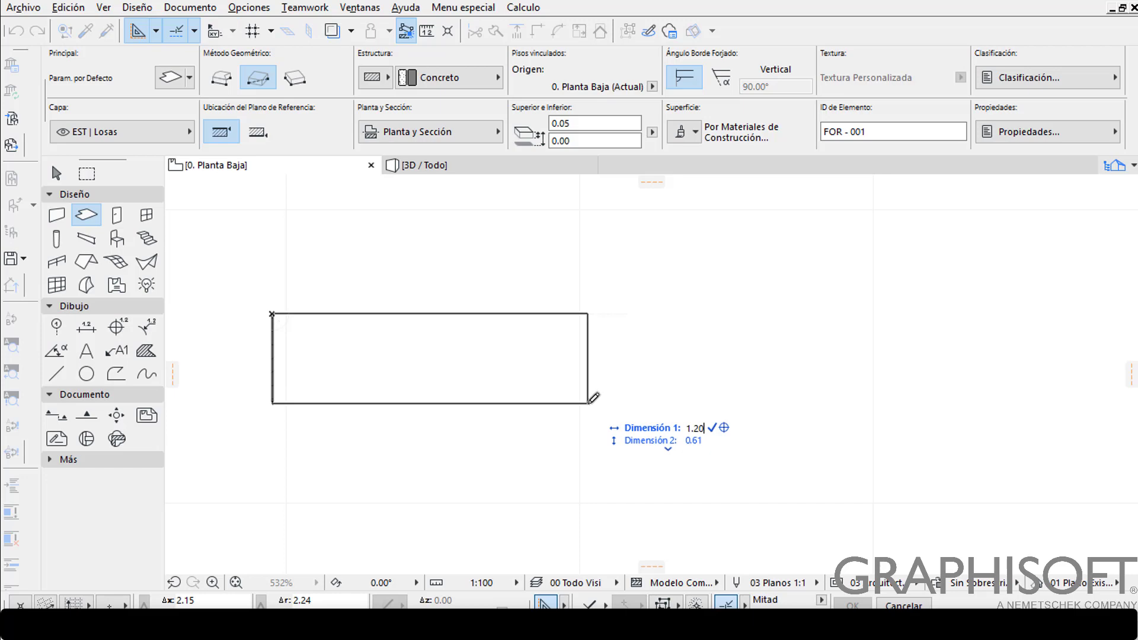
key("Tab")
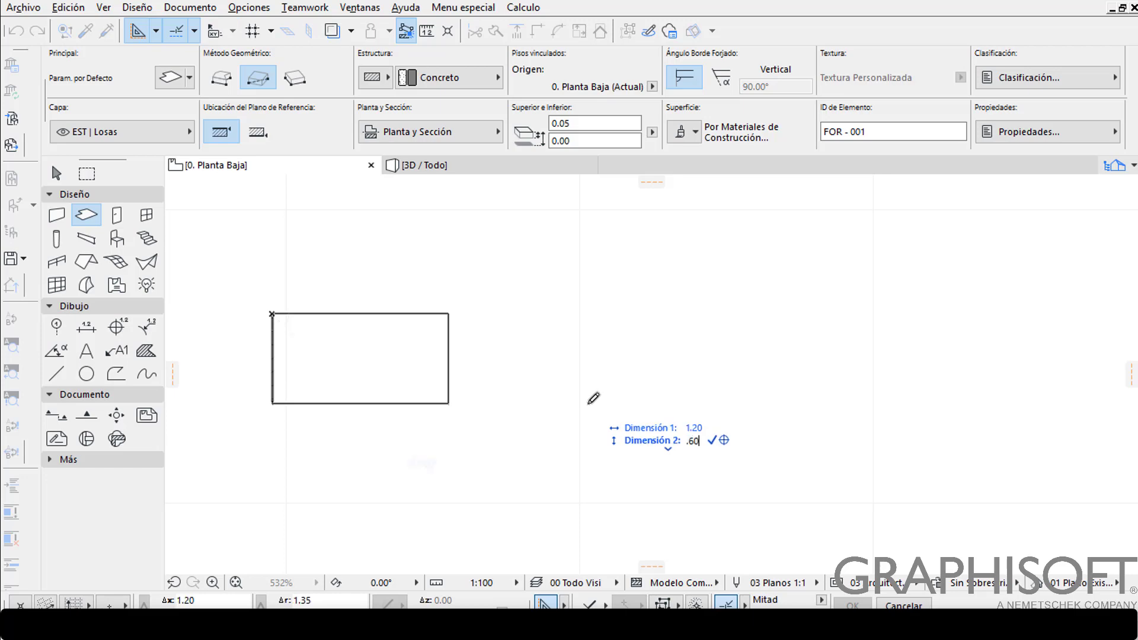
key("Return")
middle_click_drag(295, 277, 347, 283)
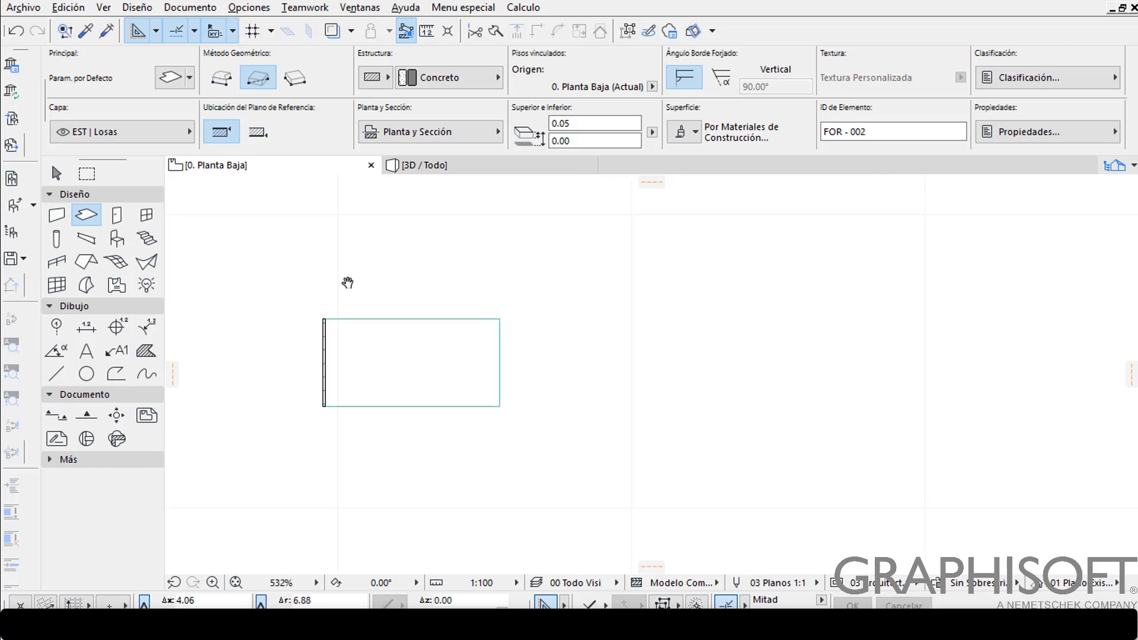
left_click(436, 168)
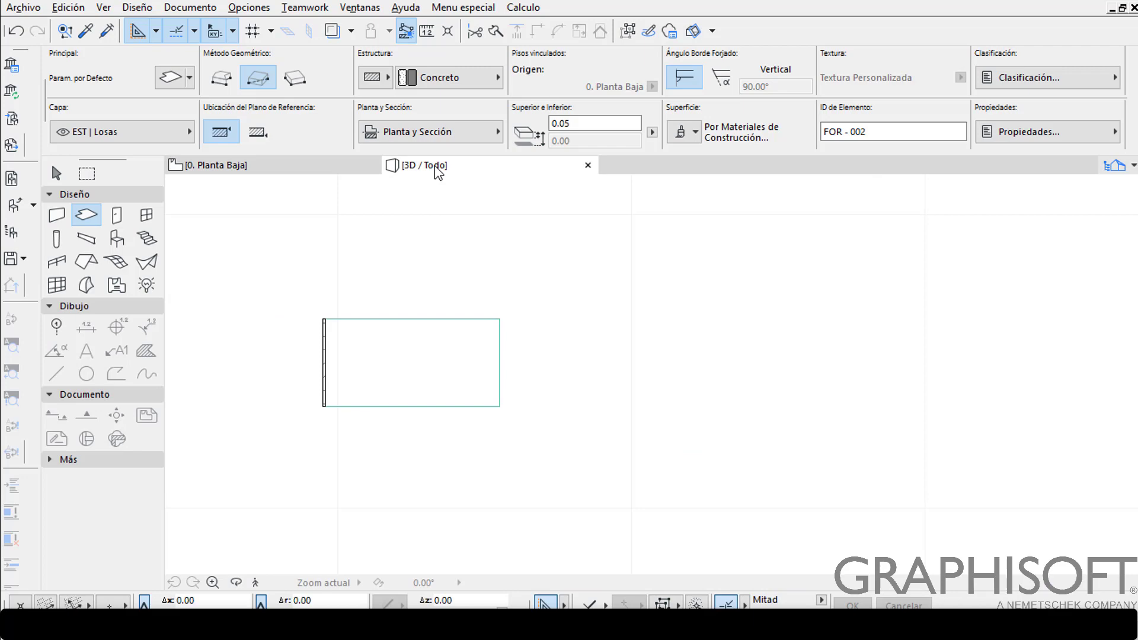
Change the slab's building material to Madera Contrachapada in the 3D view.
scroll(516, 476, "up", 5)
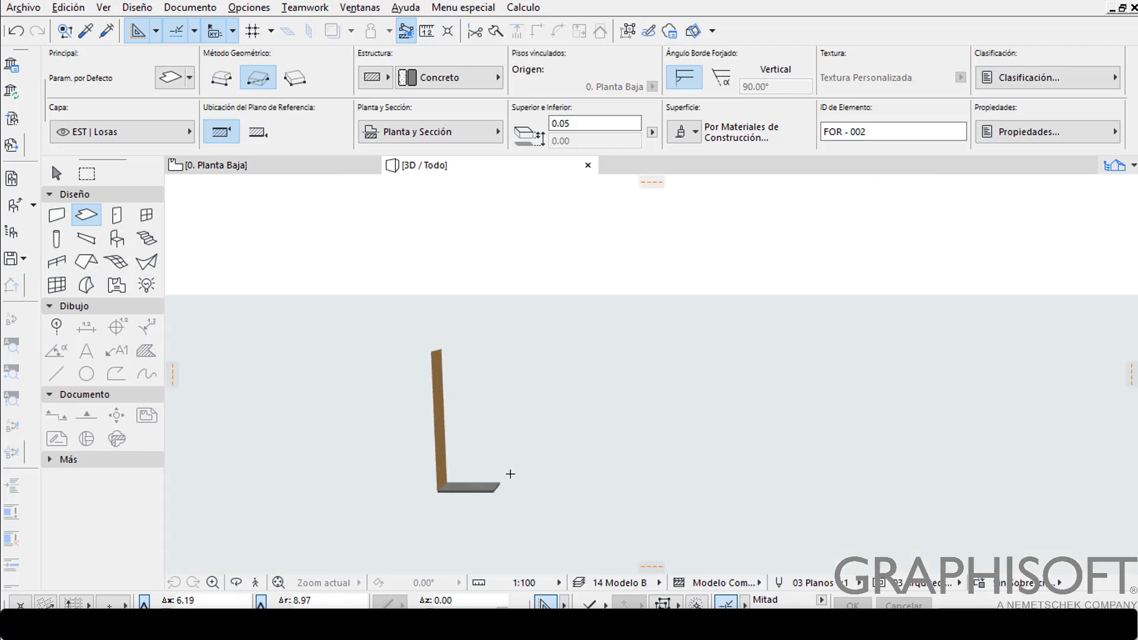
mouse_move(510, 474)
middle_mouse_down("shift")
mouse_move(490, 378)
mouse_move(391, 407)
mouse_move(498, 477)
middle_mouse_up("shift")
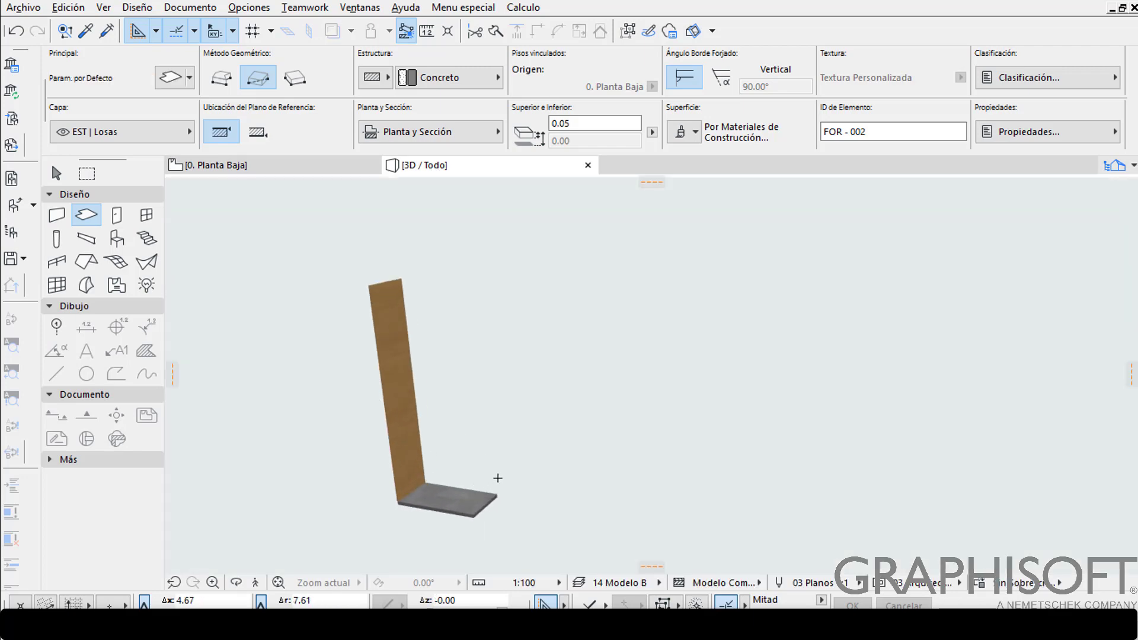
left_click(56, 173)
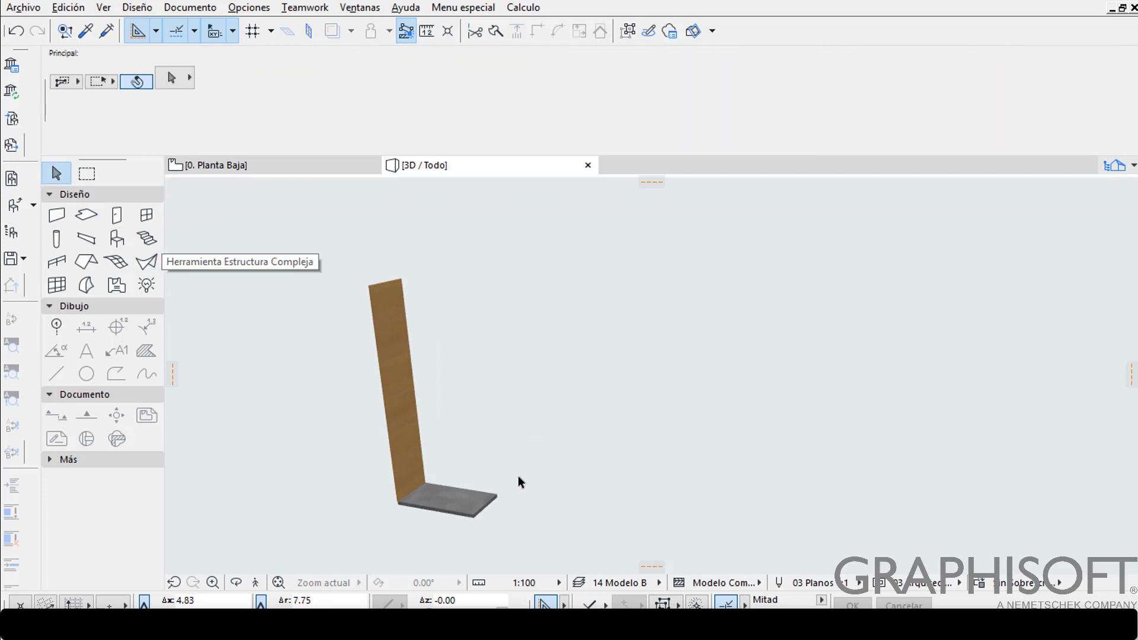
left_click(483, 509)
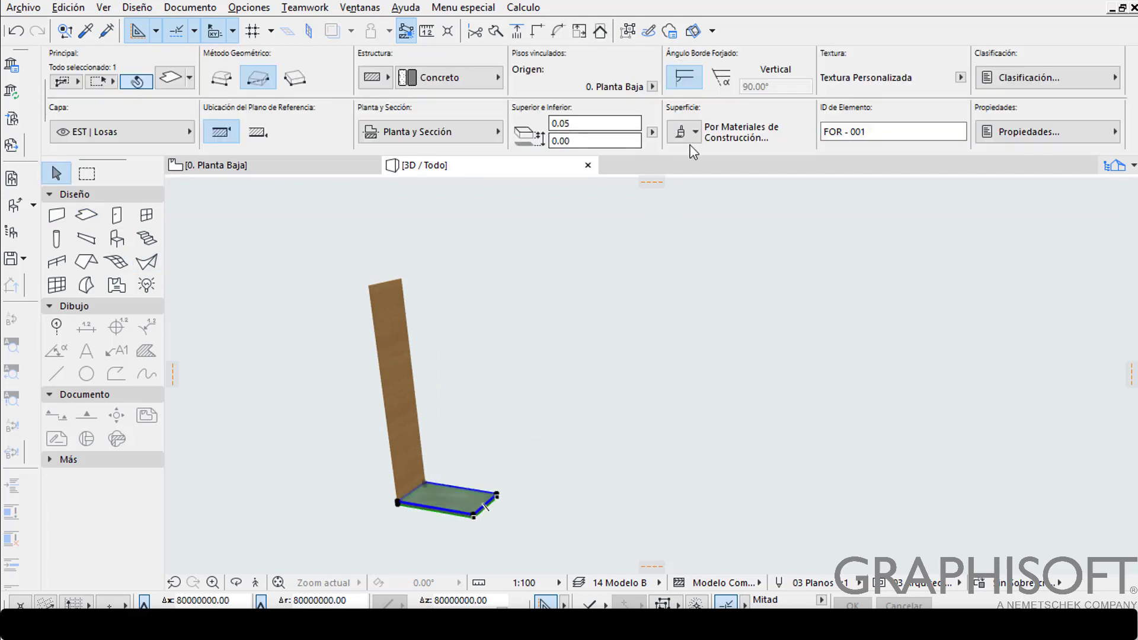
left_click(682, 134)
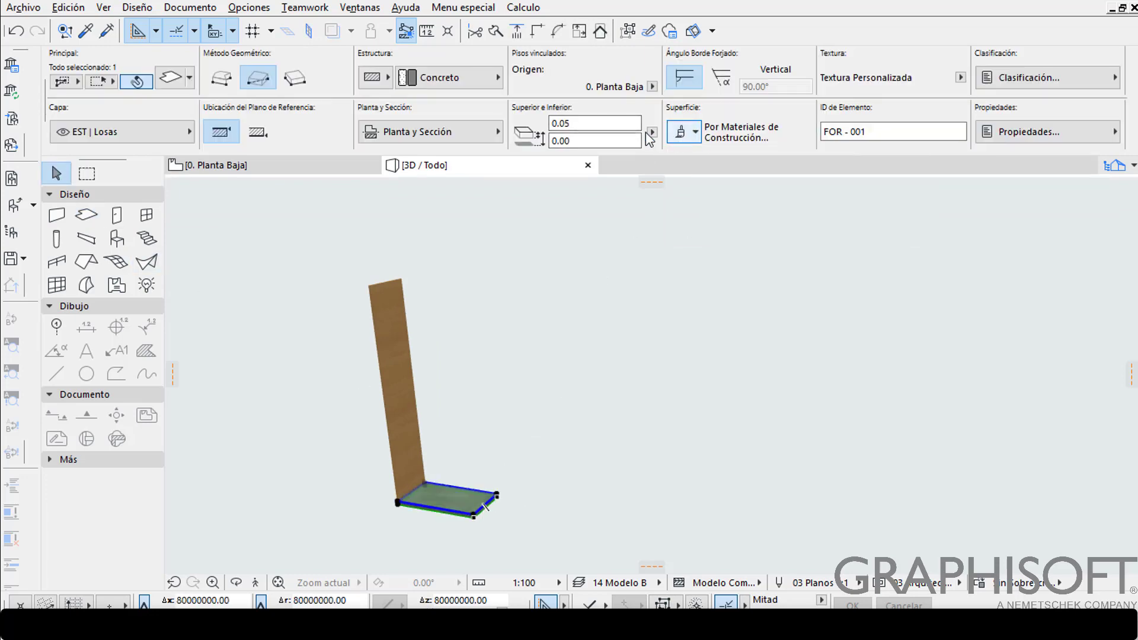
left_click(464, 76)
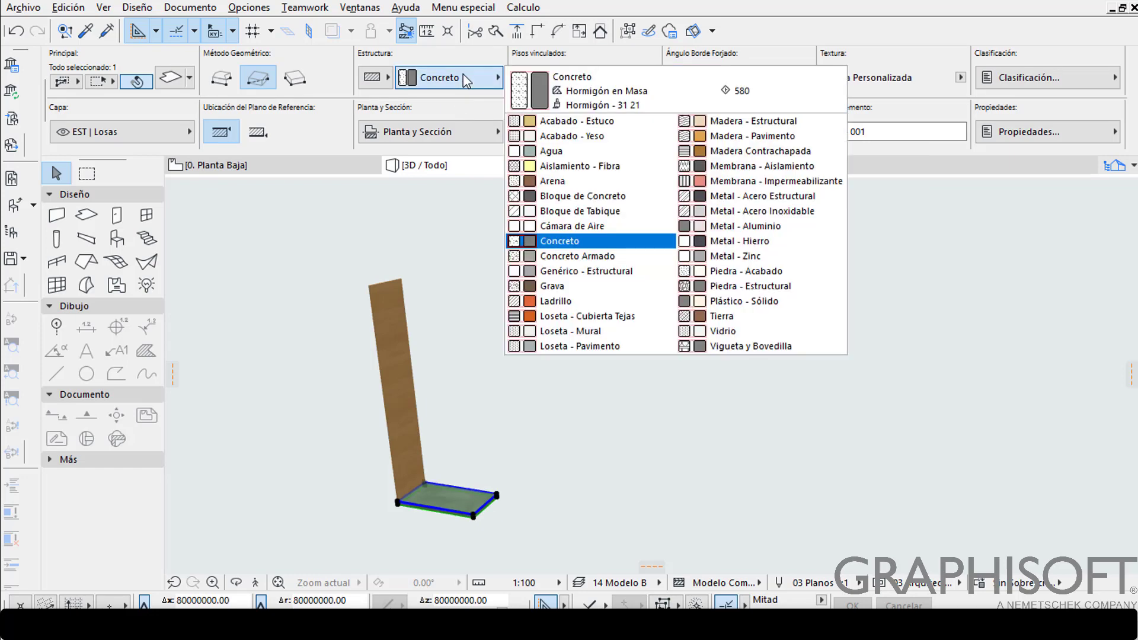
left_click(766, 152)
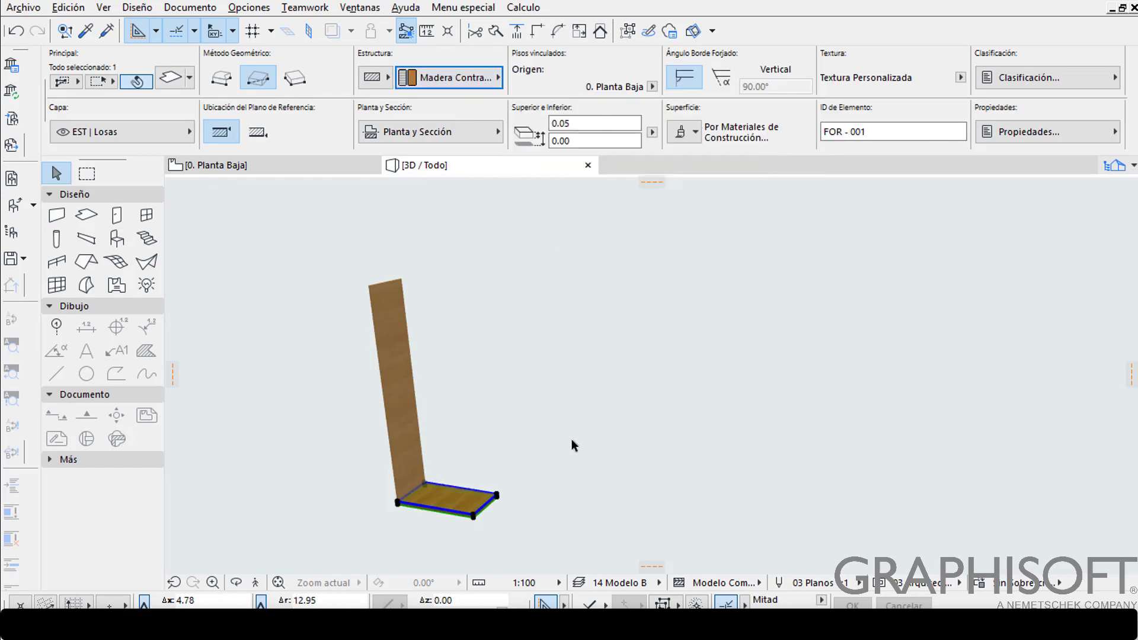
left_click(539, 493)
Reframe the 3D view and select the wall.
scroll(496, 506, "up", 1)
middle_click_drag(496, 506, 525, 518)
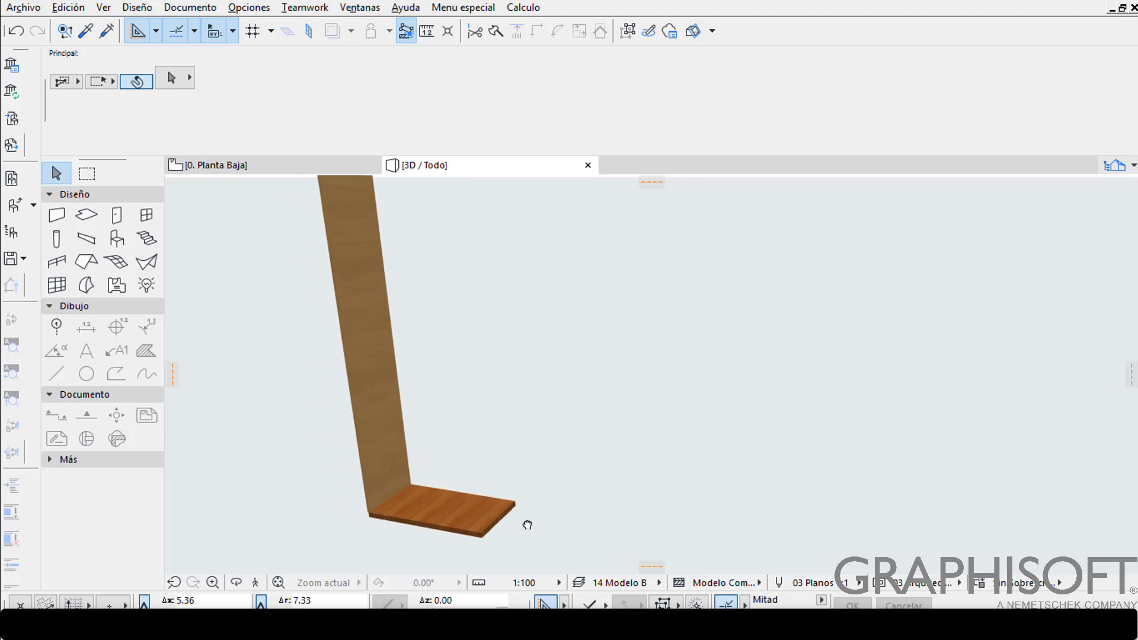
left_click(525, 517)
scroll(513, 452, "down", 1)
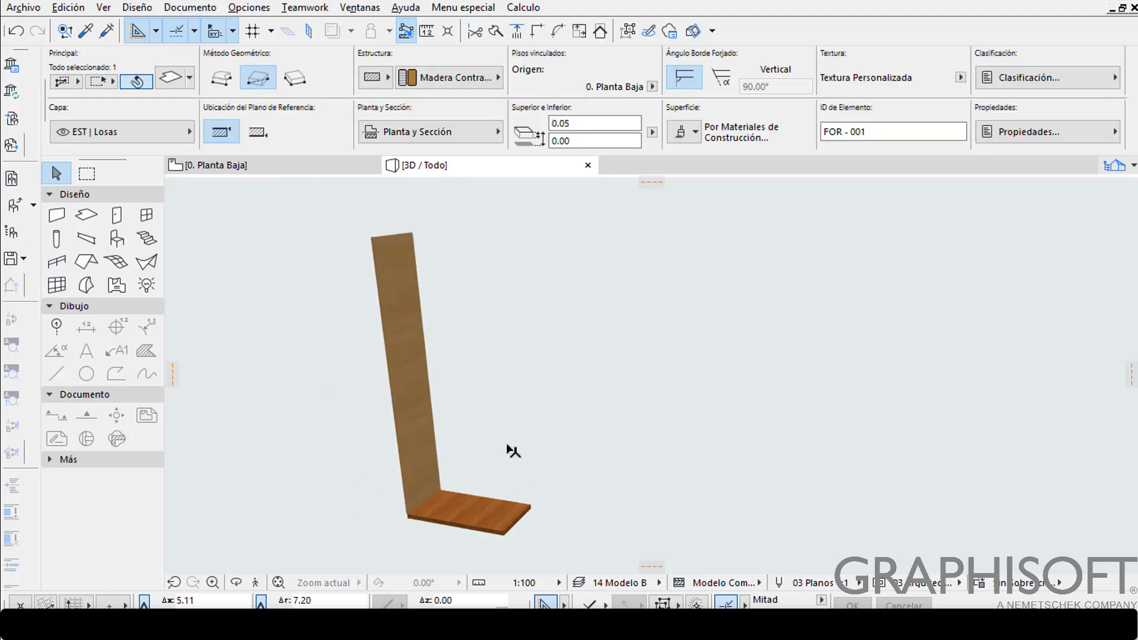
scroll(409, 285, "up", 1)
left_click(381, 240)
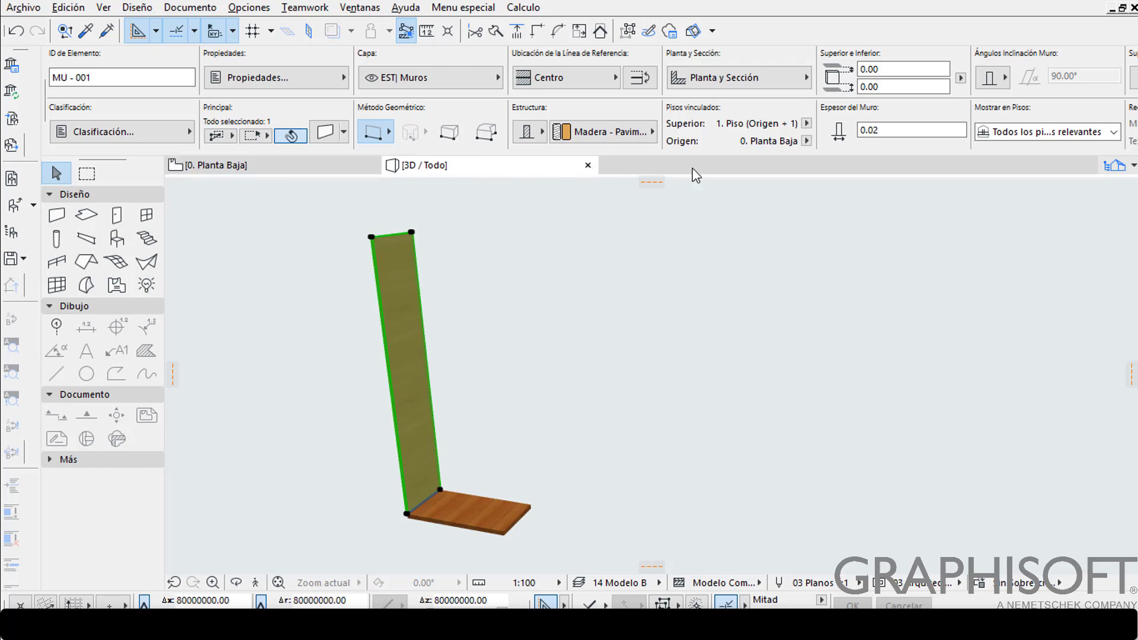
Set the wall's top link to No vinculado and lower its height to 1.60.
left_click(806, 125)
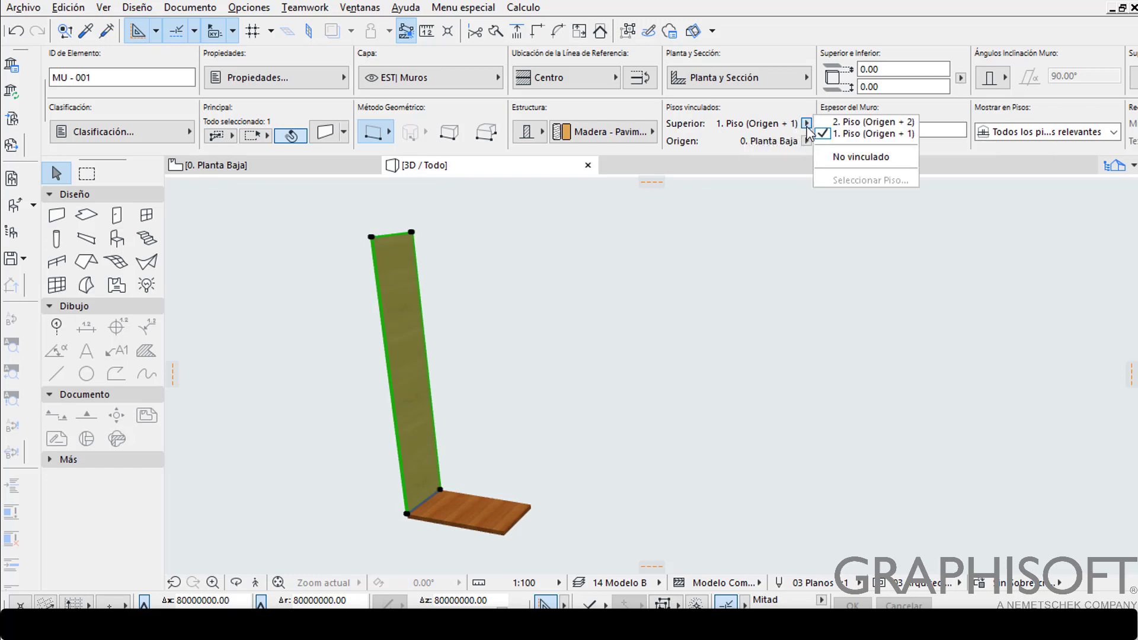
left_click(846, 157)
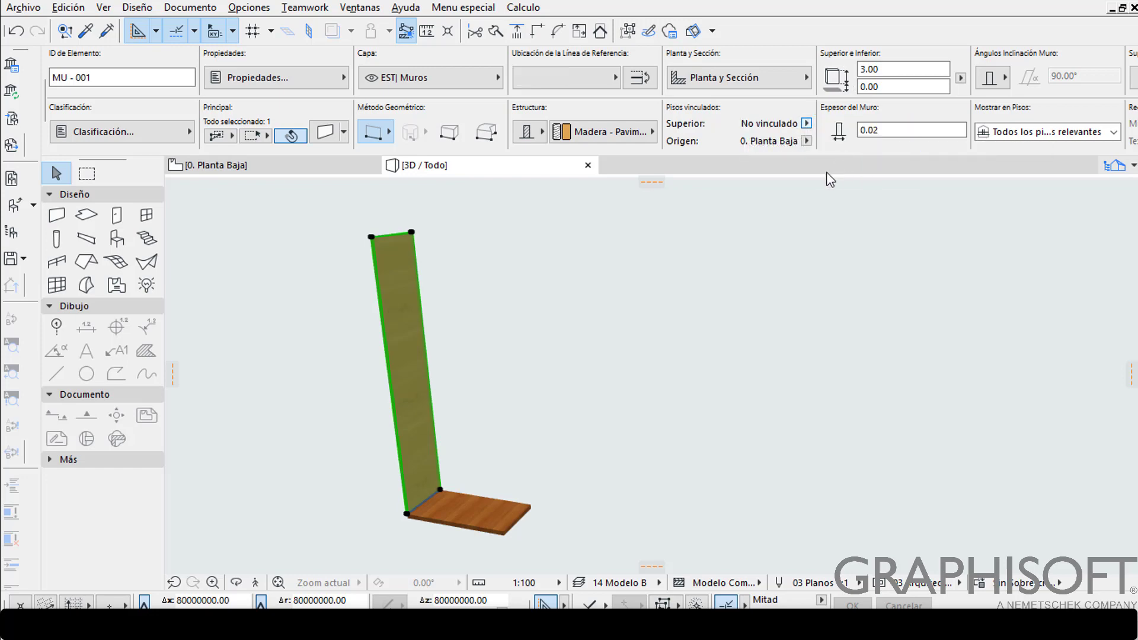
left_click(412, 232)
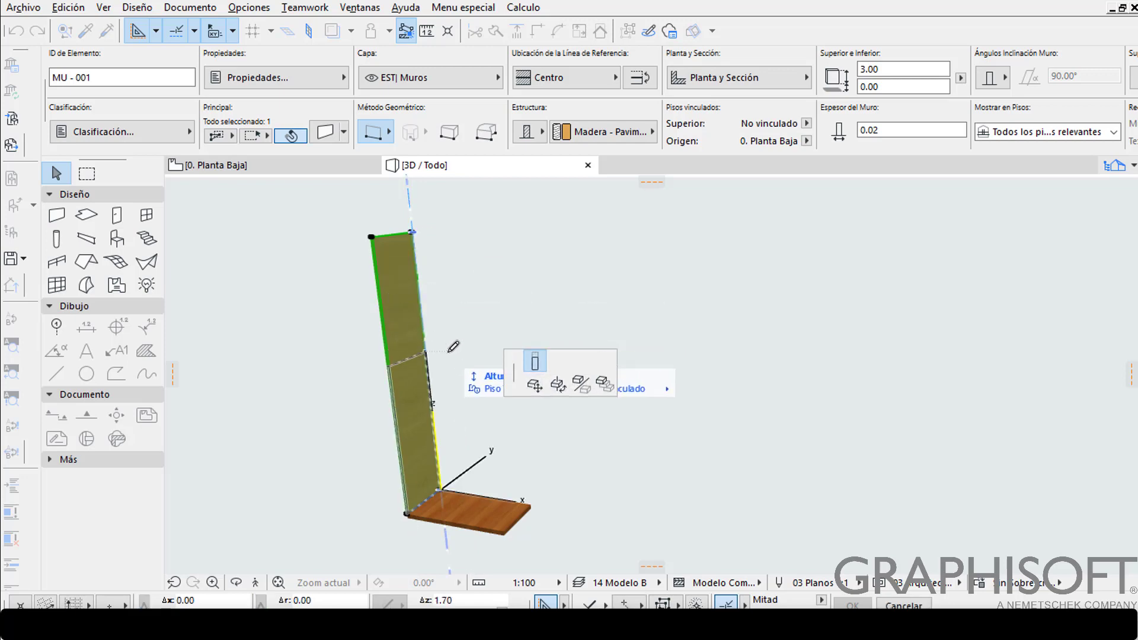
type("1.6")
key("Return")
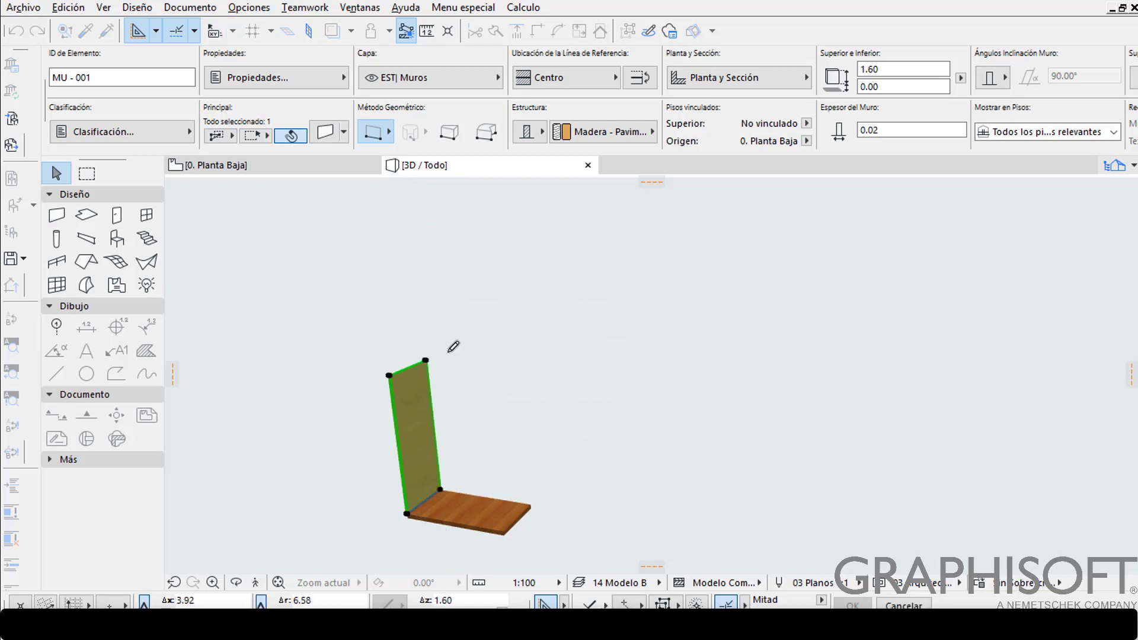
left_click(455, 488)
middle_click_drag(470, 507, 556, 533, "shift")
key("ctrl+a")
Set the base slab's thickness to 0.02.
left_click(547, 542)
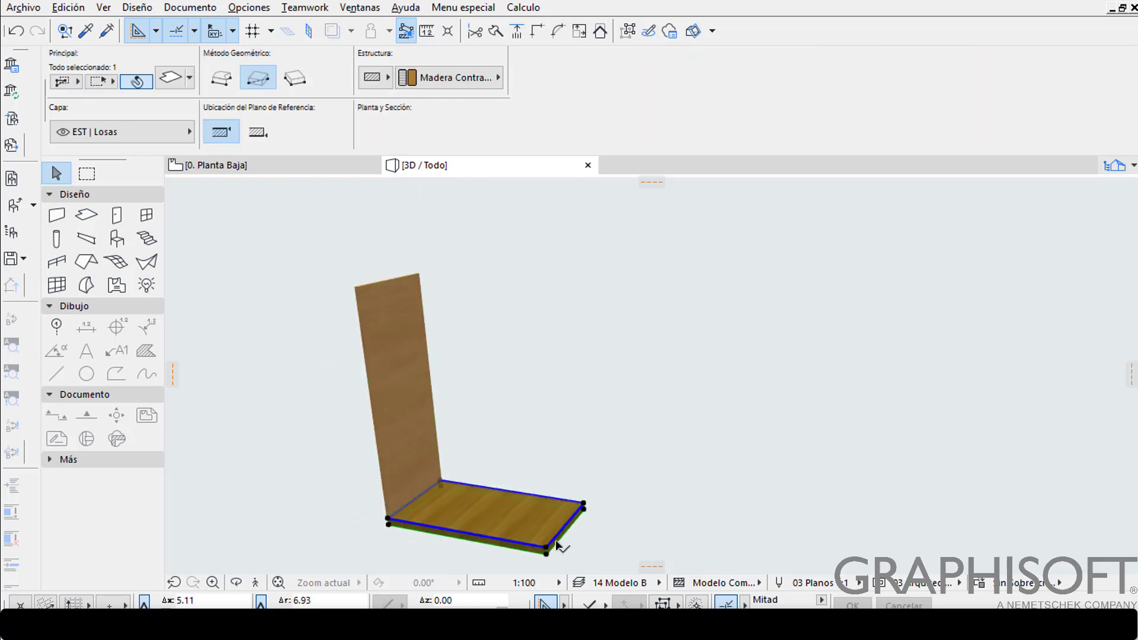
left_click_drag(572, 123, 563, 123)
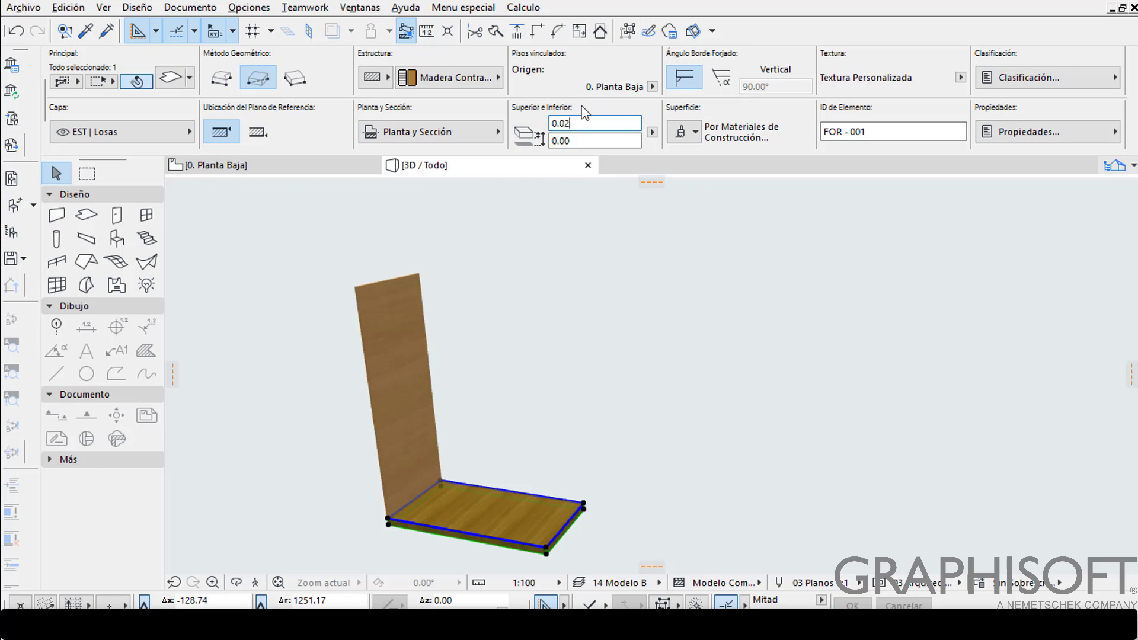
key("Return")
left_click(539, 379)
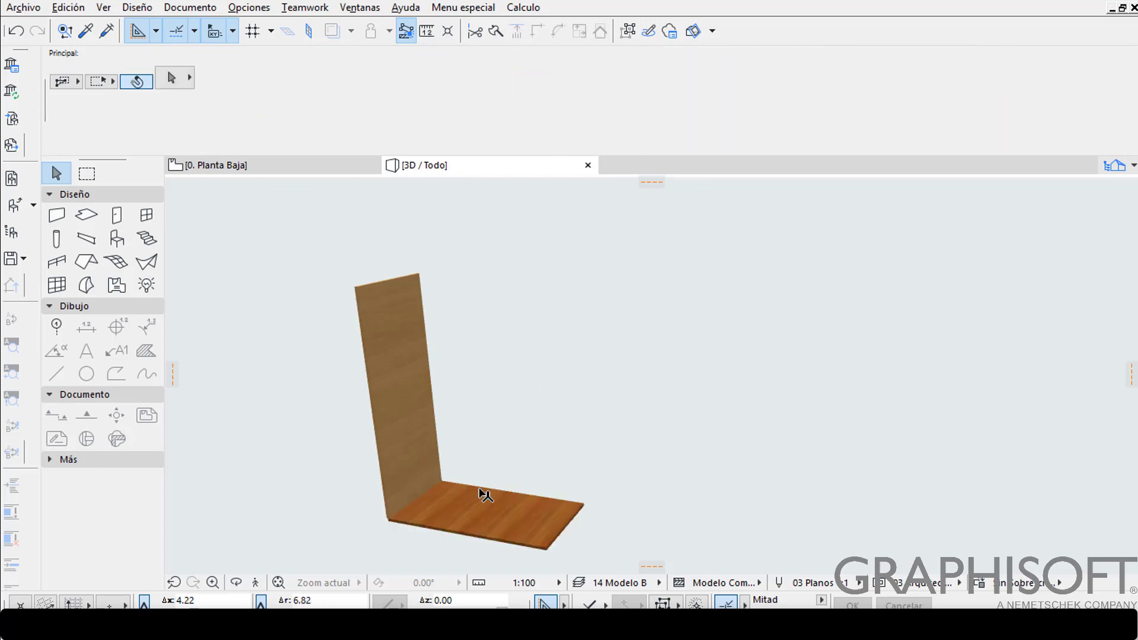
Raise the base slab 0.02 above the Planta Baja story.
left_click(500, 543)
scroll(377, 516, "up", 5)
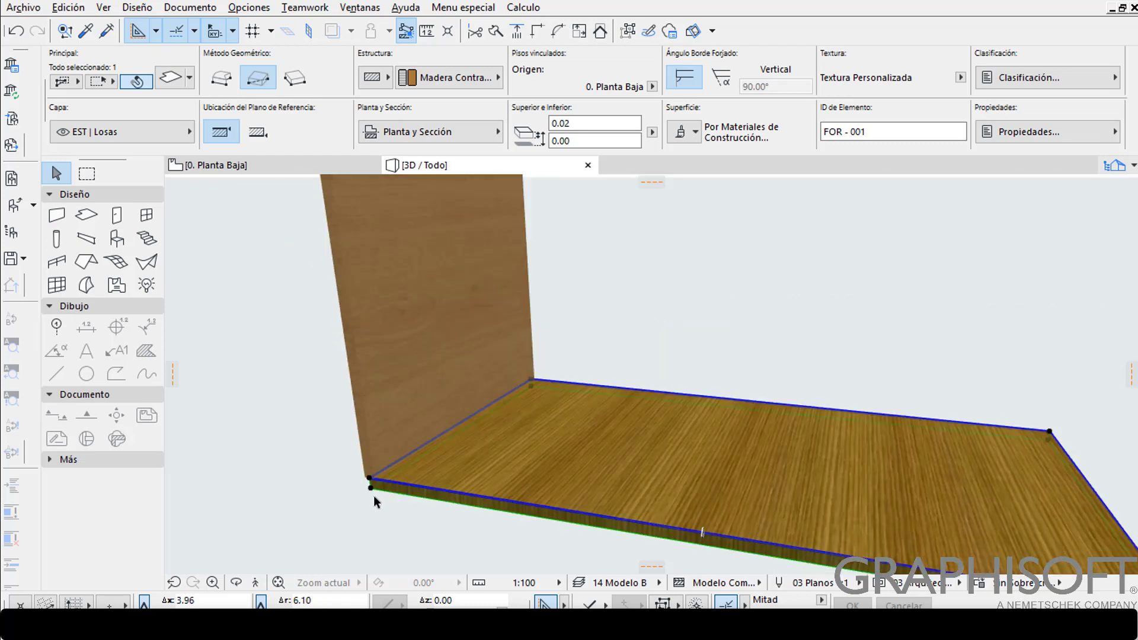
left_click(369, 481)
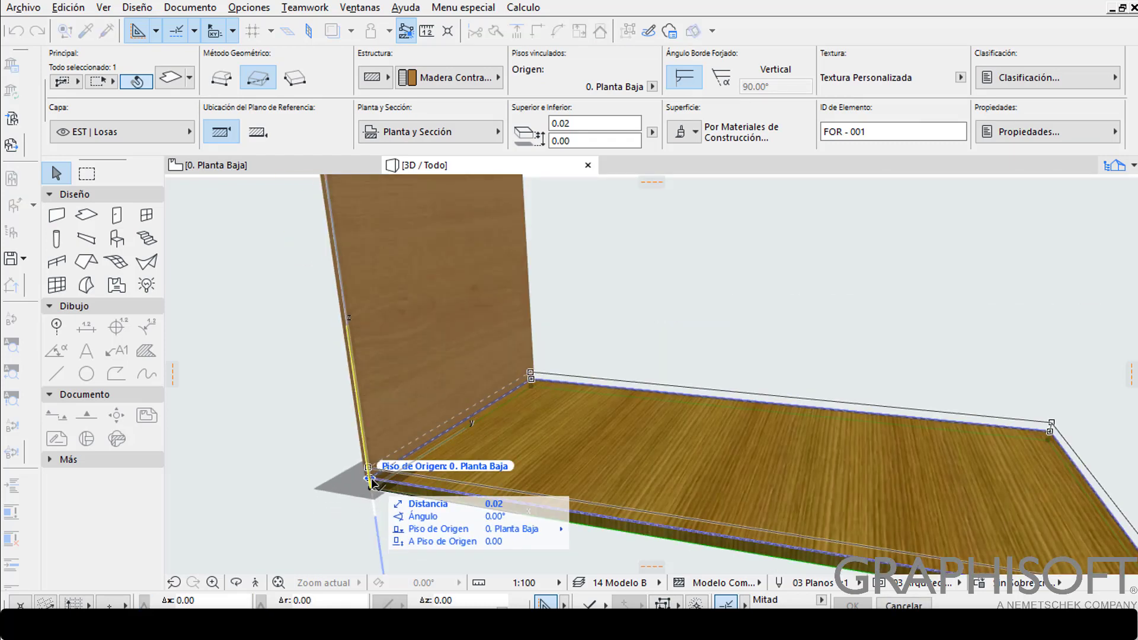
key("Return")
scroll(333, 492, "down", 3)
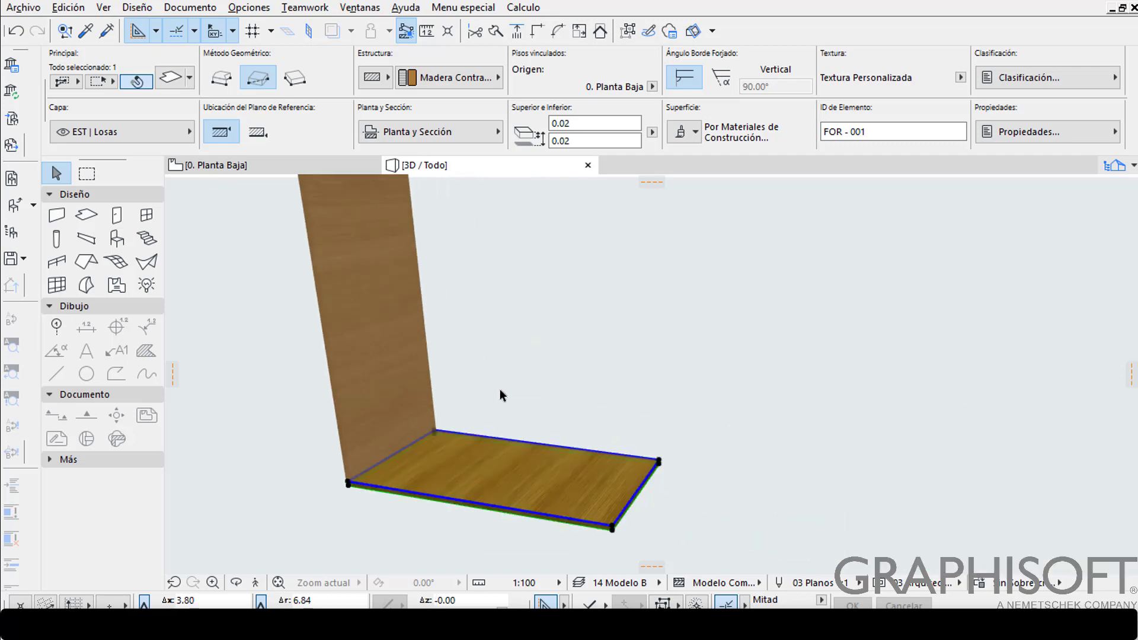
scroll(534, 405, "down", 2)
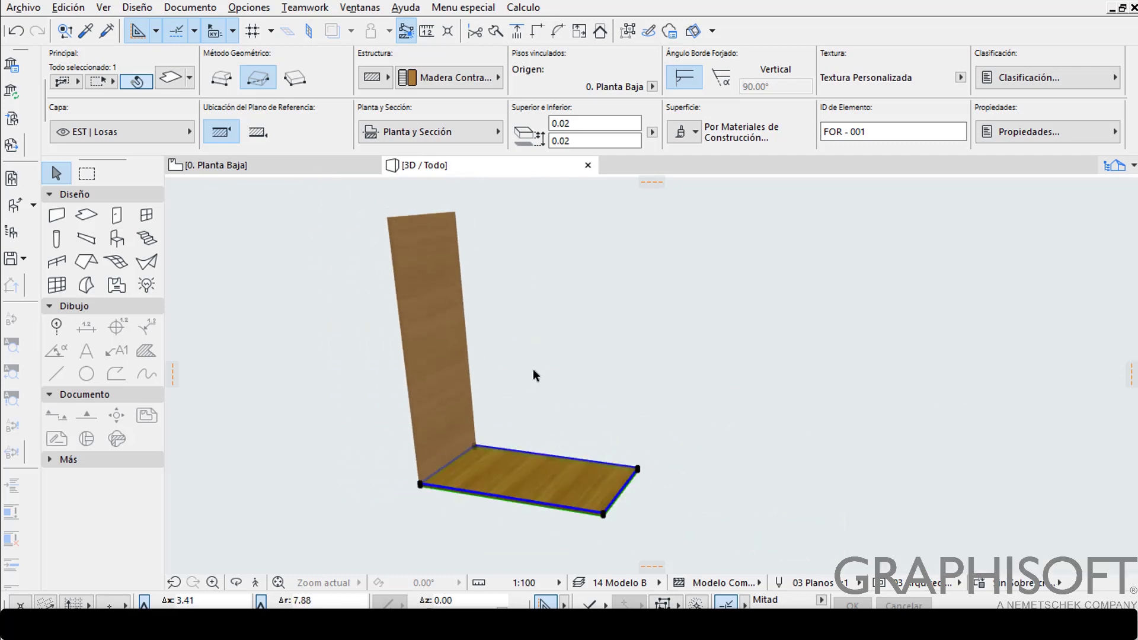
Multiply the board upward with Elevate and Distribute into 3 copies reaching the side panel's top.
key("ctrl+u")
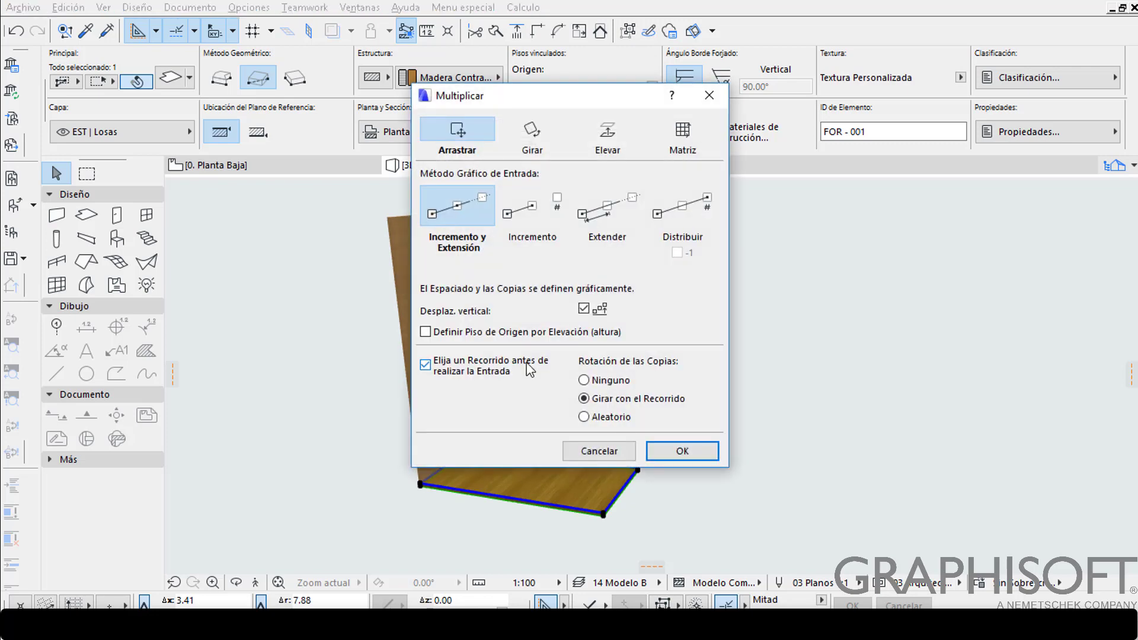
left_click(498, 365)
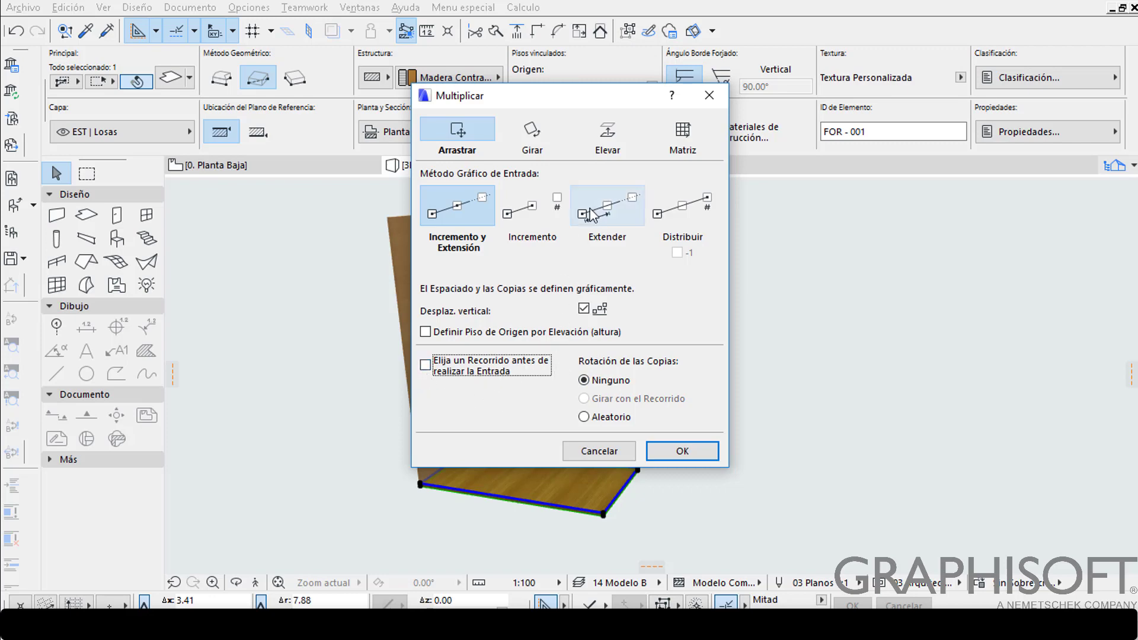
left_click(613, 137)
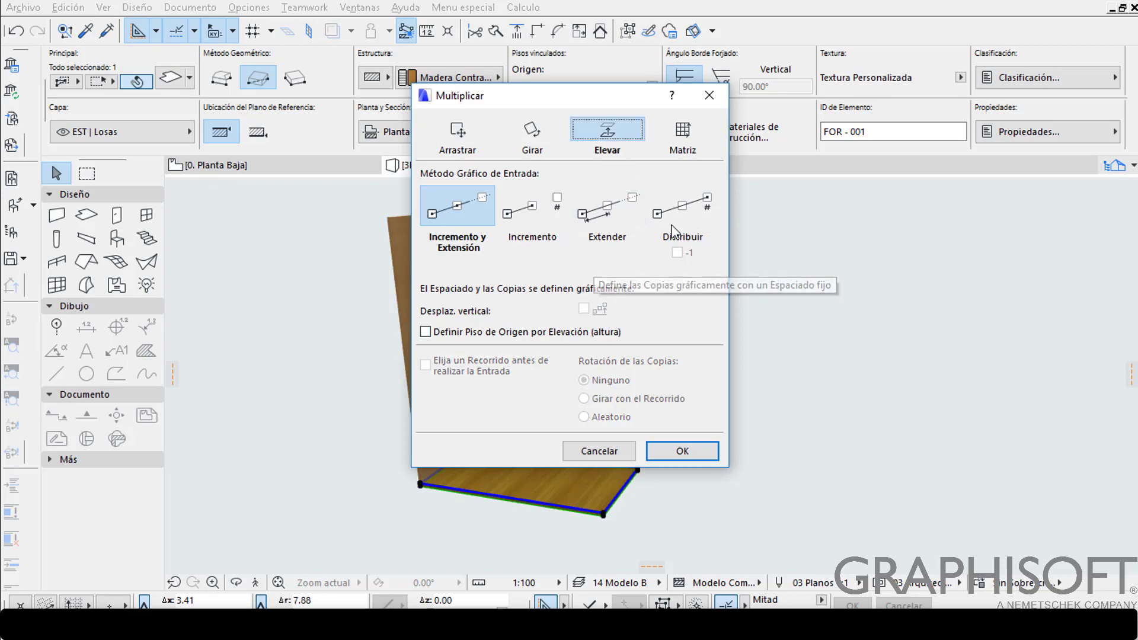
left_click(683, 206)
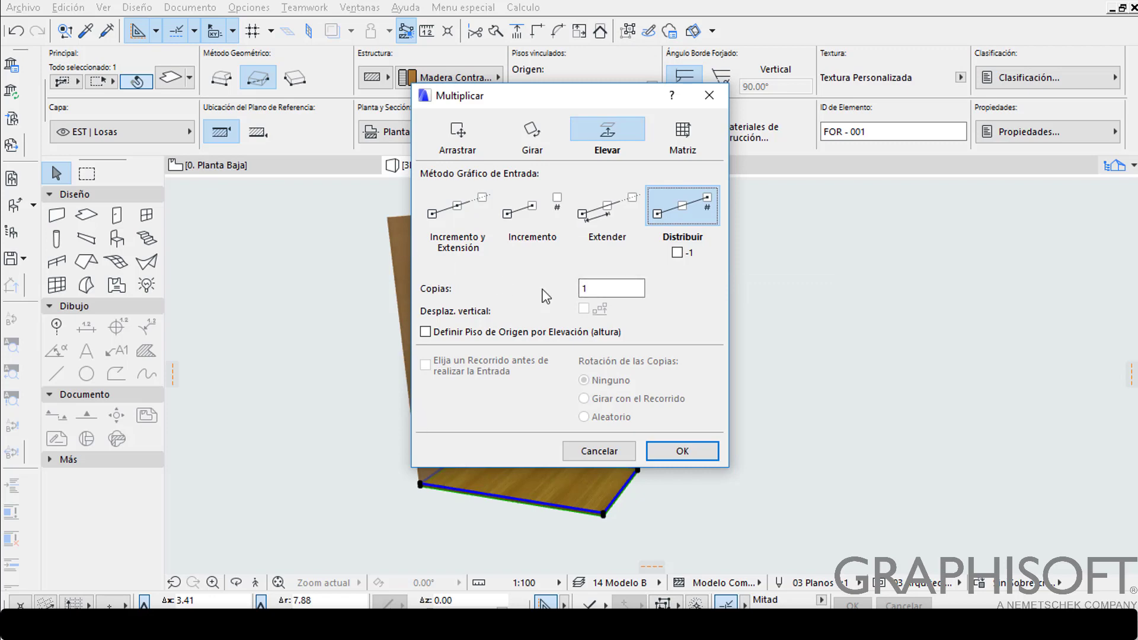
double_click(612, 286)
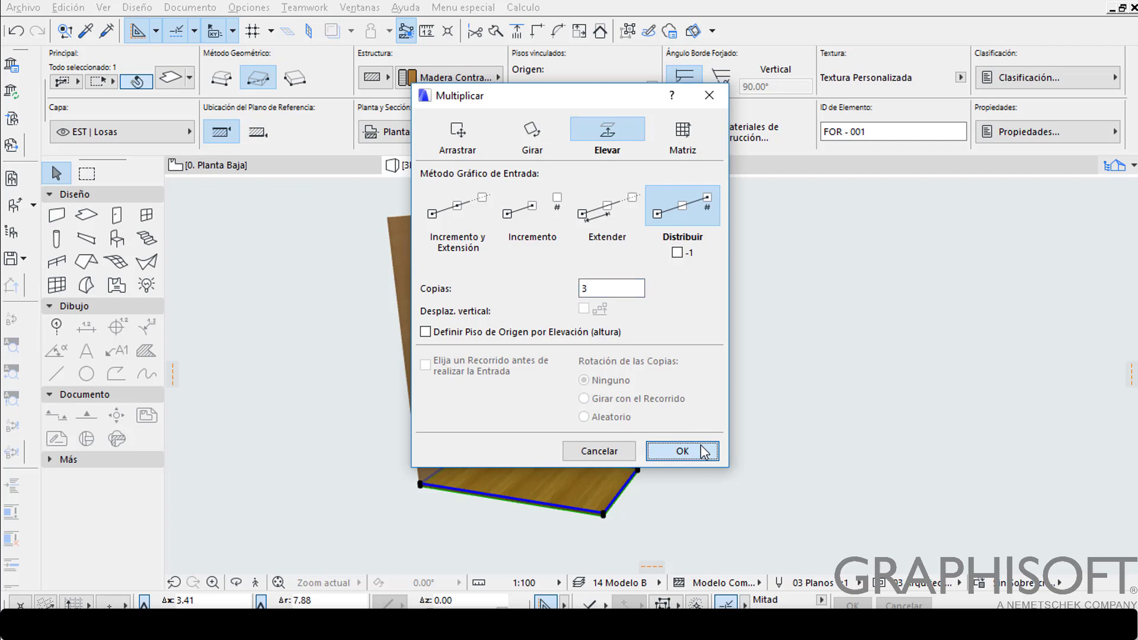
left_click(681, 451)
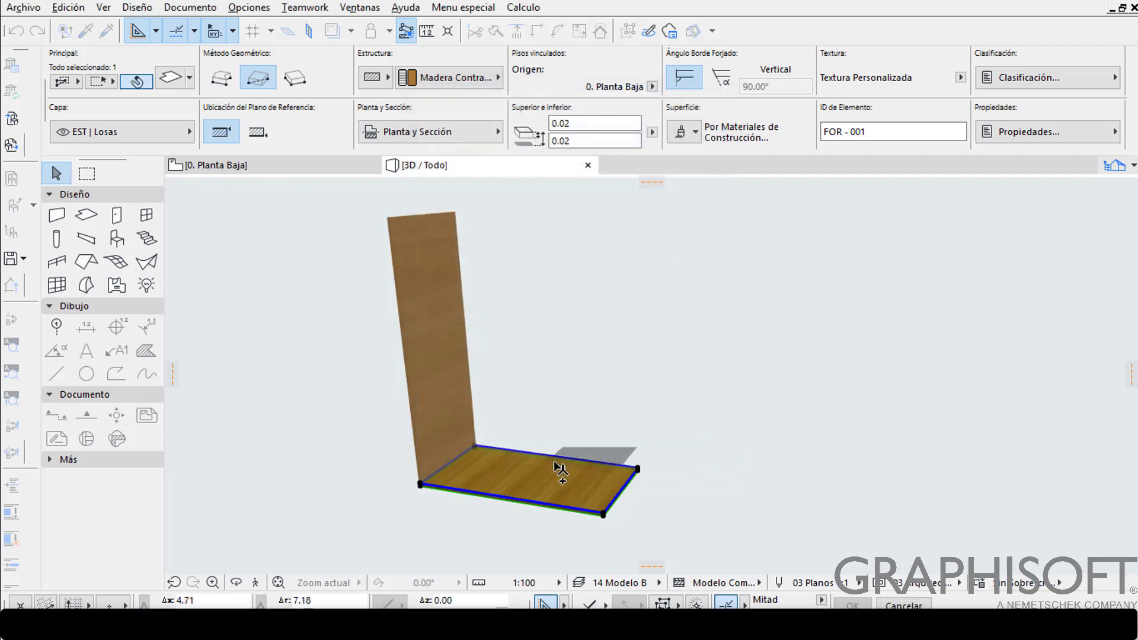
left_click(422, 484)
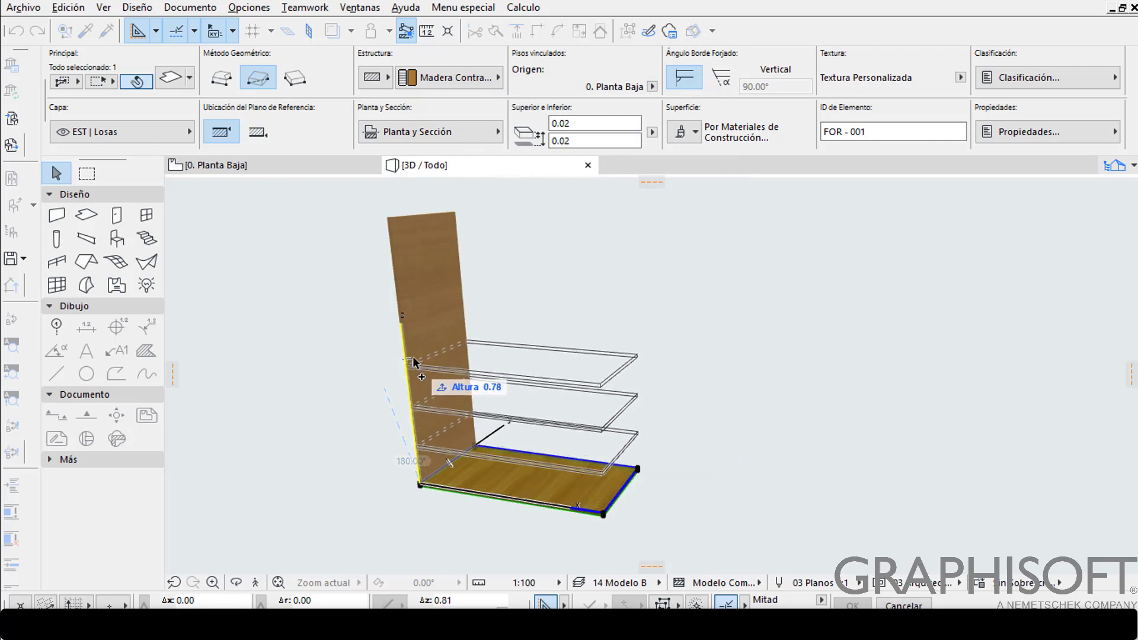
left_click(393, 228)
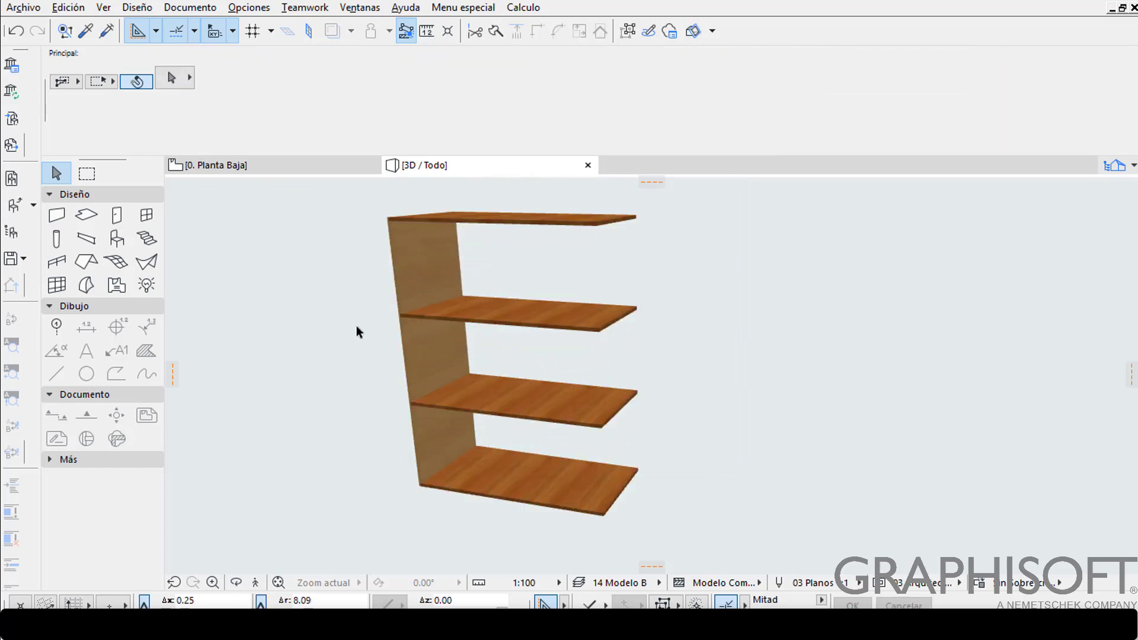
Copy the side panel to the shelves' right end and align it flush with the bottom shelf.
left_click(393, 283)
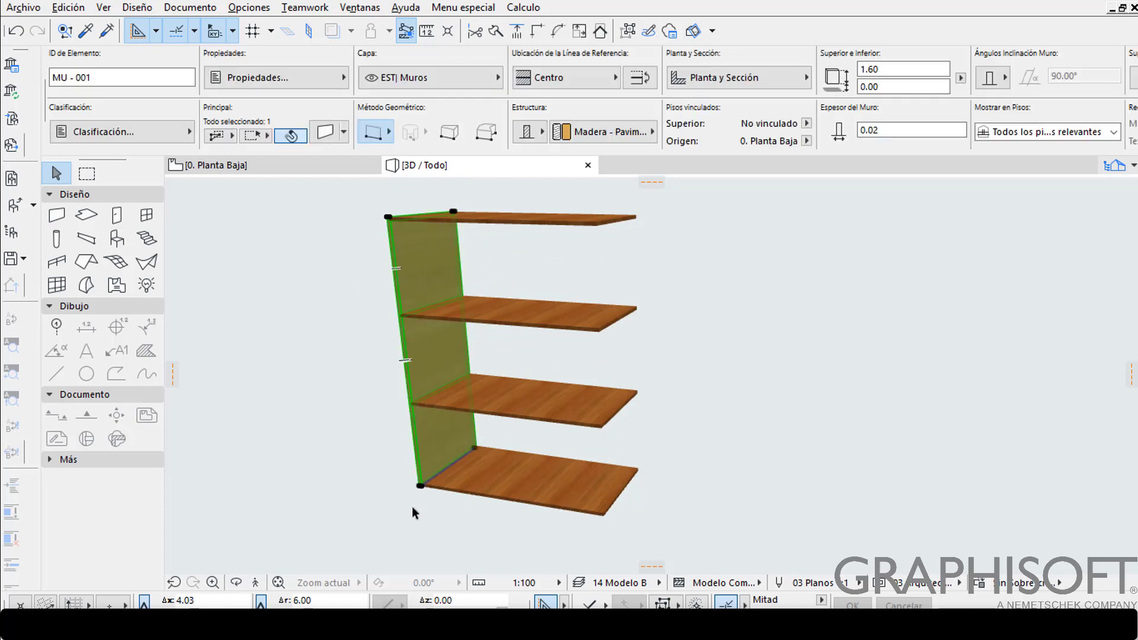
left_click(420, 486)
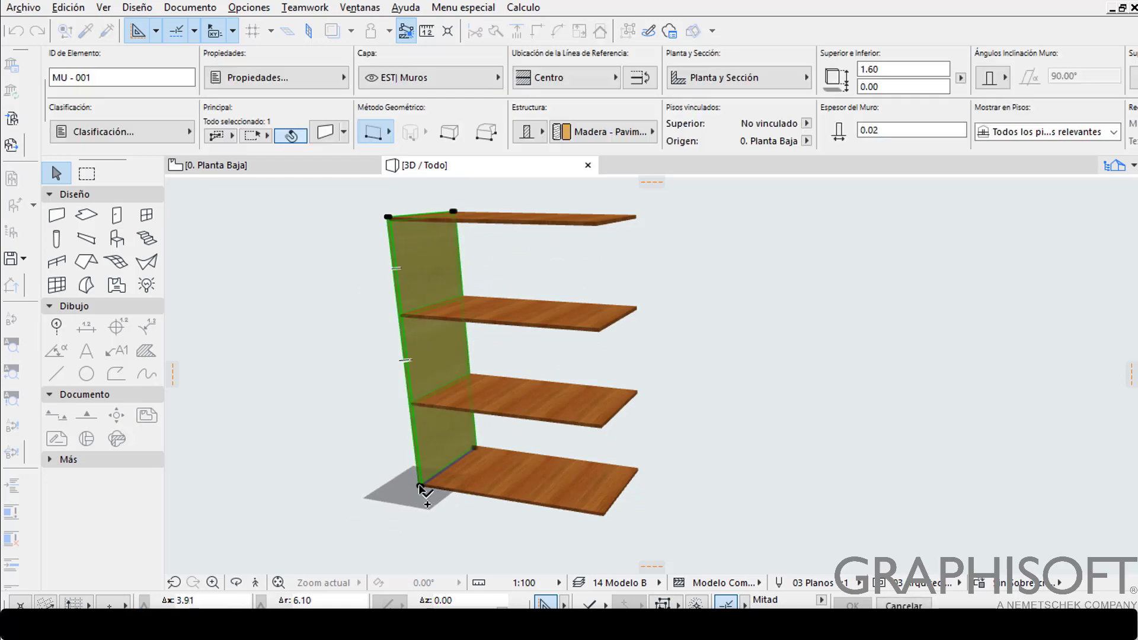
left_click(605, 519)
scroll(607, 519, "up", 4)
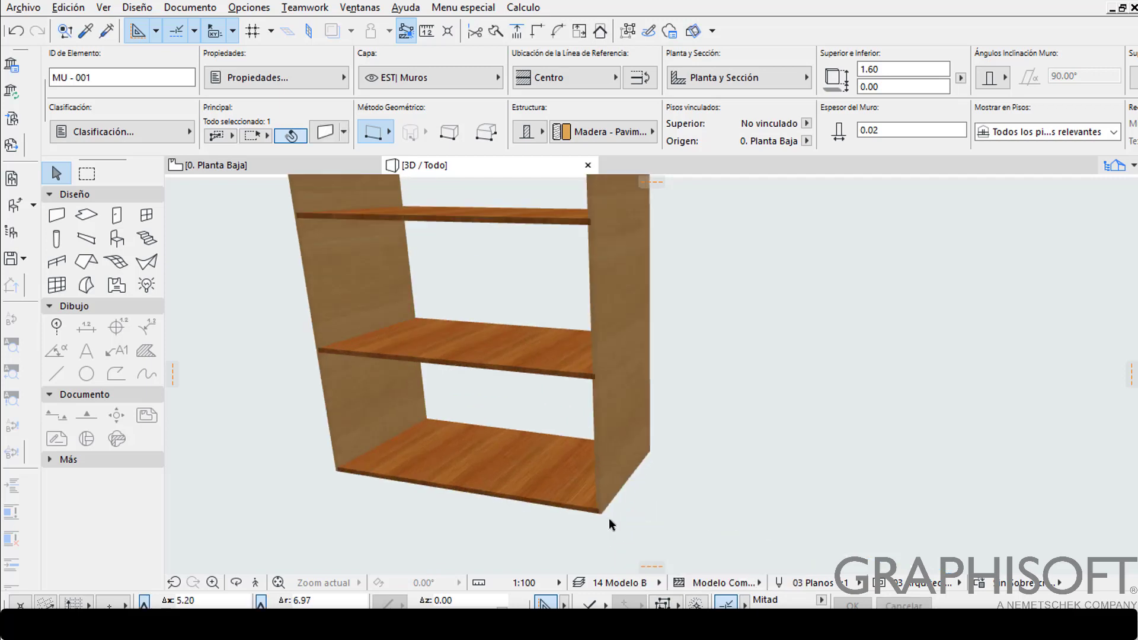
scroll(622, 521, "up", 2)
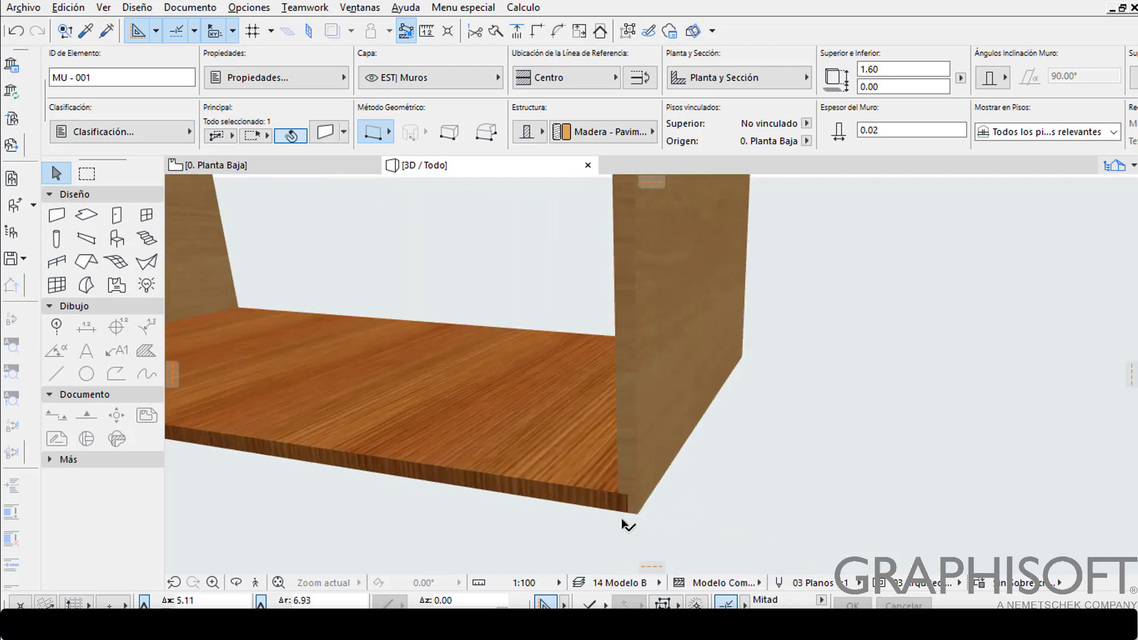
left_click(622, 516)
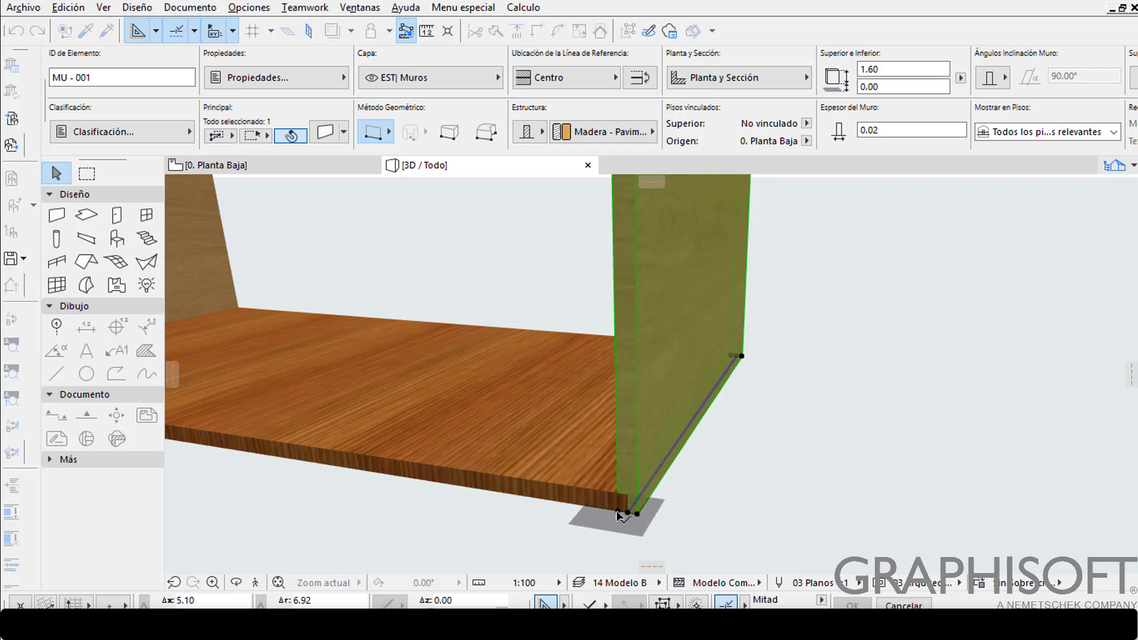
left_click(634, 514)
left_click(584, 525)
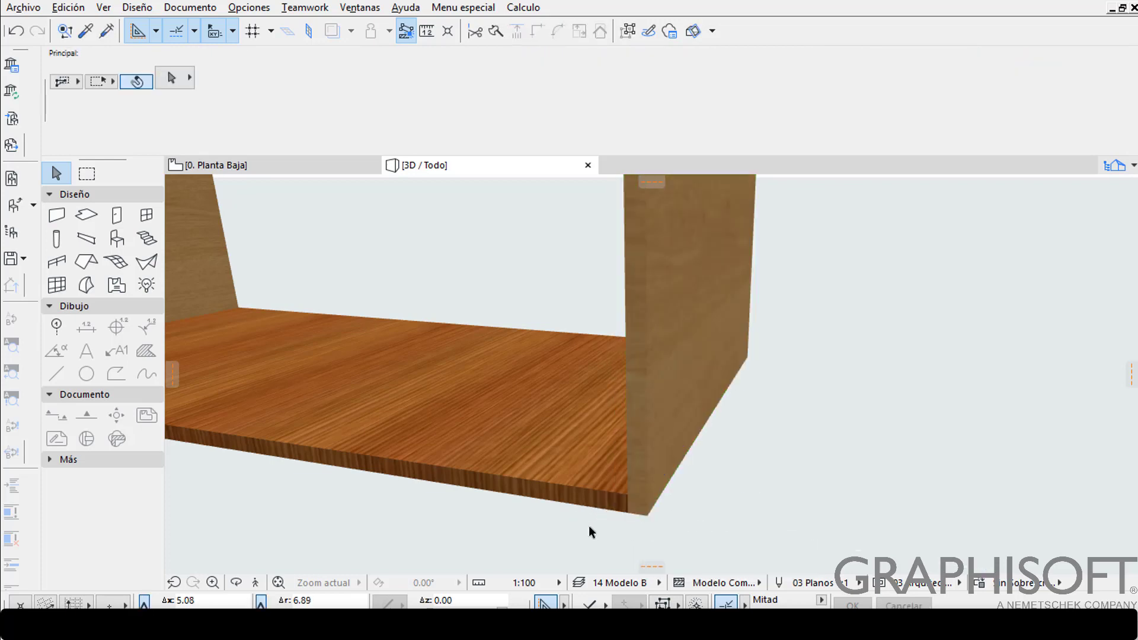
scroll(592, 525, "down", 6)
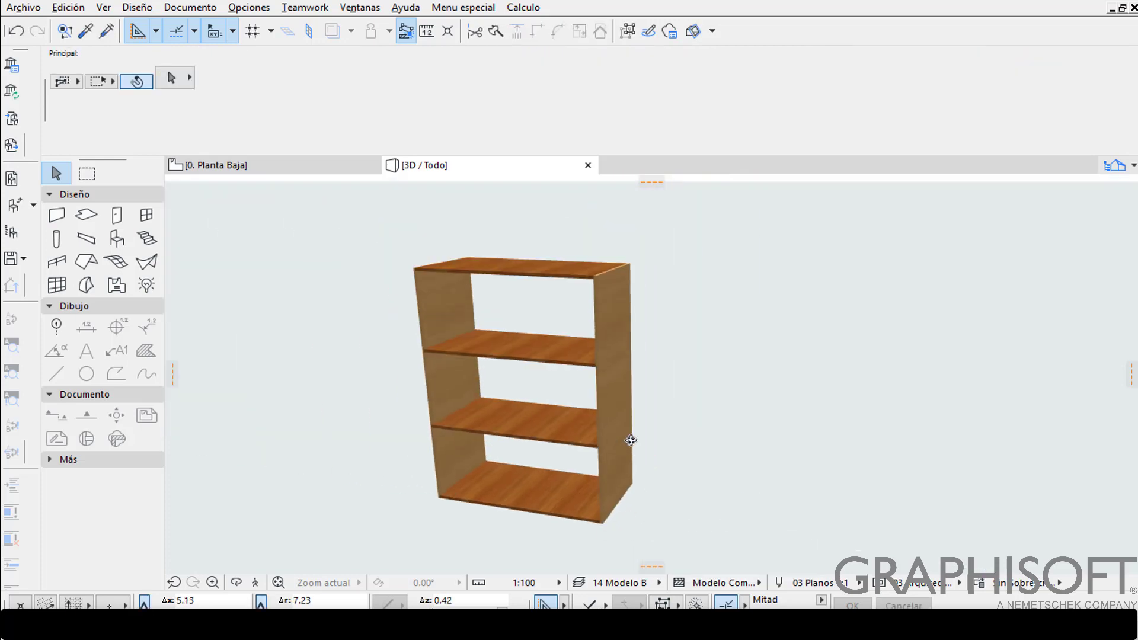
middle_click_drag(629, 439, 340, 282, "shift")
In the Planta Baja plan, draw a Fondo fill rectangle over the cabinet's 1.23 by 0.60 footprint.
left_click(275, 158)
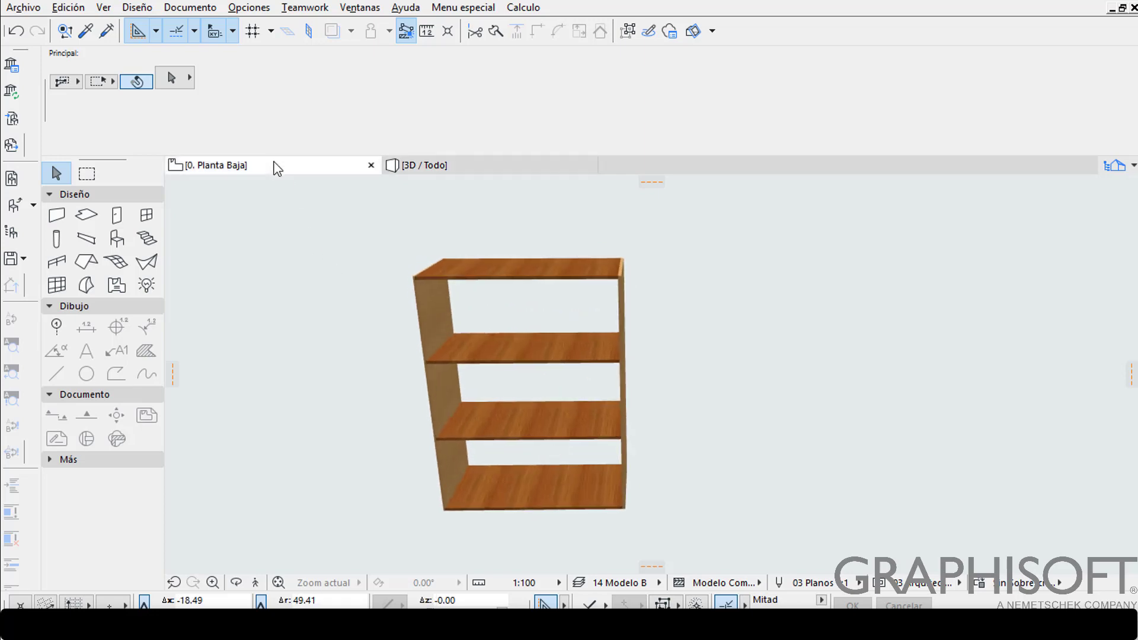
middle_click_drag(503, 432, 609, 501)
scroll(631, 461, "up", 3)
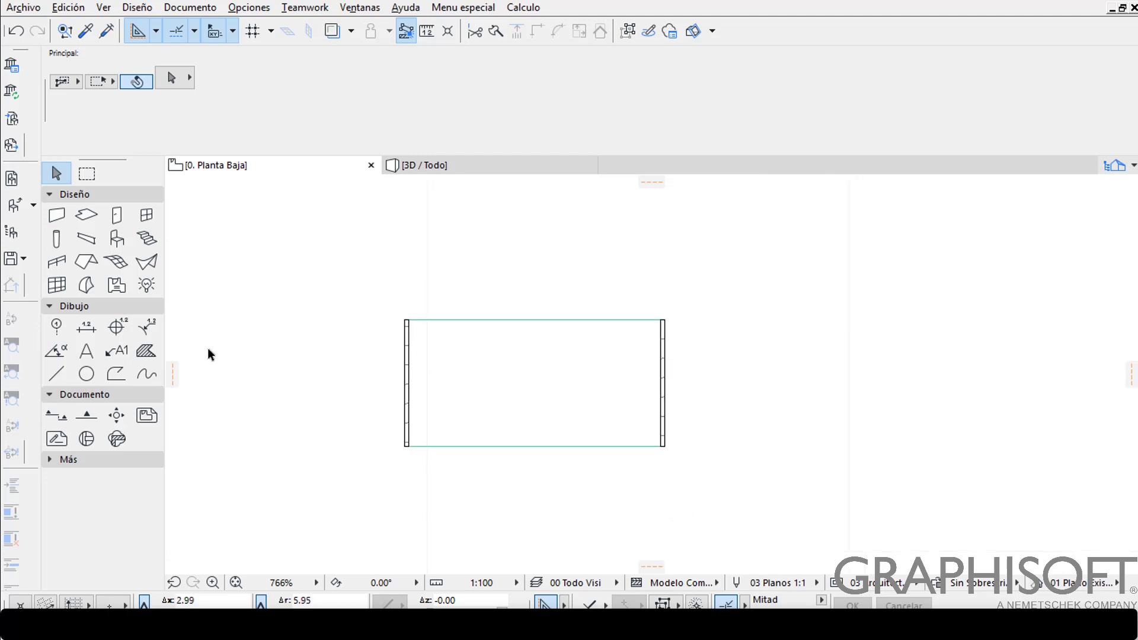
left_click(146, 350)
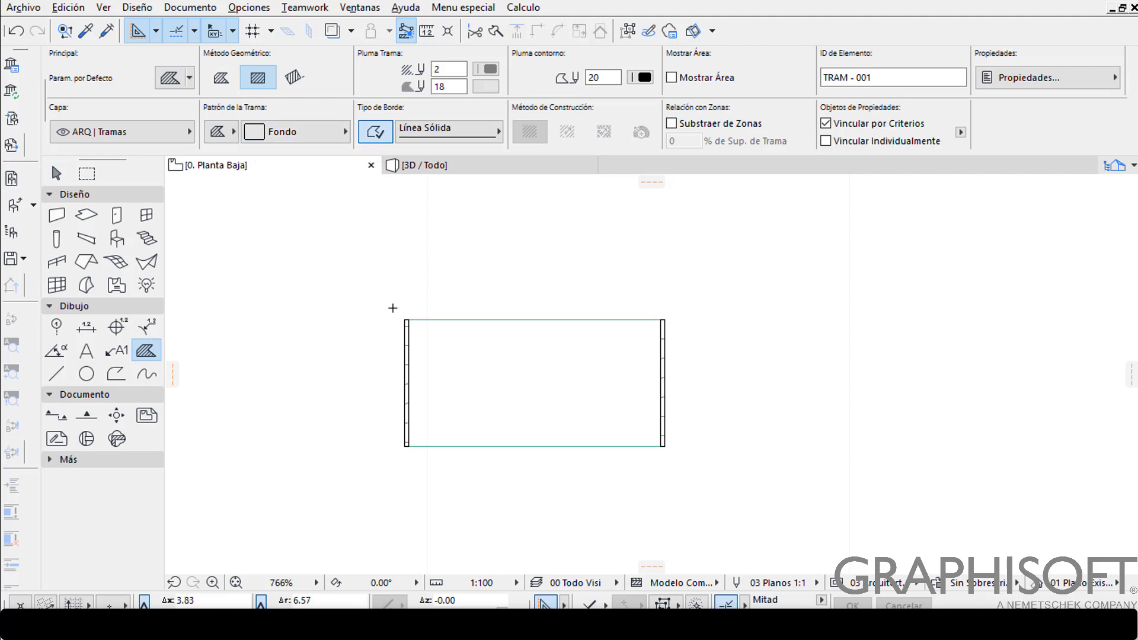
left_click(406, 319)
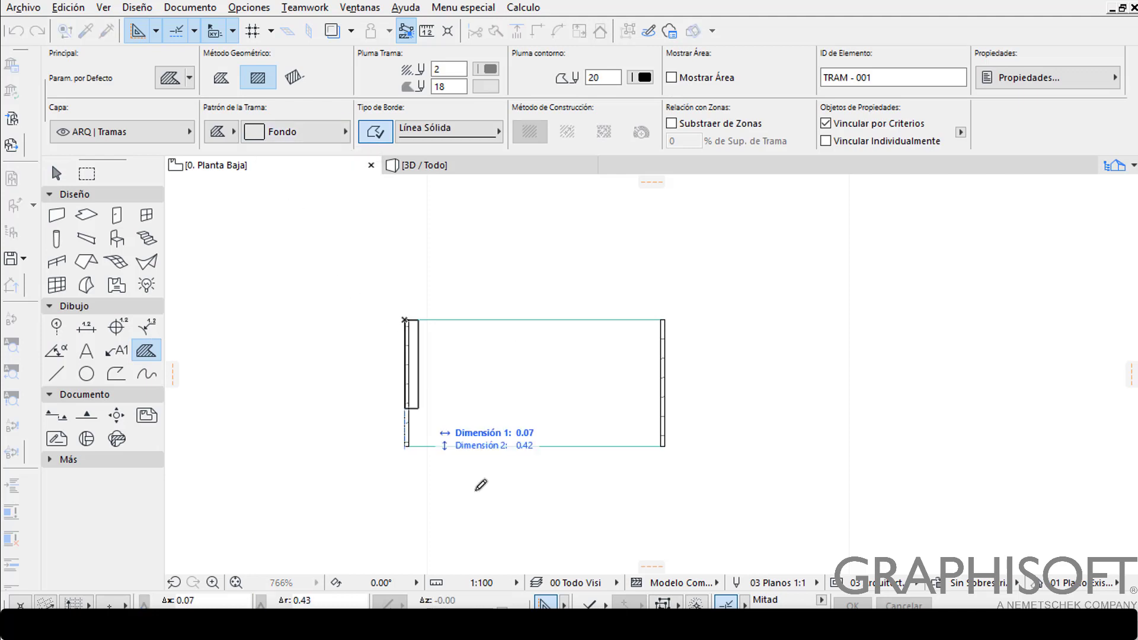
left_click(664, 446)
scroll(562, 476, "up", 1)
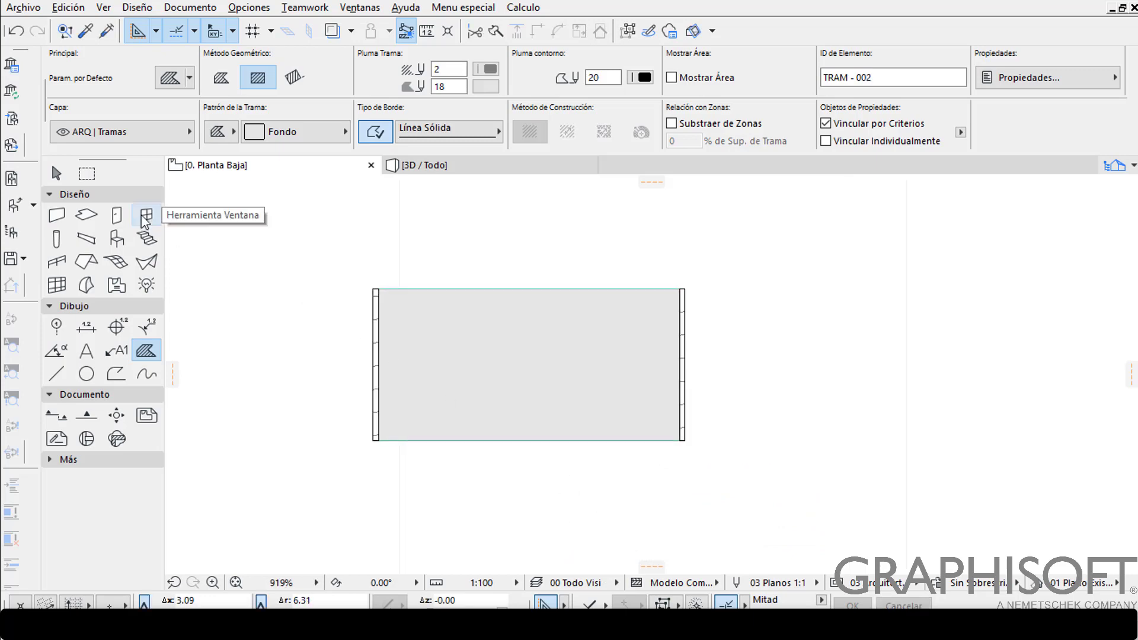
left_click(56, 173)
Bring the shelf slab to the front with Orden de Visualización > Traer al Frente.
left_click(452, 288)
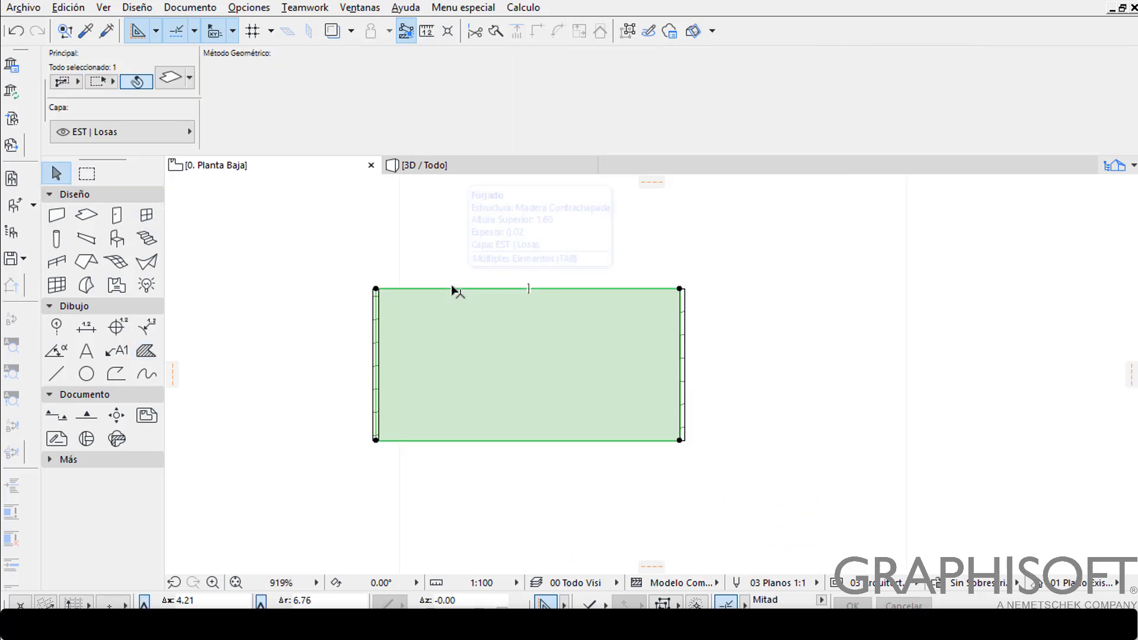
scroll(356, 317, "up", 4)
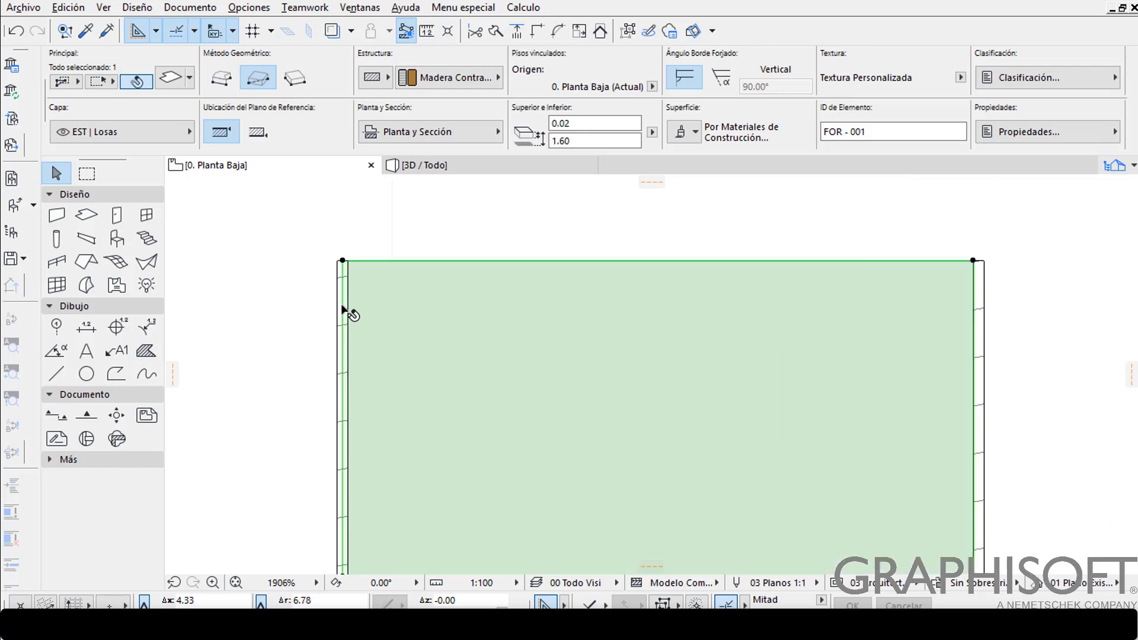
left_click(342, 304)
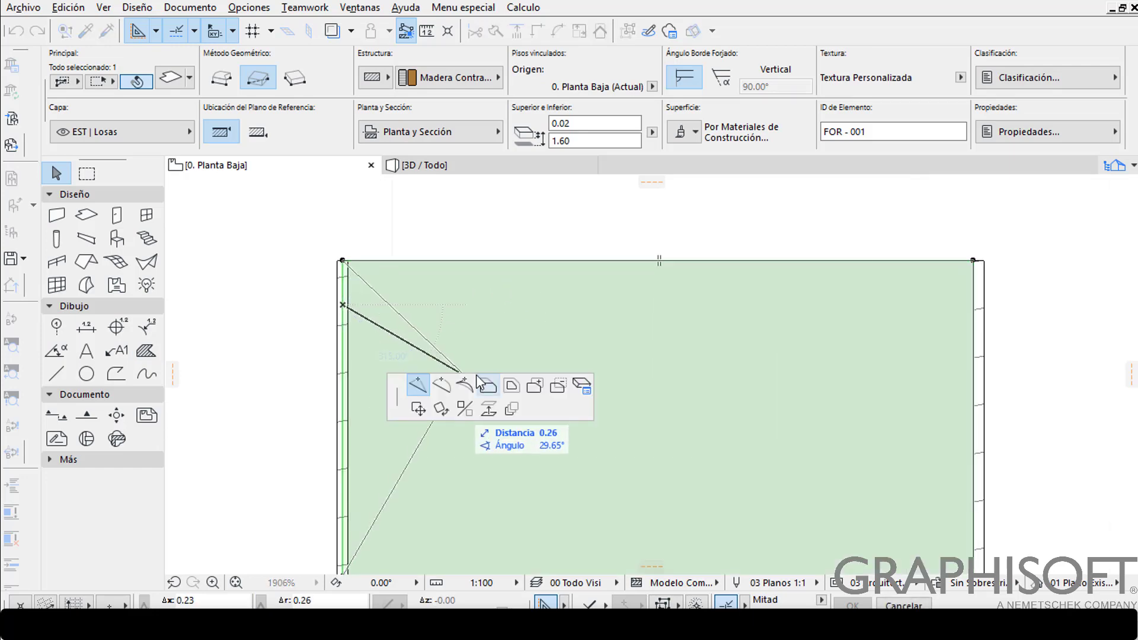
key("Escape")
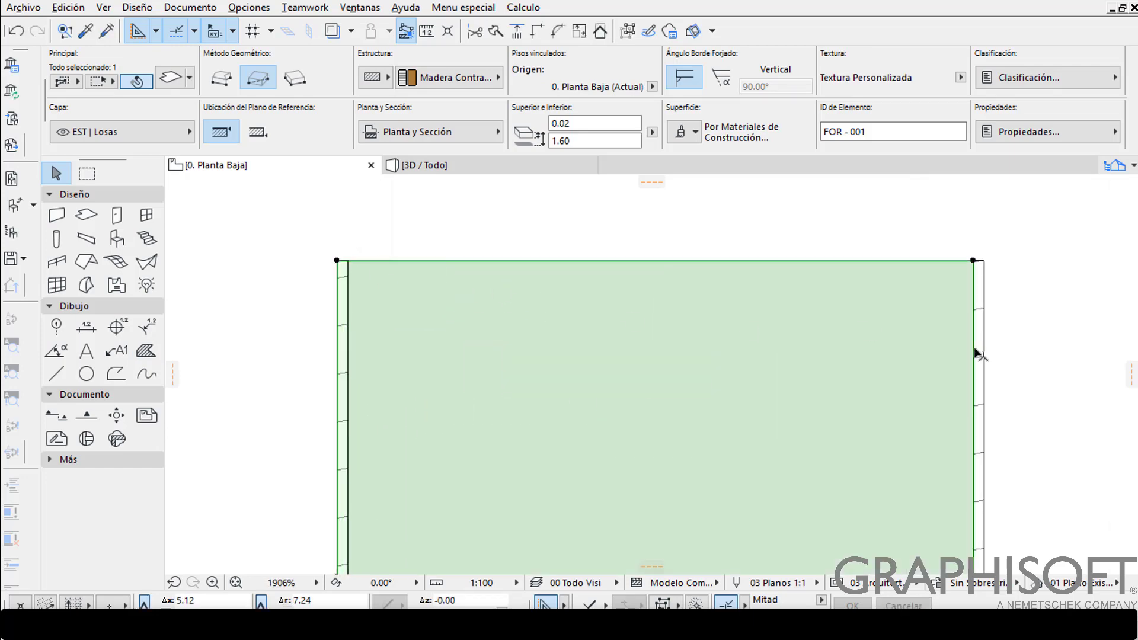
left_click(974, 356)
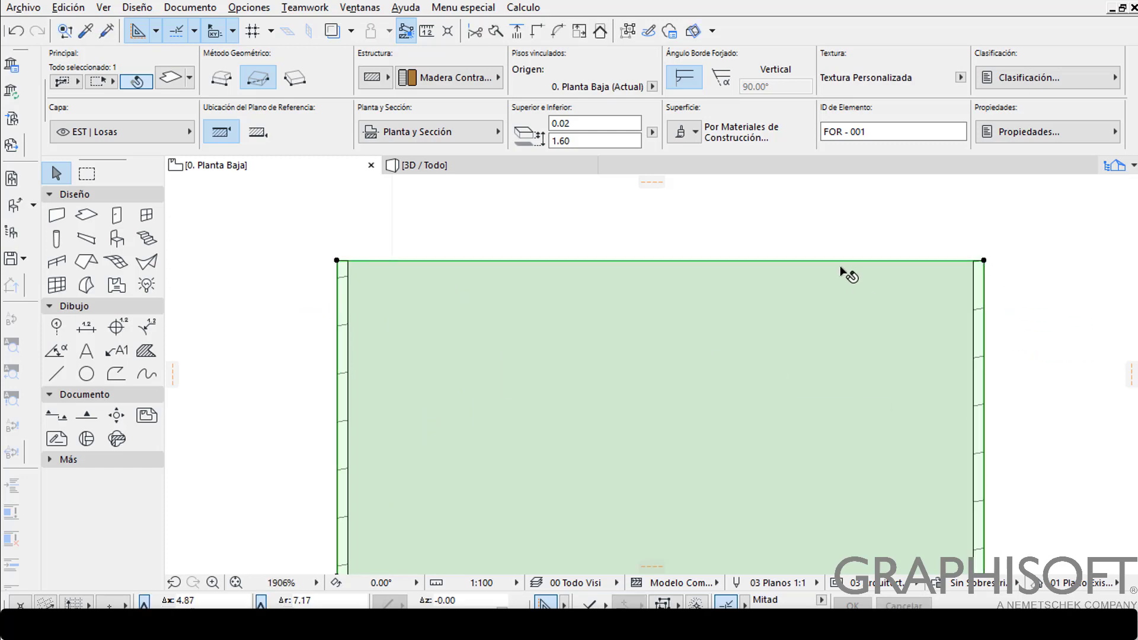
scroll(851, 271, "down", 3)
right_click(713, 220)
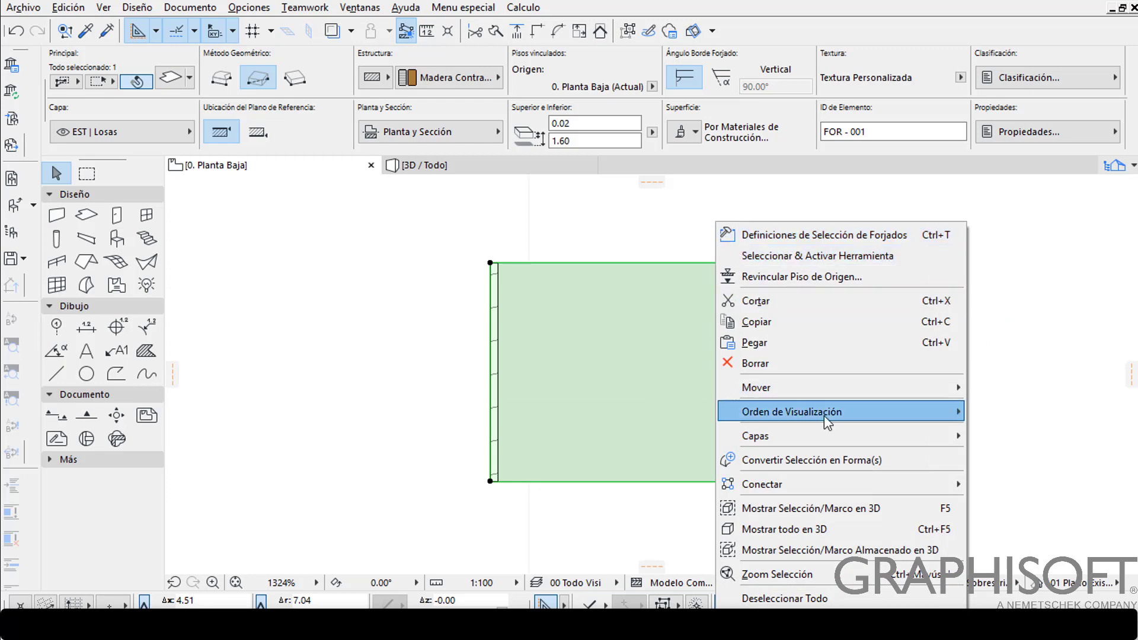
mouse_move(829, 418)
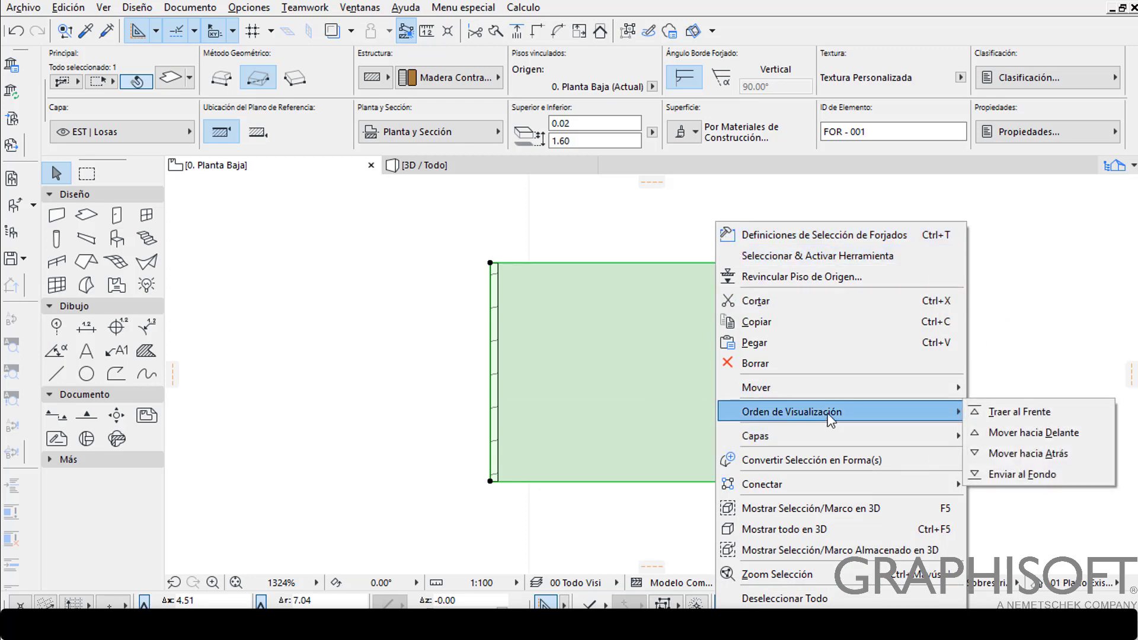
left_click(1006, 418)
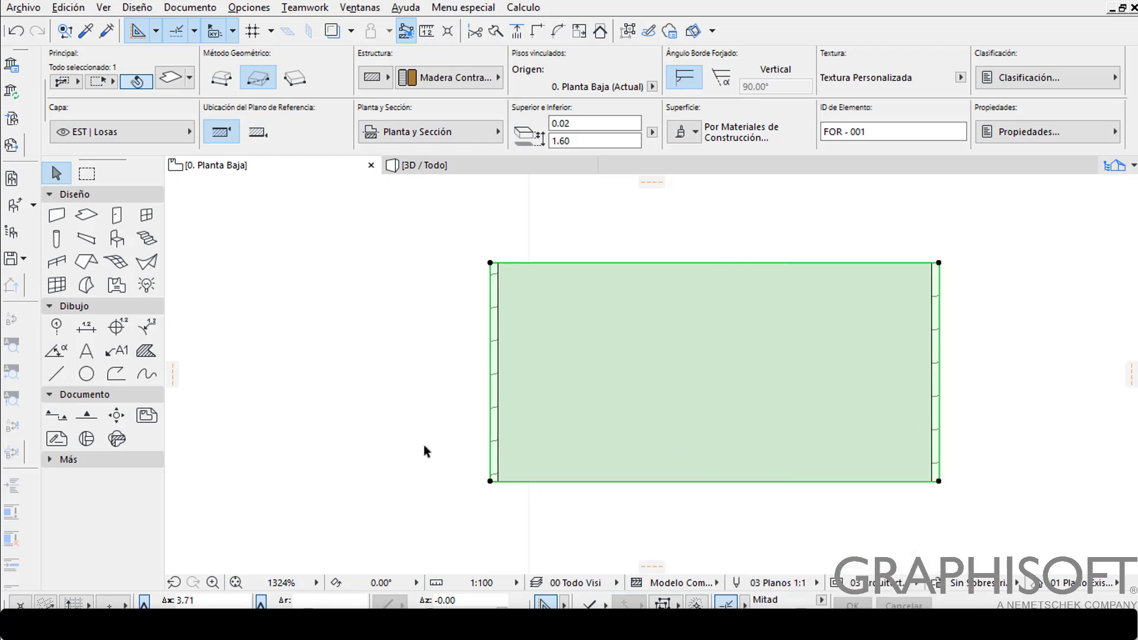
scroll(424, 446, "down", 2)
middle_click_drag(426, 445, 379, 449)
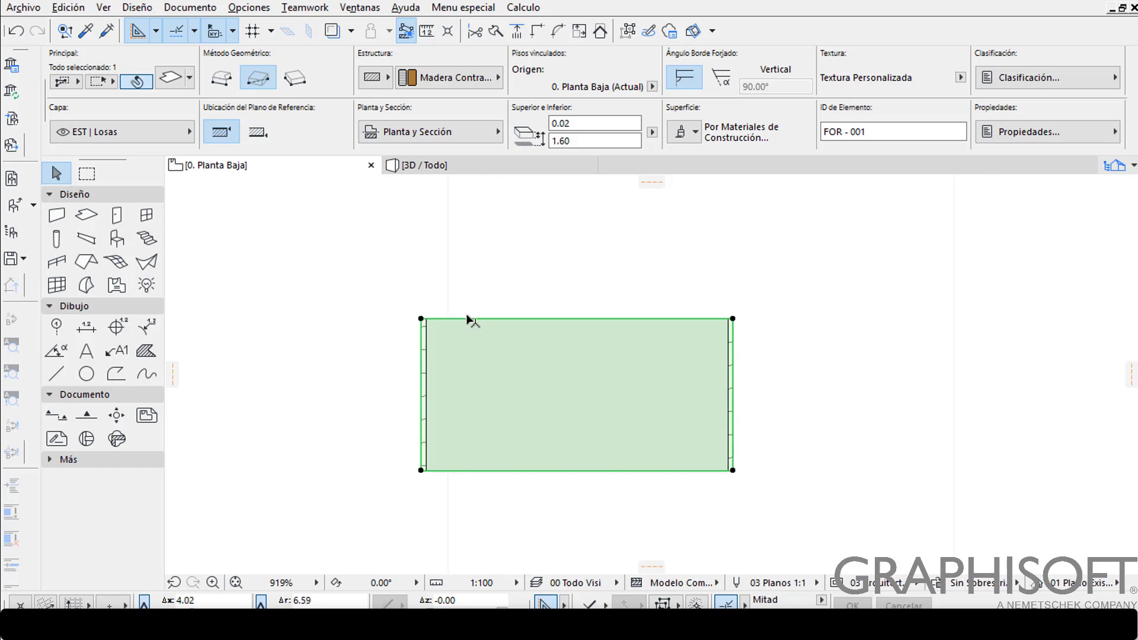
left_click(512, 268)
Select the Fondo hatch beneath the slab and bring it to the front too.
scroll(416, 317, "up", 3)
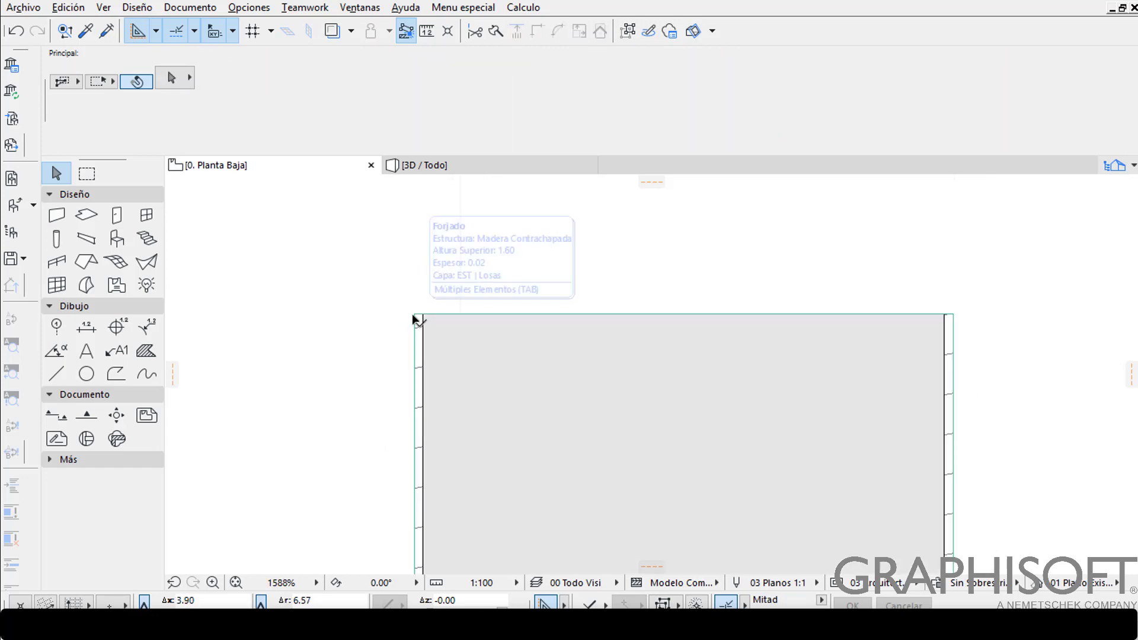
key("Tab")
key("Tab")
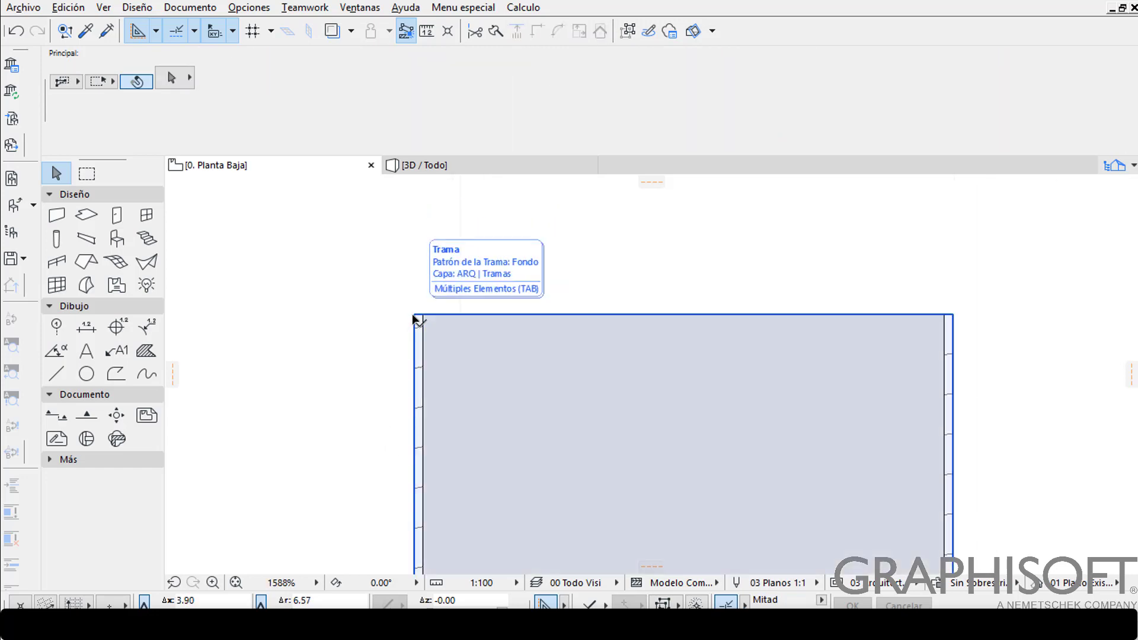
left_click(413, 317)
right_click(642, 268)
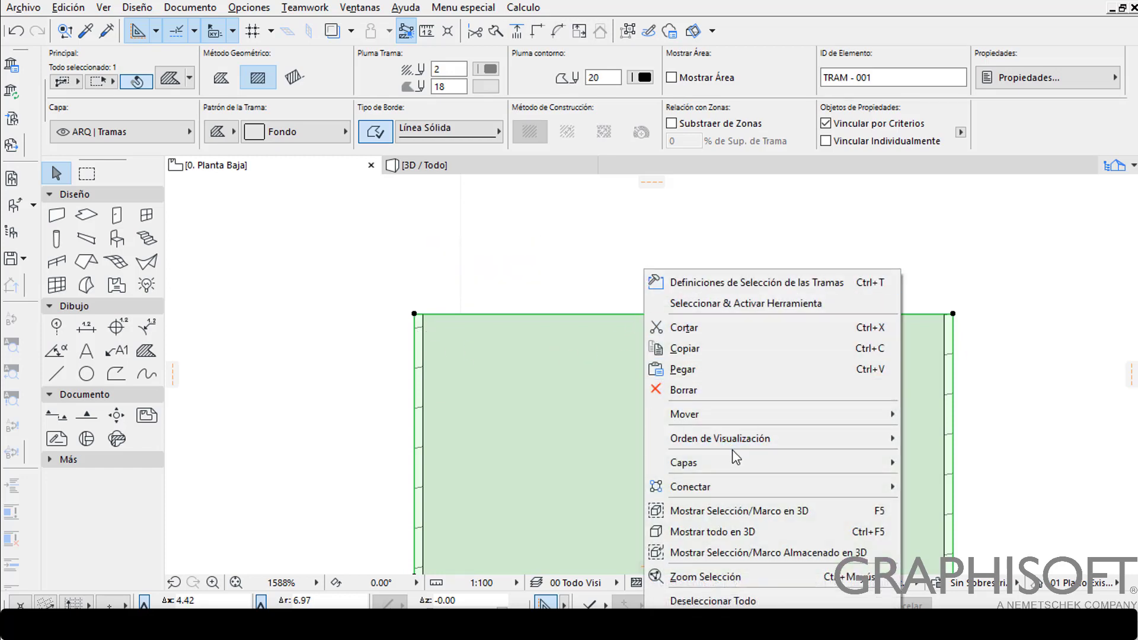
mouse_move(724, 438)
left_click(904, 437)
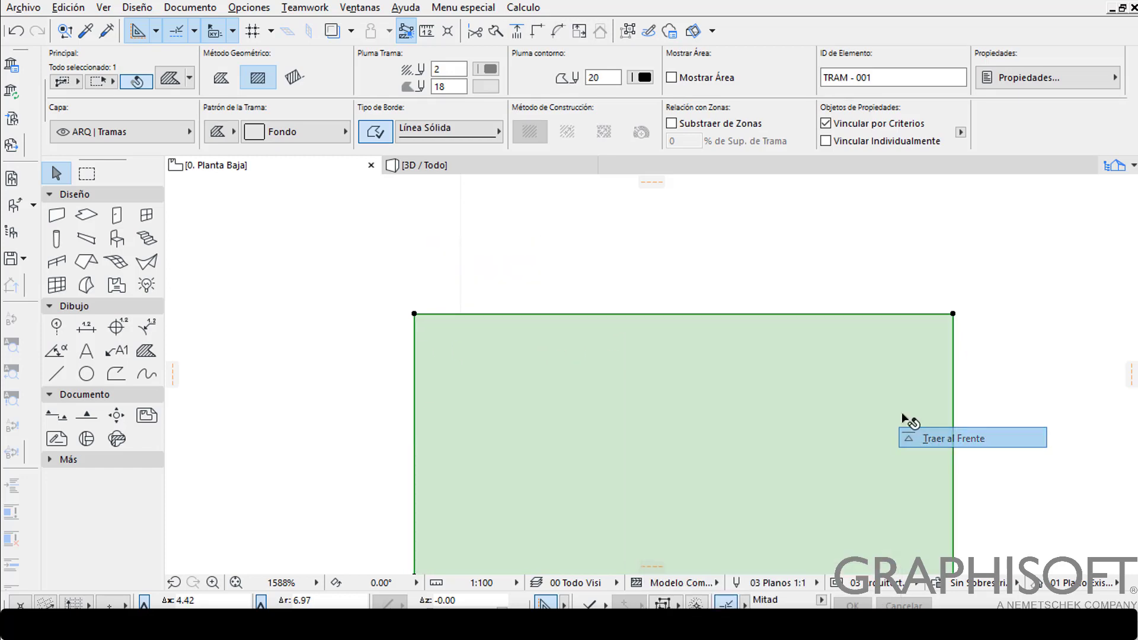
left_click(828, 254)
scroll(826, 269, "down", 1)
Marquee-select every element of the shelving unit in the plan.
middle_click_drag(895, 355, 757, 305)
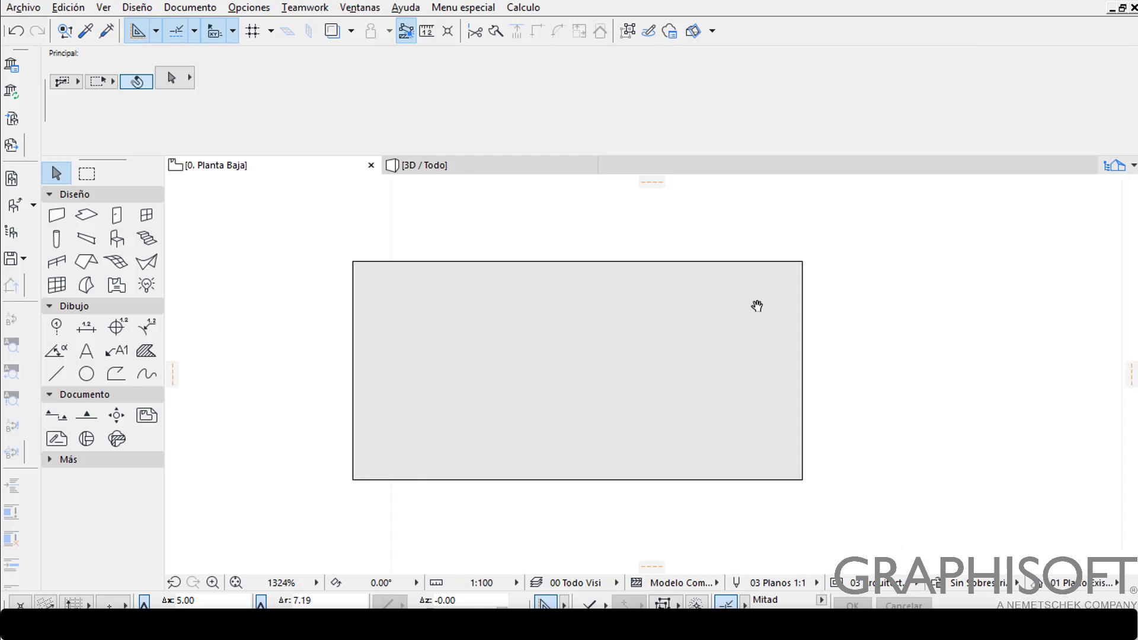
scroll(756, 306, "down", 3)
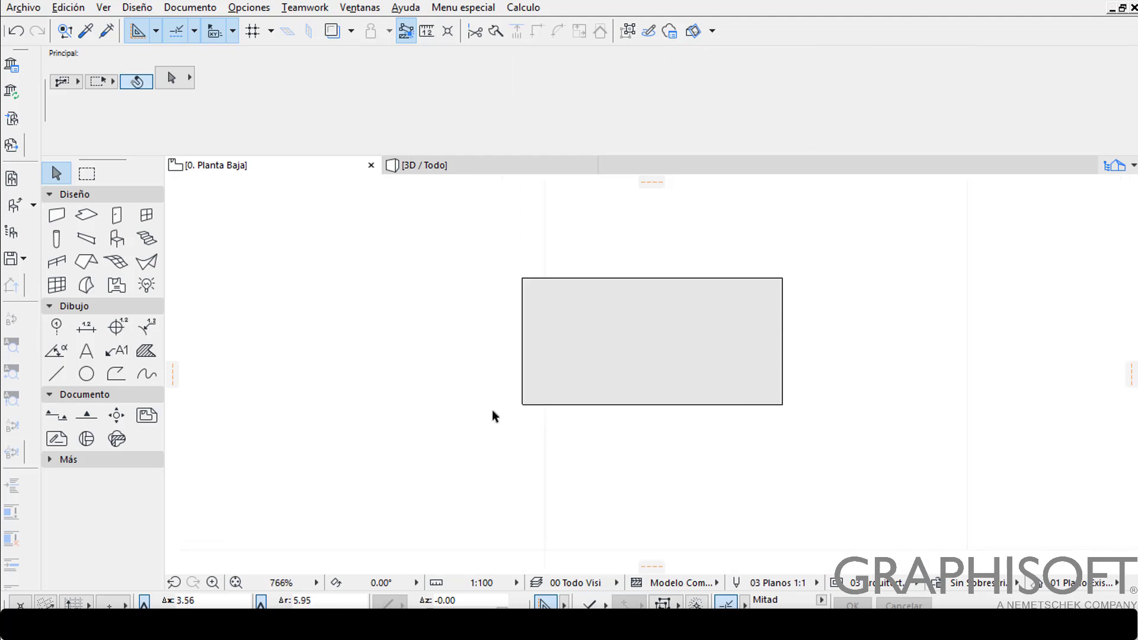
scroll(680, 438, "down", 2)
middle_click_drag(759, 455, 626, 422)
scroll(691, 437, "down", 4)
left_click(697, 436)
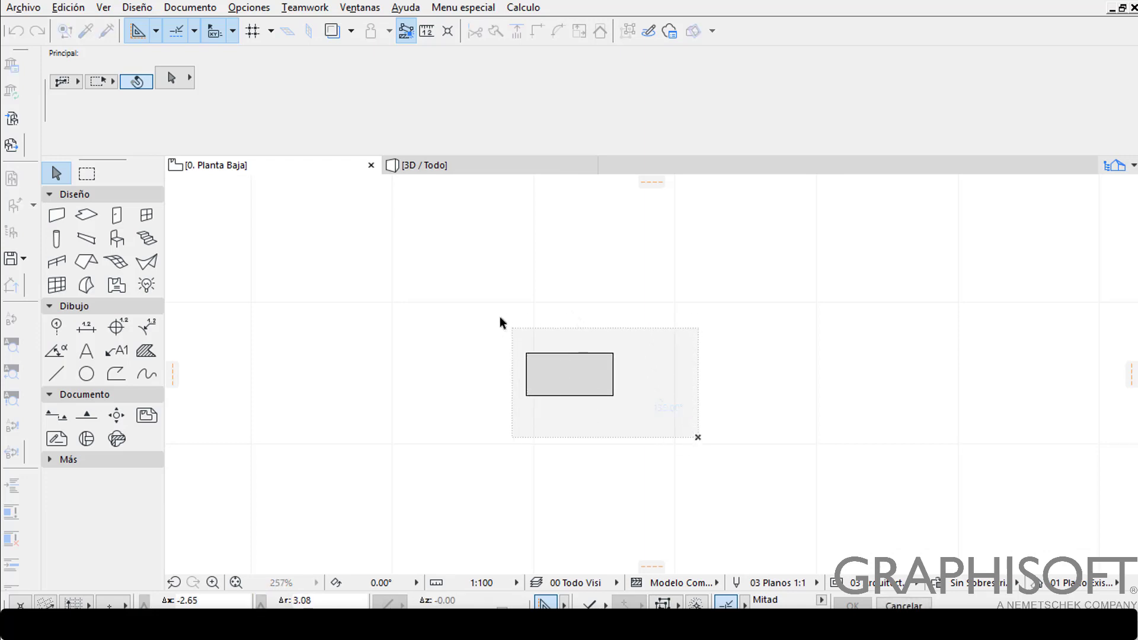
left_click(499, 317)
Drag the selected unit from its lower-left corner onto the project origin.
scroll(518, 433, "down", 4)
middle_click_drag(514, 476, 545, 332)
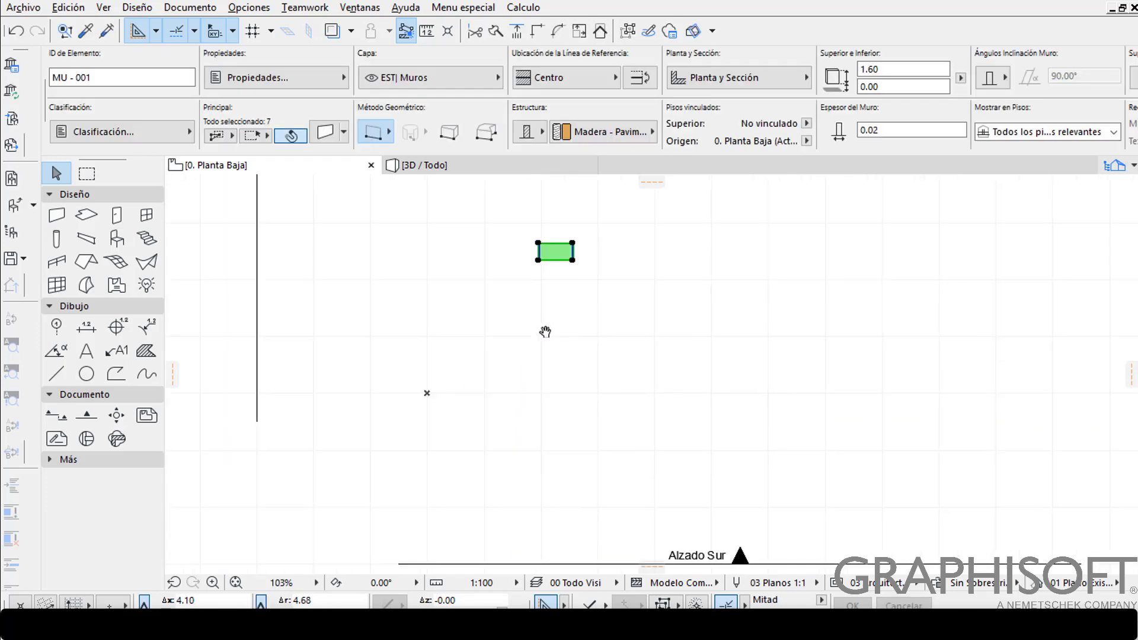
scroll(549, 256, "up", 12)
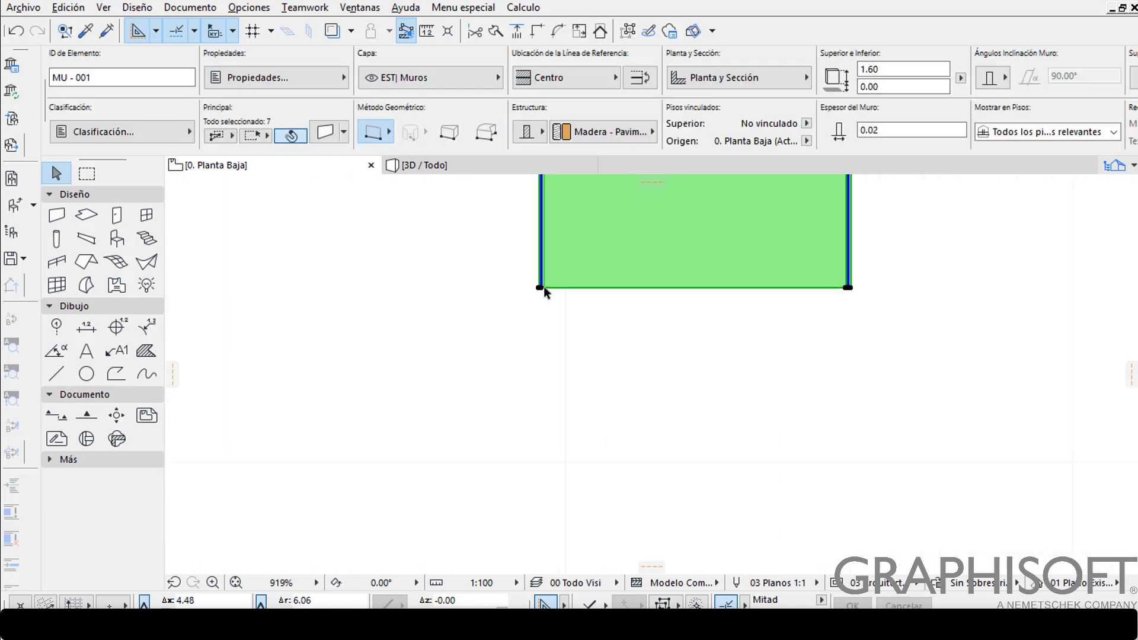
scroll(541, 296, "up", 2)
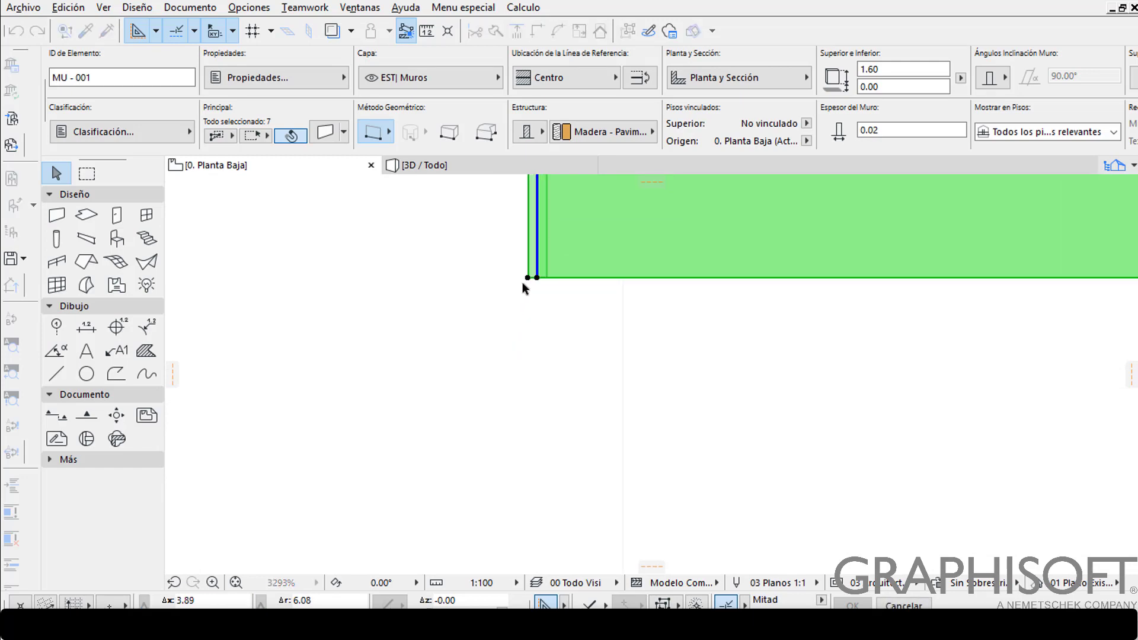
scroll(659, 295, "down", 8)
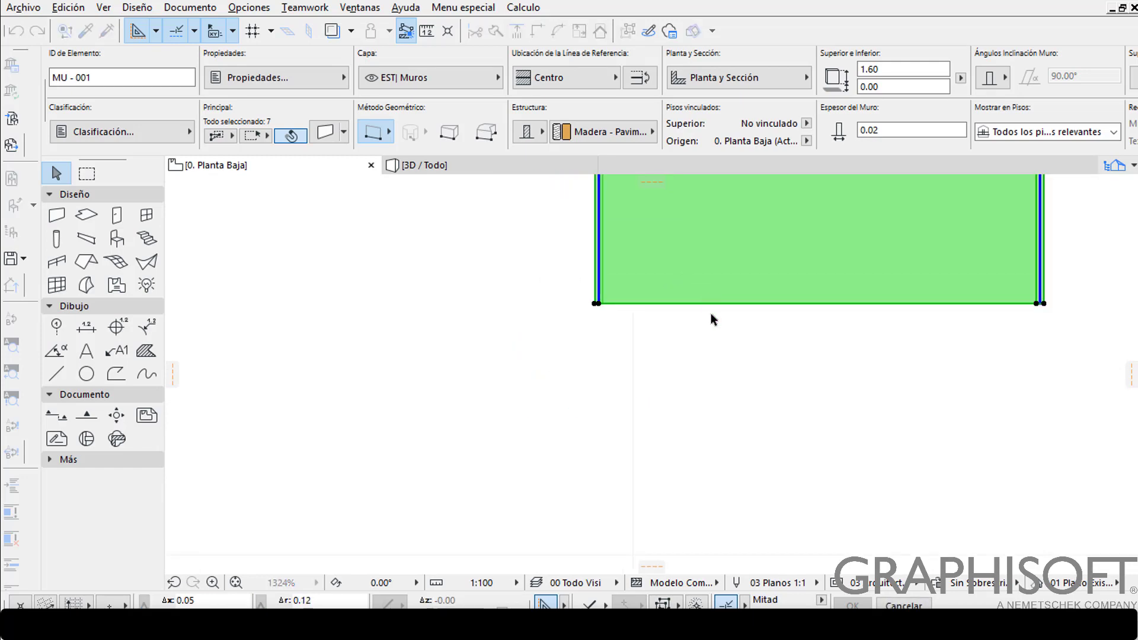
scroll(609, 380, "down", 4)
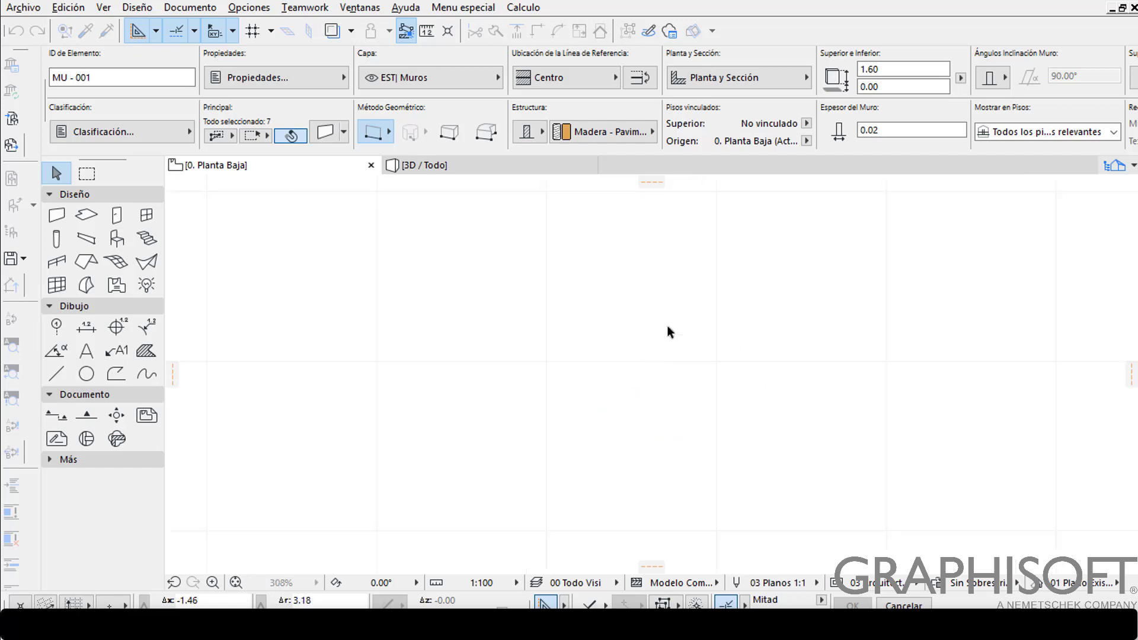
scroll(553, 403, "up", 2)
scroll(522, 393, "up", 1)
scroll(508, 394, "up", 1)
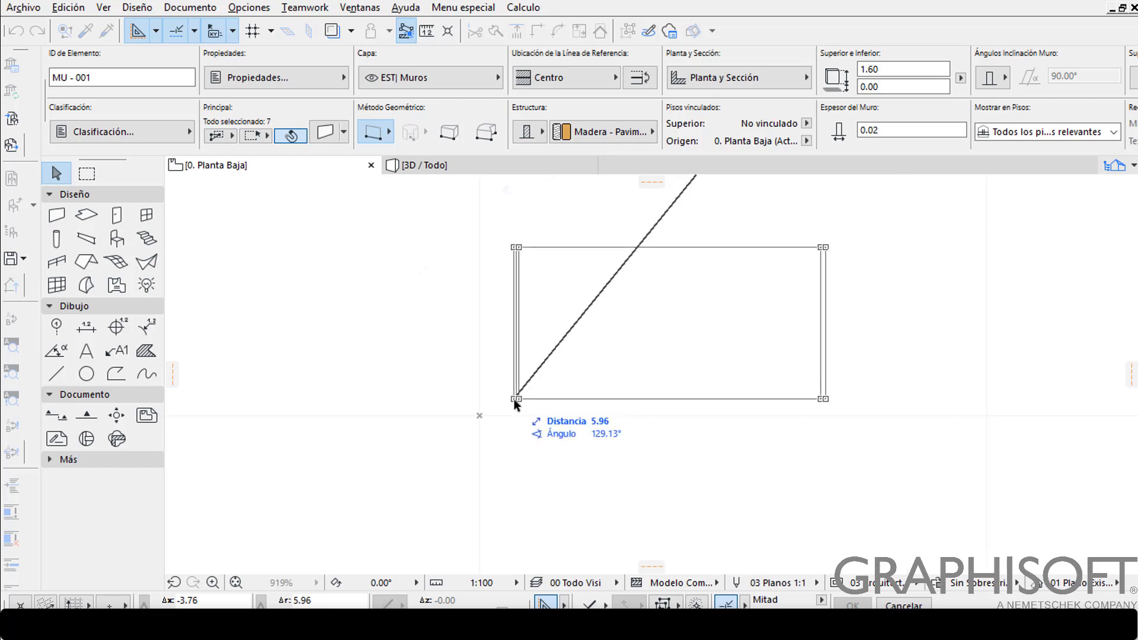
scroll(504, 401, "up", 1)
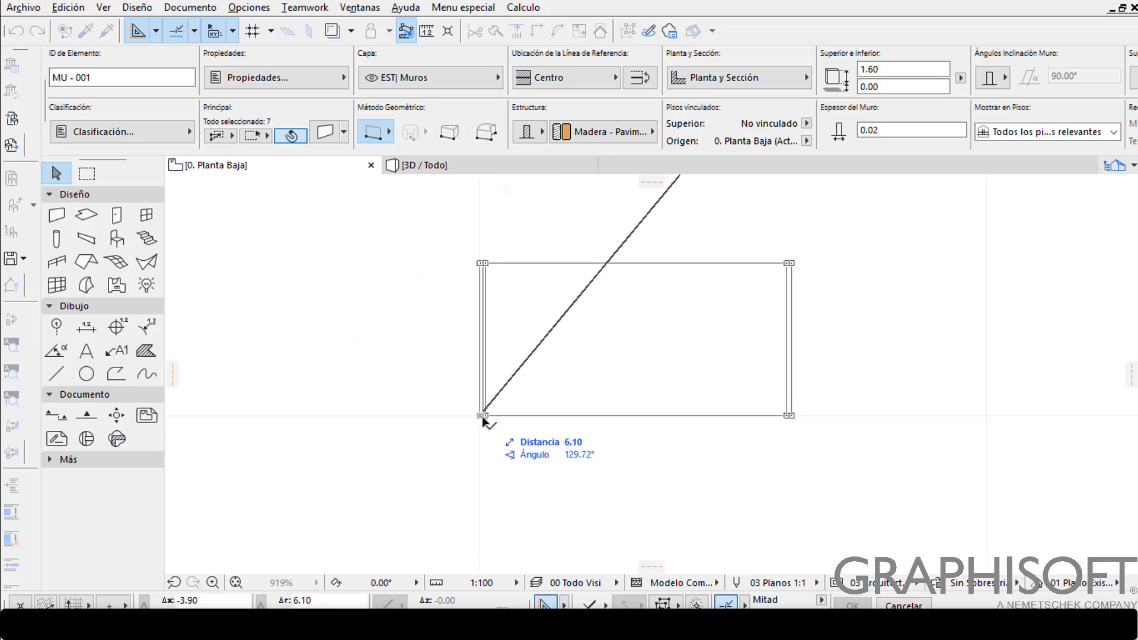
left_click(481, 416)
middle_click_drag(576, 487, 526, 500)
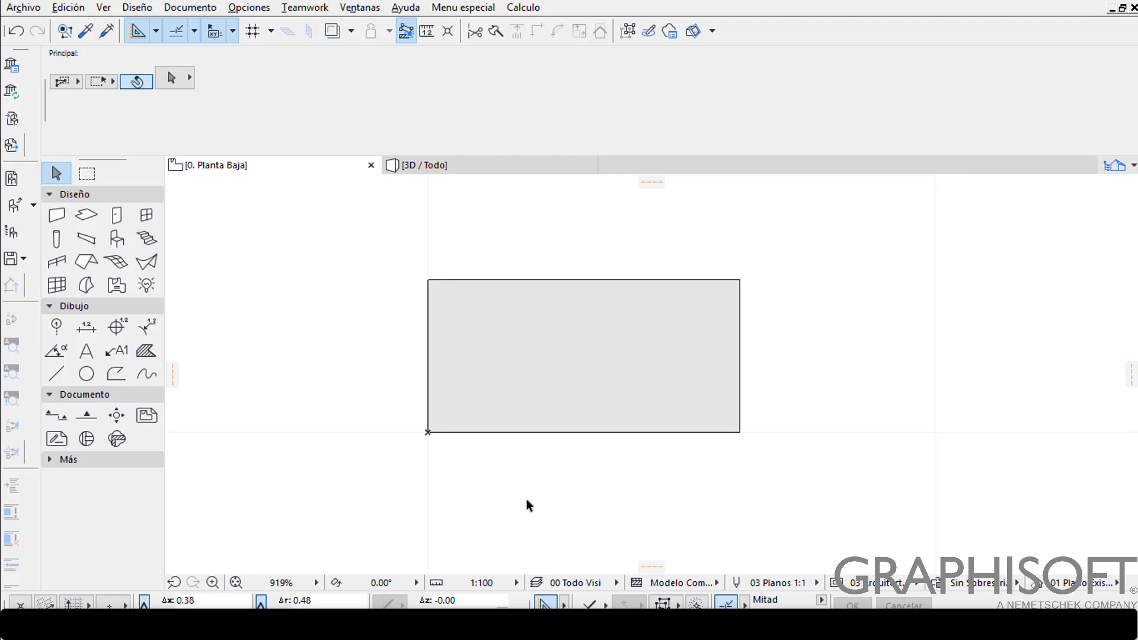
Show the unit in 3D and select each shelf board to check its element ID.
left_click(528, 165)
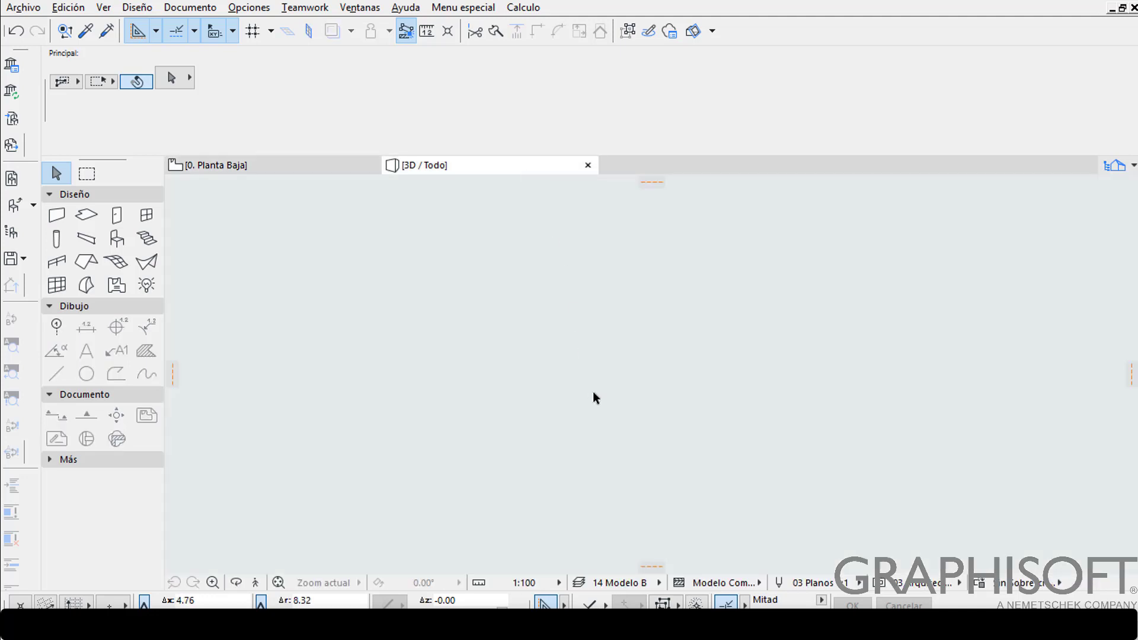
left_click(277, 585)
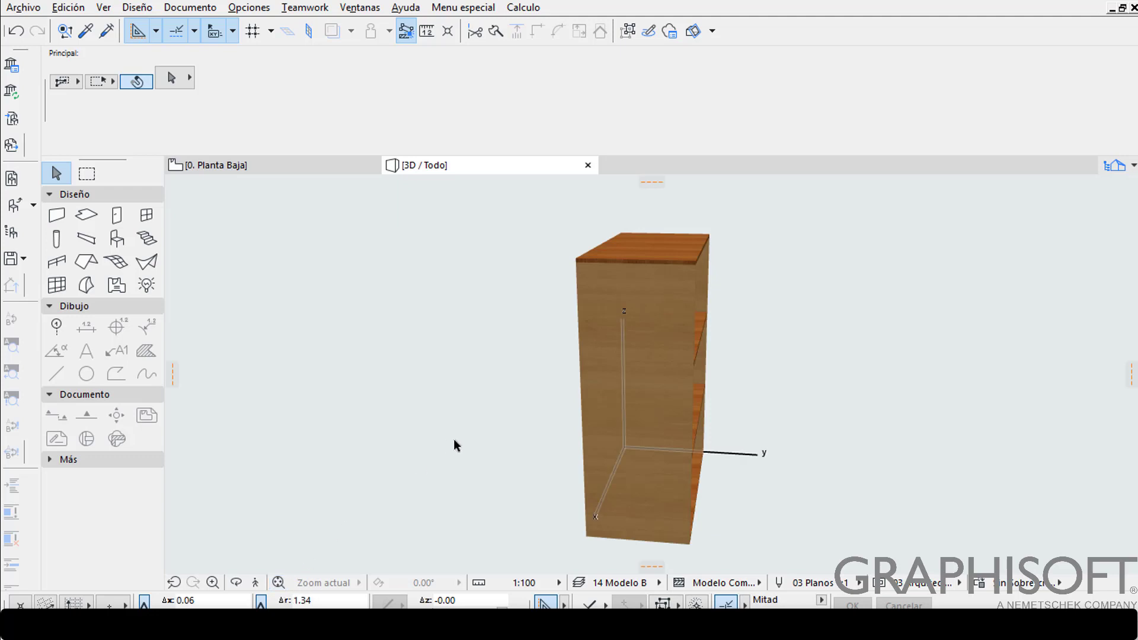
middle_click_drag(444, 449, 684, 452, "shift")
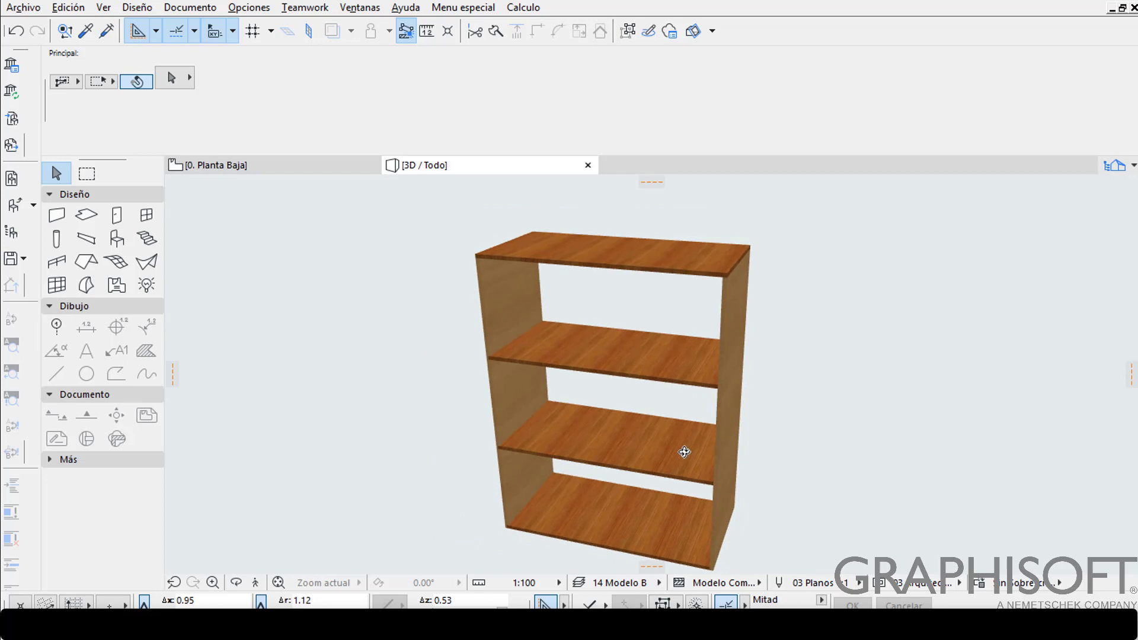
left_click(635, 264)
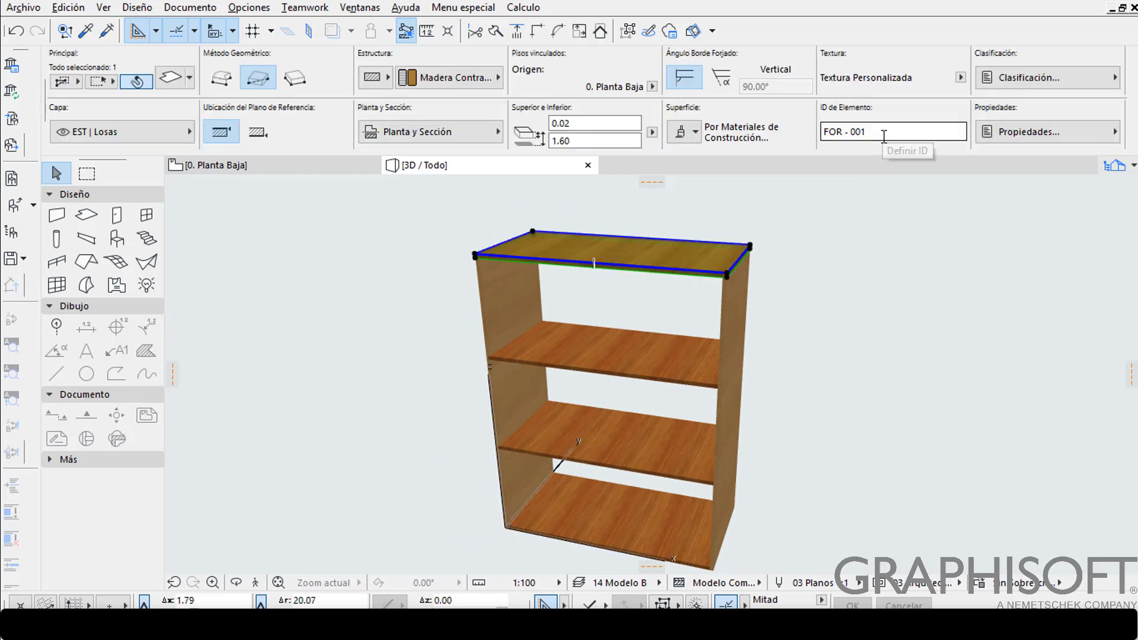
left_click_drag(866, 132, 825, 134)
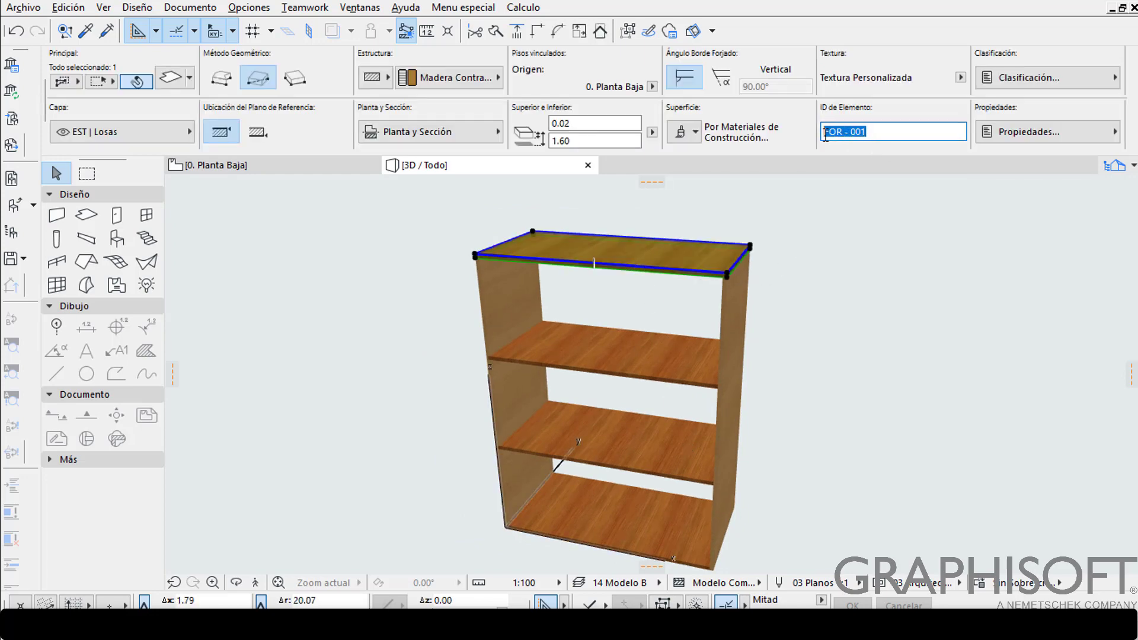
left_click(656, 382)
left_click(630, 477)
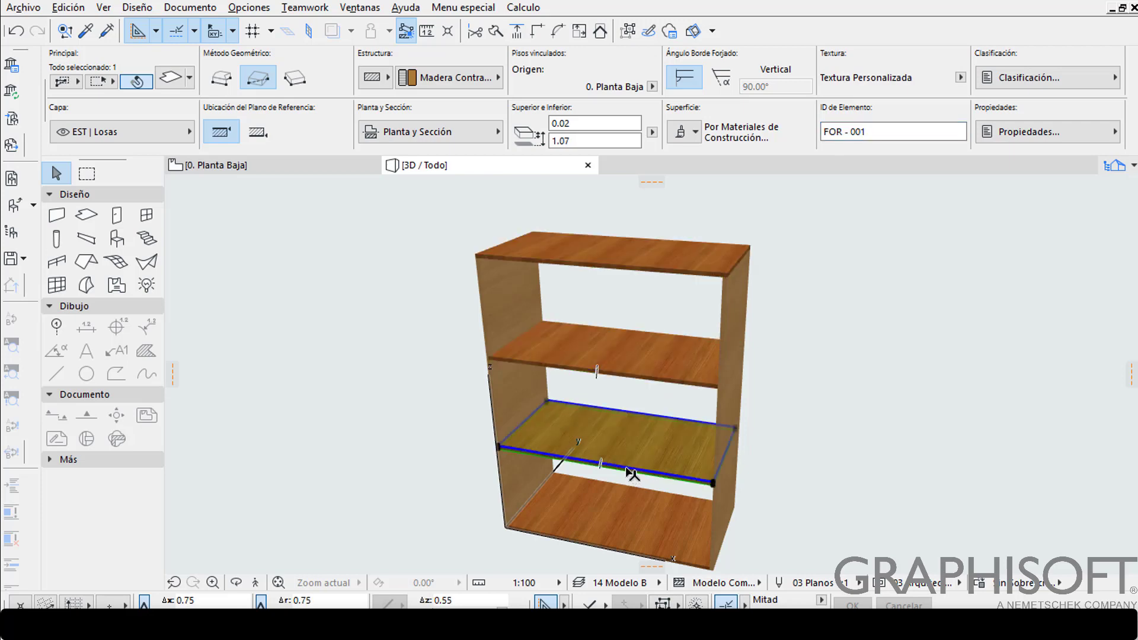
left_click(618, 547)
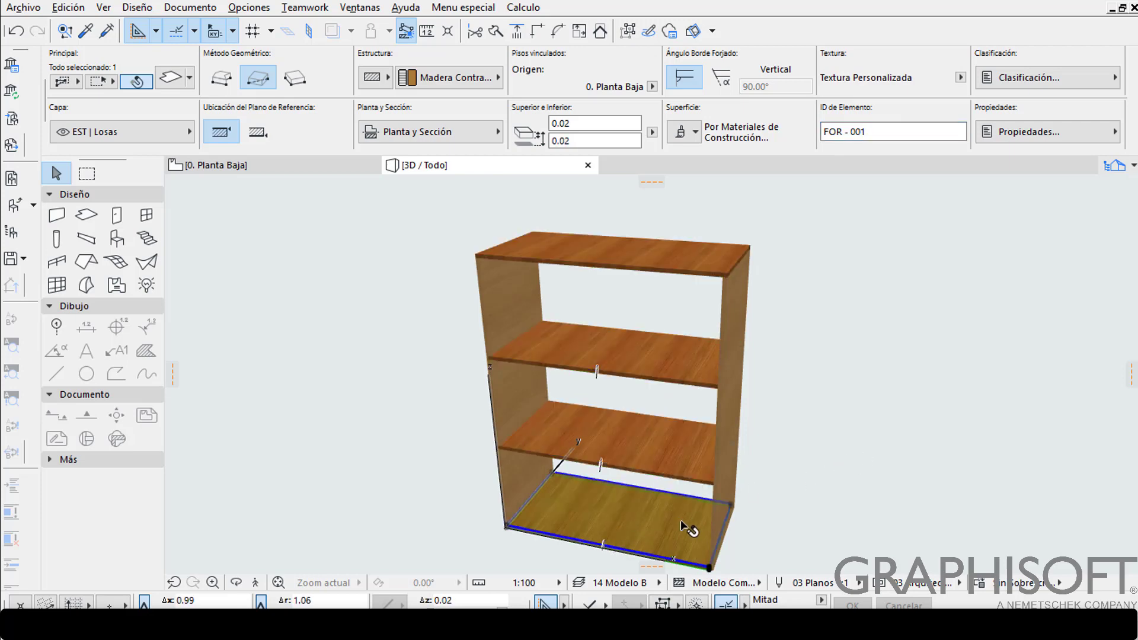
left_click(663, 297)
left_click(665, 274)
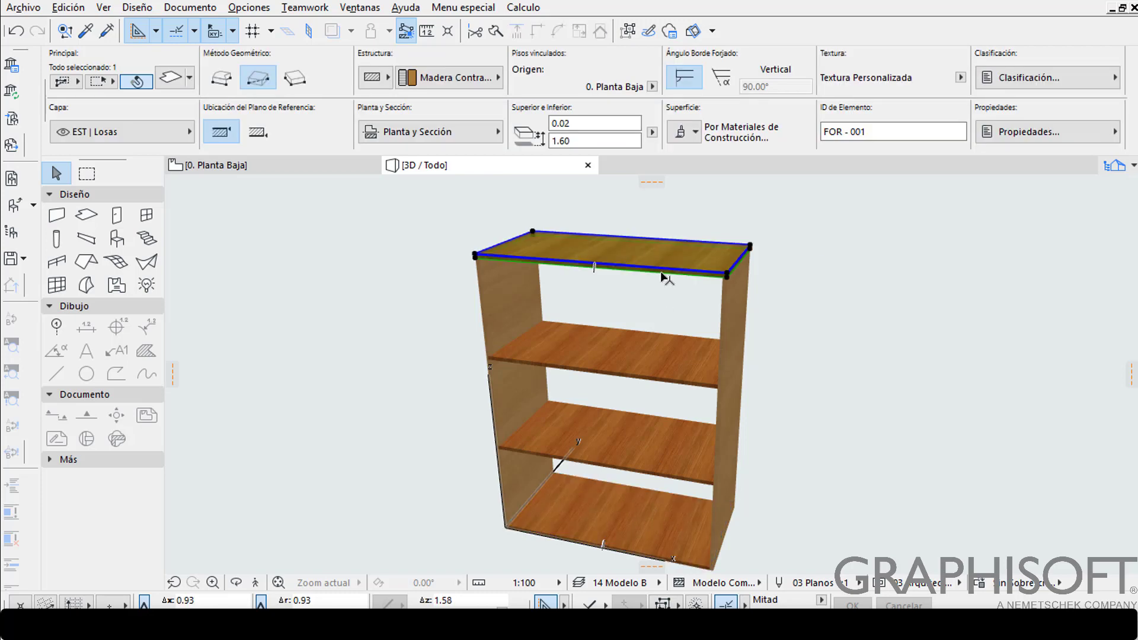
left_click(650, 385)
Edit the lower three shelves' ID digits so the second reads FOR - 002 and the bottom FOR - 004.
left_click_drag(861, 138, 868, 137)
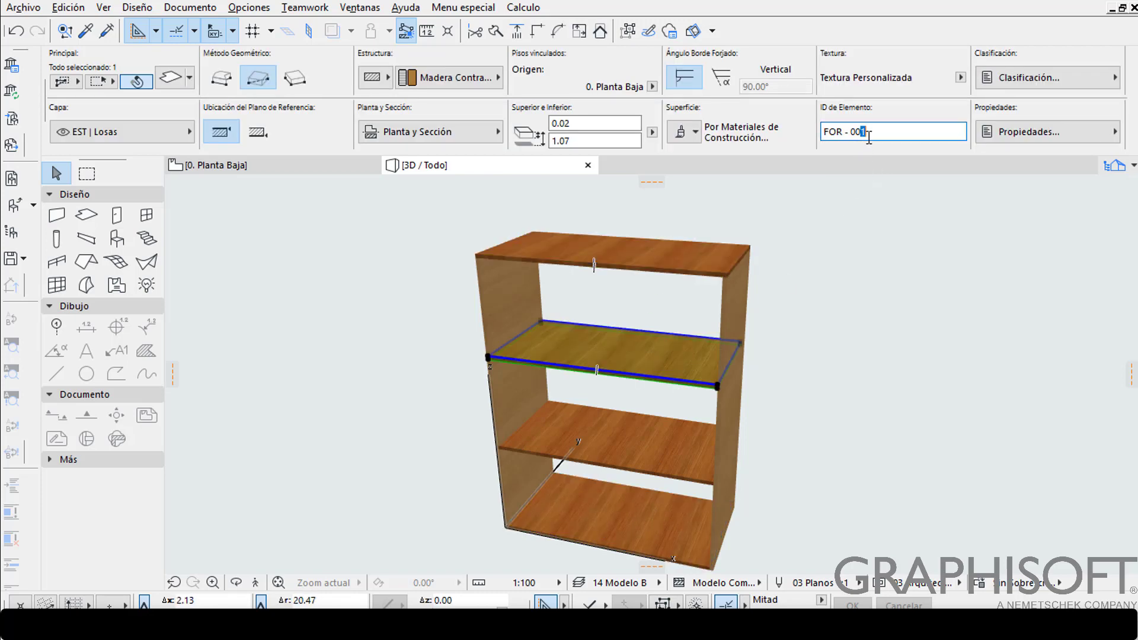
left_click(645, 474)
left_click_drag(860, 132, 875, 132)
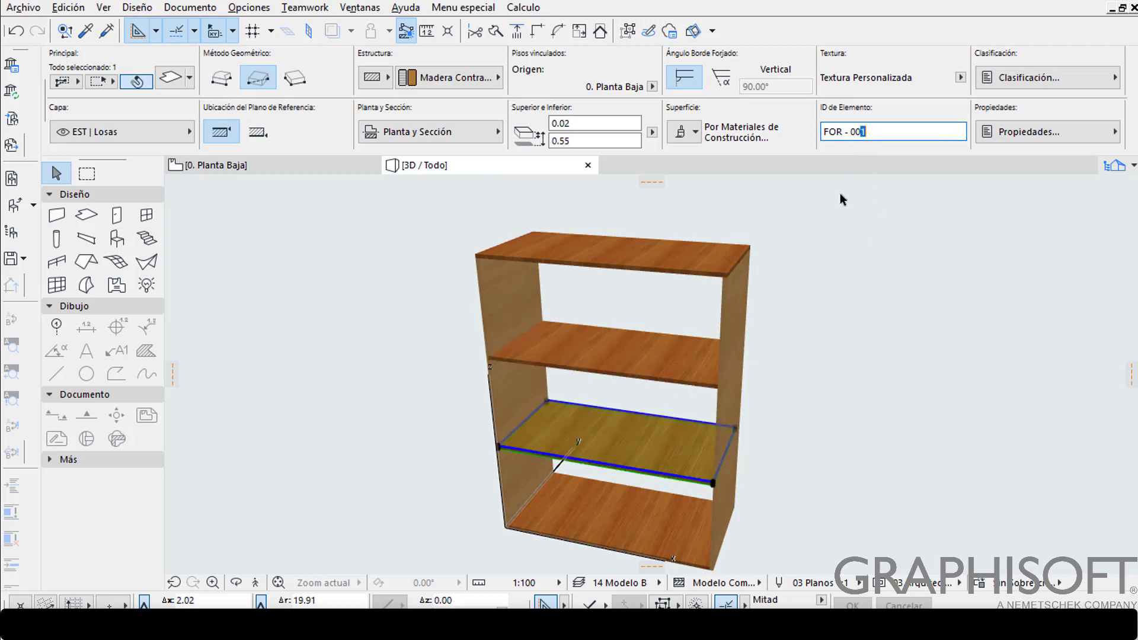
left_click(607, 548)
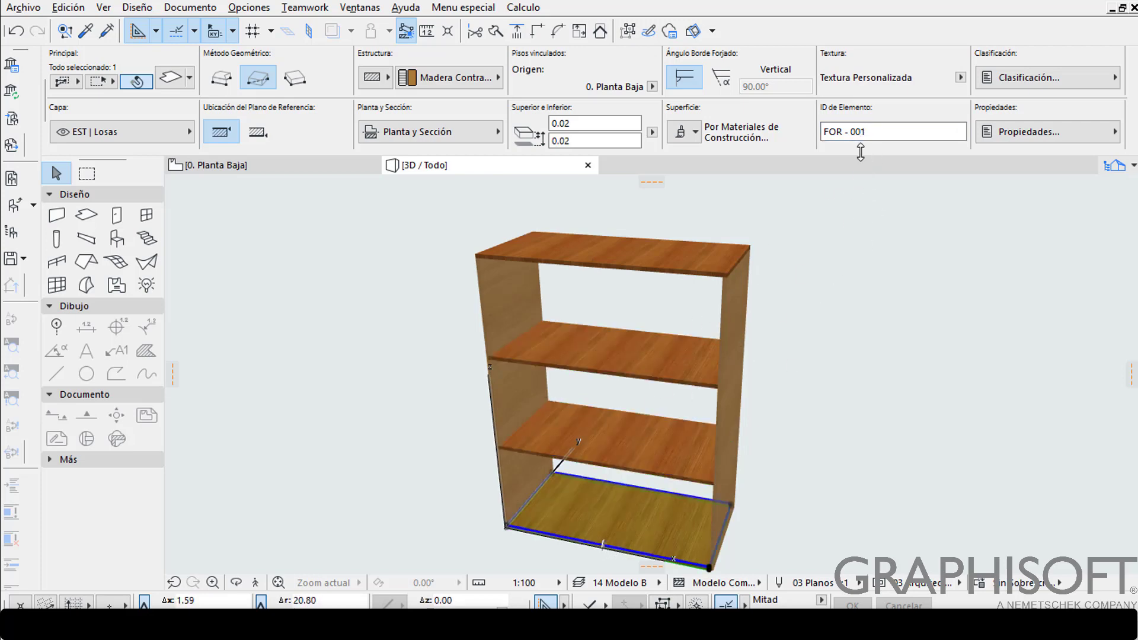
left_click_drag(860, 132, 874, 128)
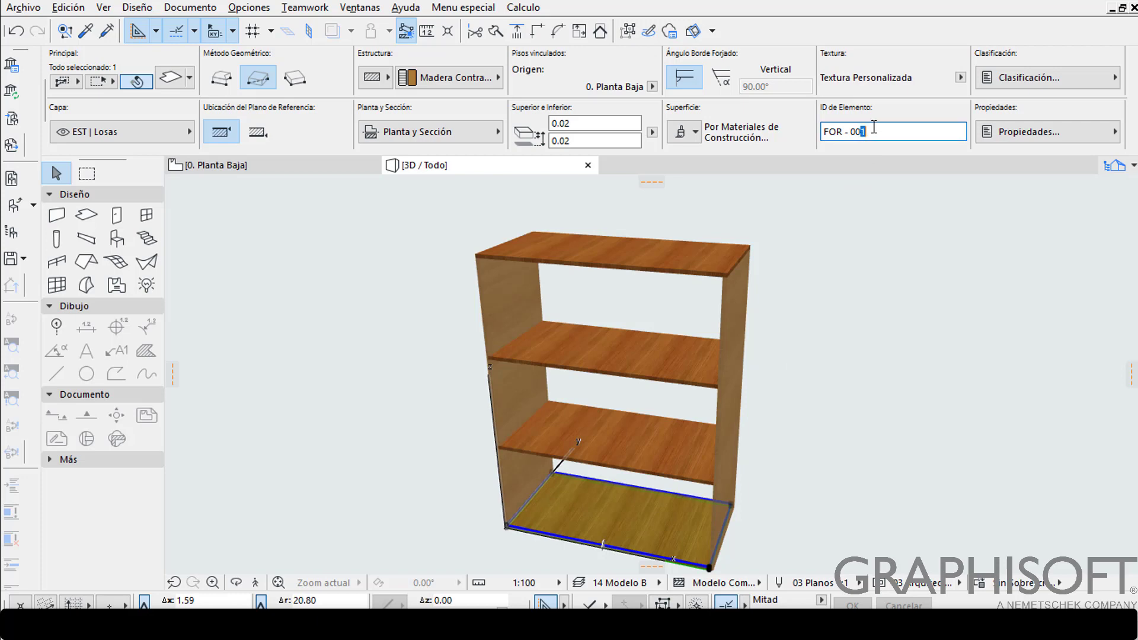
left_click(889, 264)
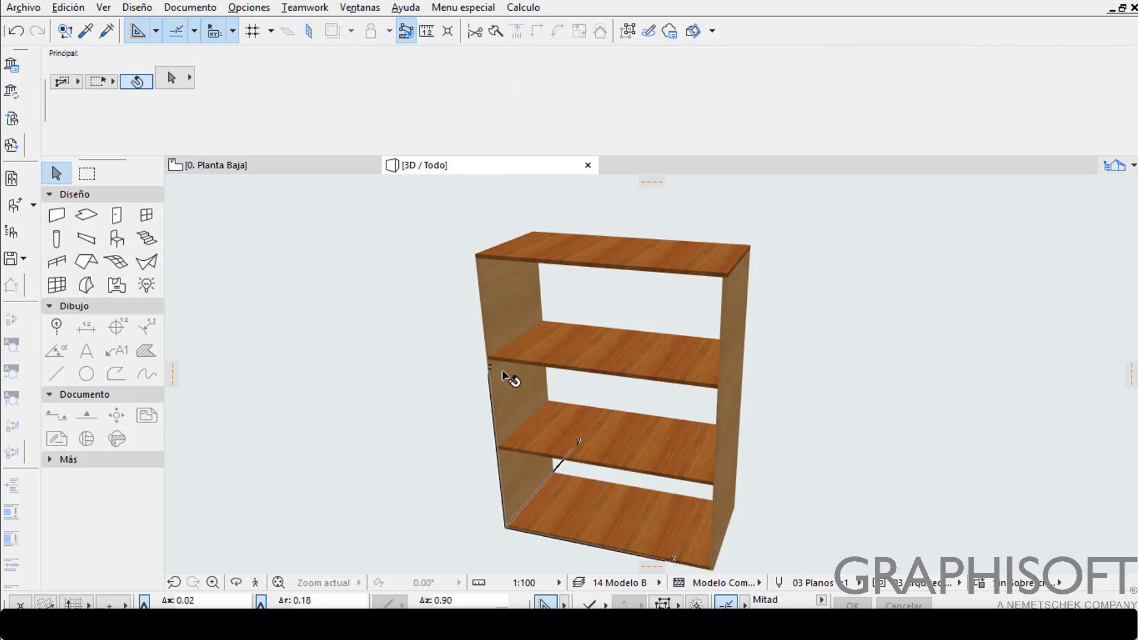
Append R to the right side panel's element ID, making it MU - 001R.
left_click(485, 332)
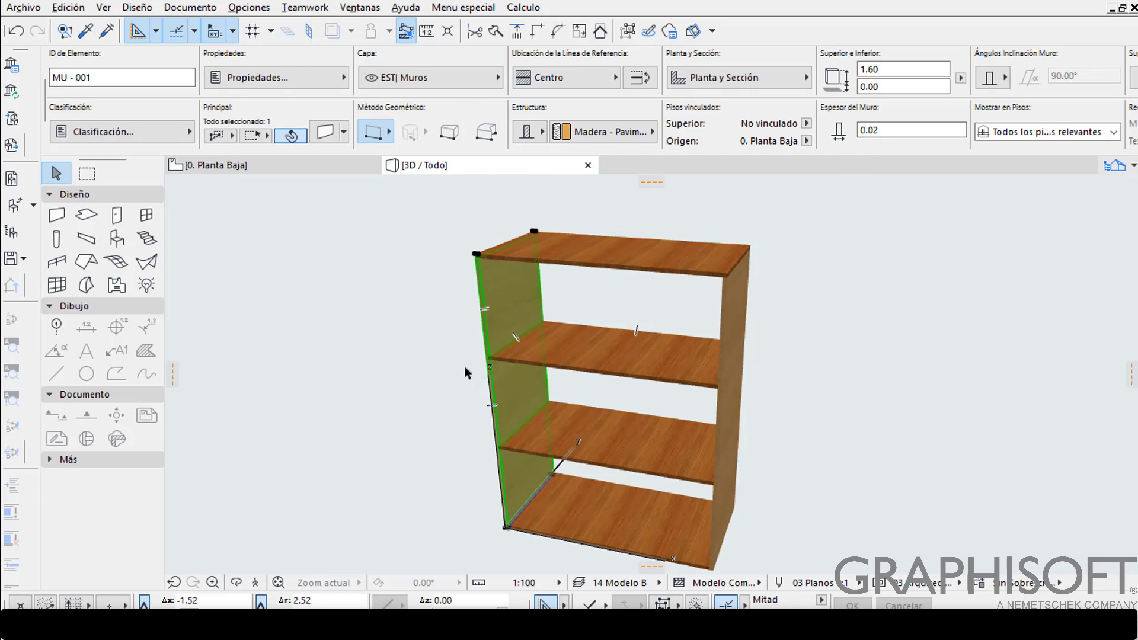
left_click(97, 77)
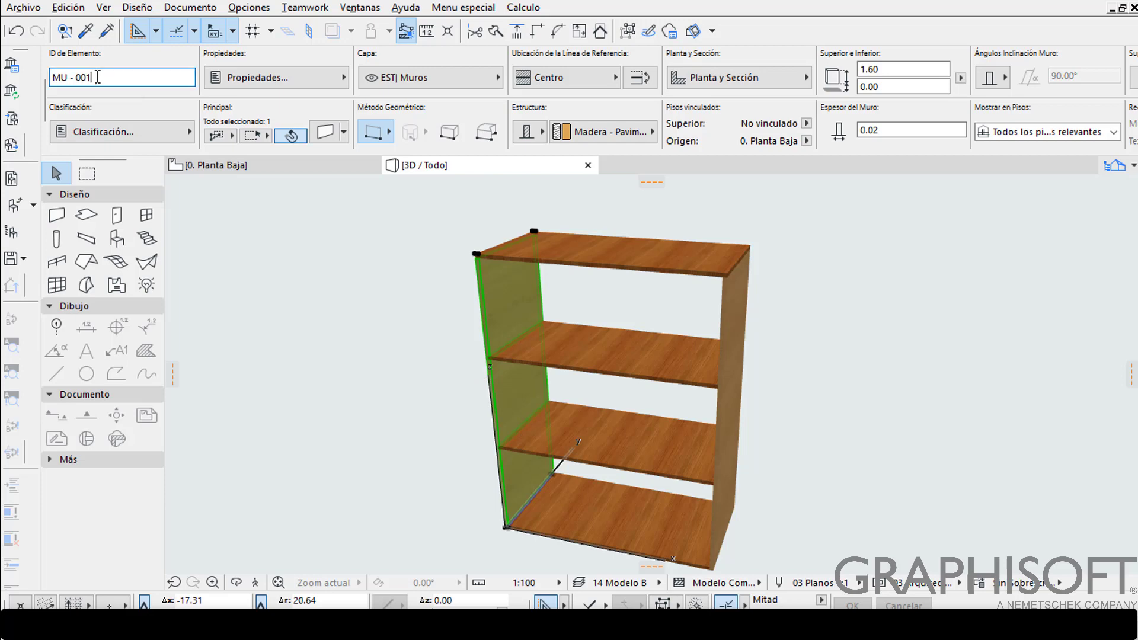
left_click(409, 343)
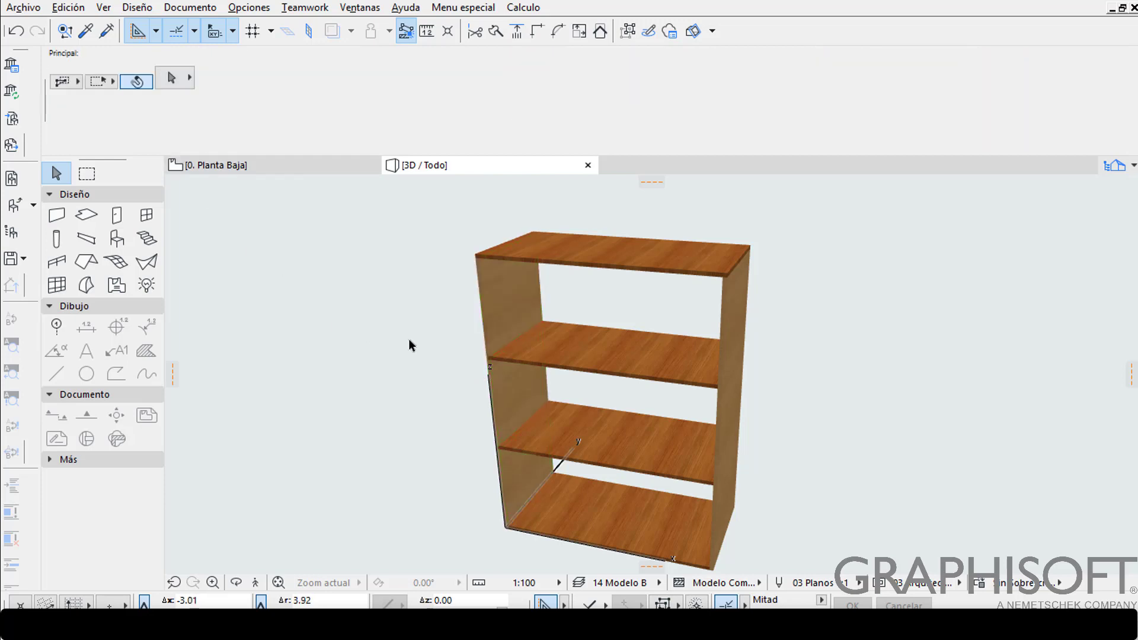
left_click(727, 310)
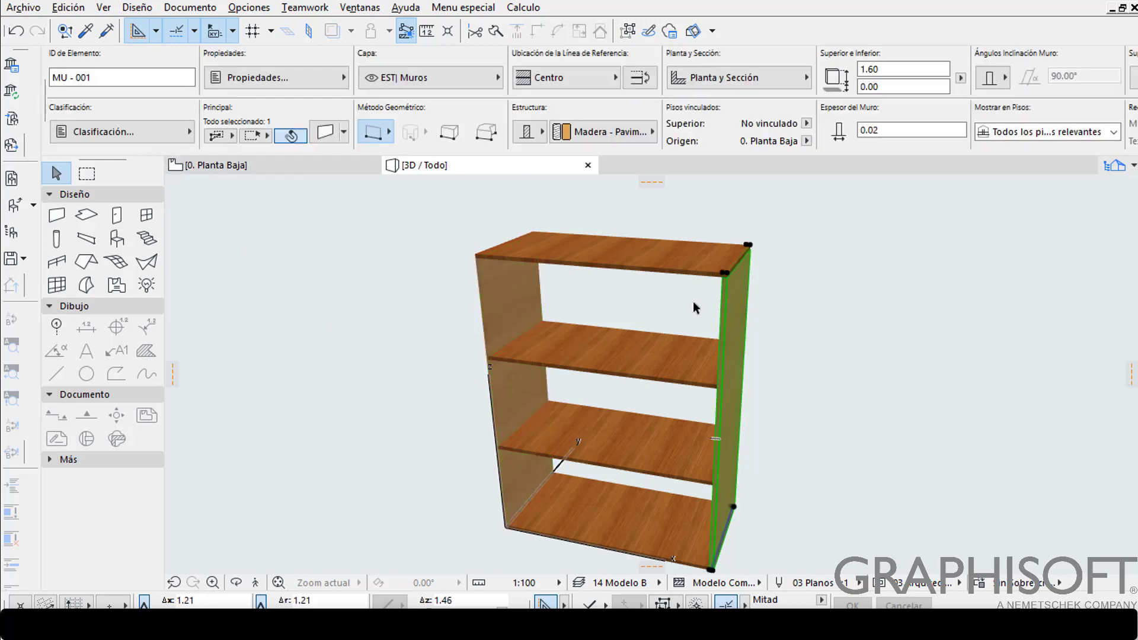
left_click(117, 78)
type("R")
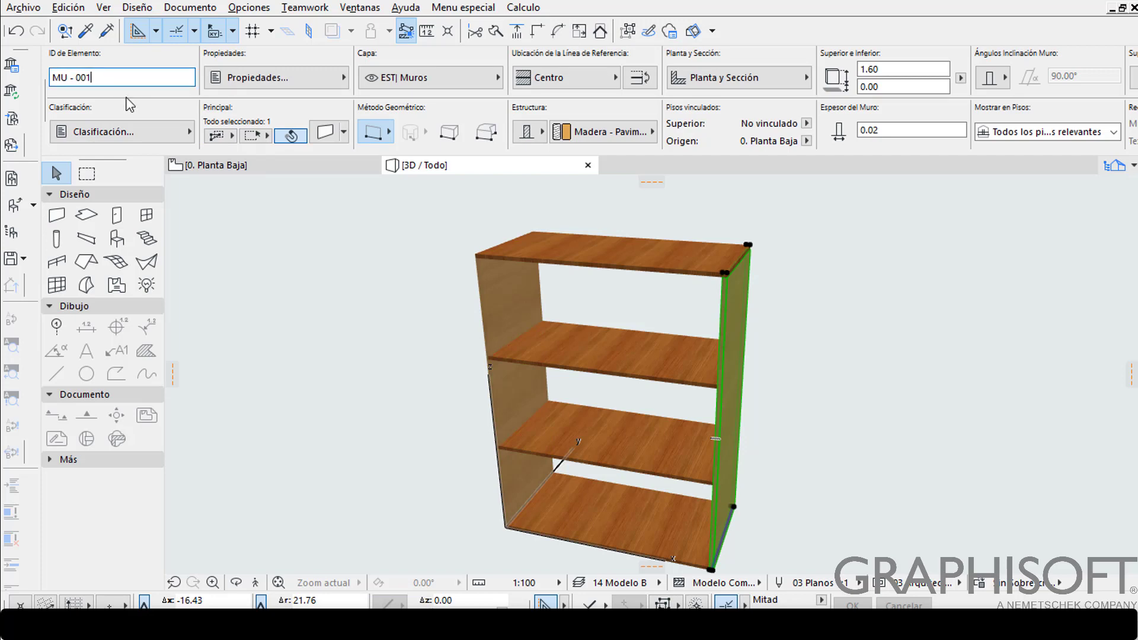
left_click(302, 318)
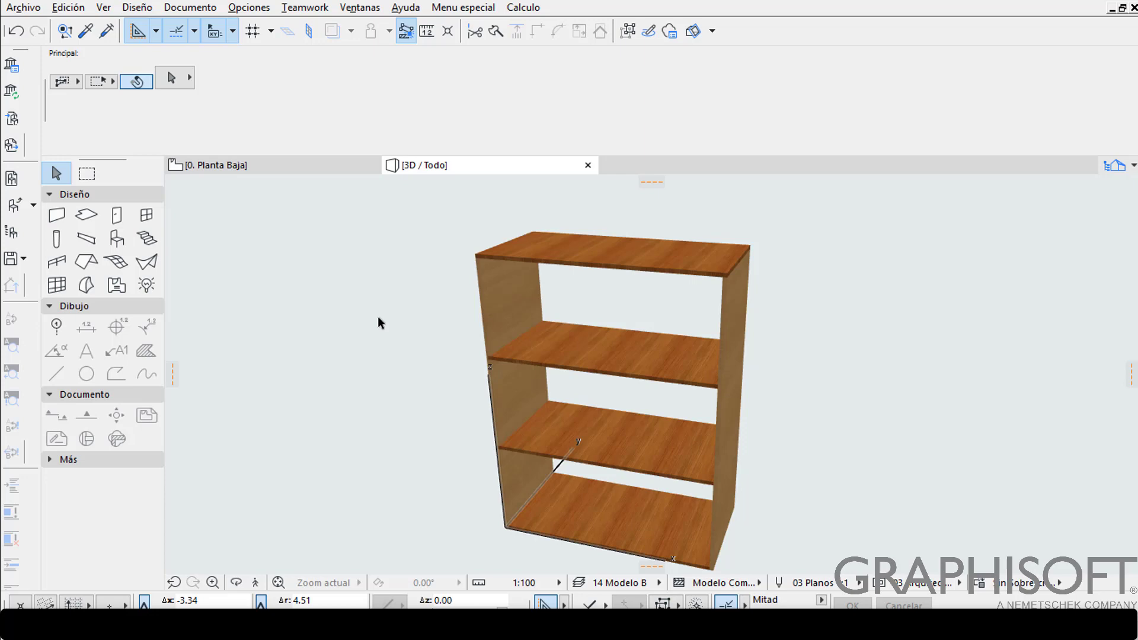
Return to the floor plan and marquee-select all seven elements of the shelving unit.
middle_click_drag(341, 306, 298, 305)
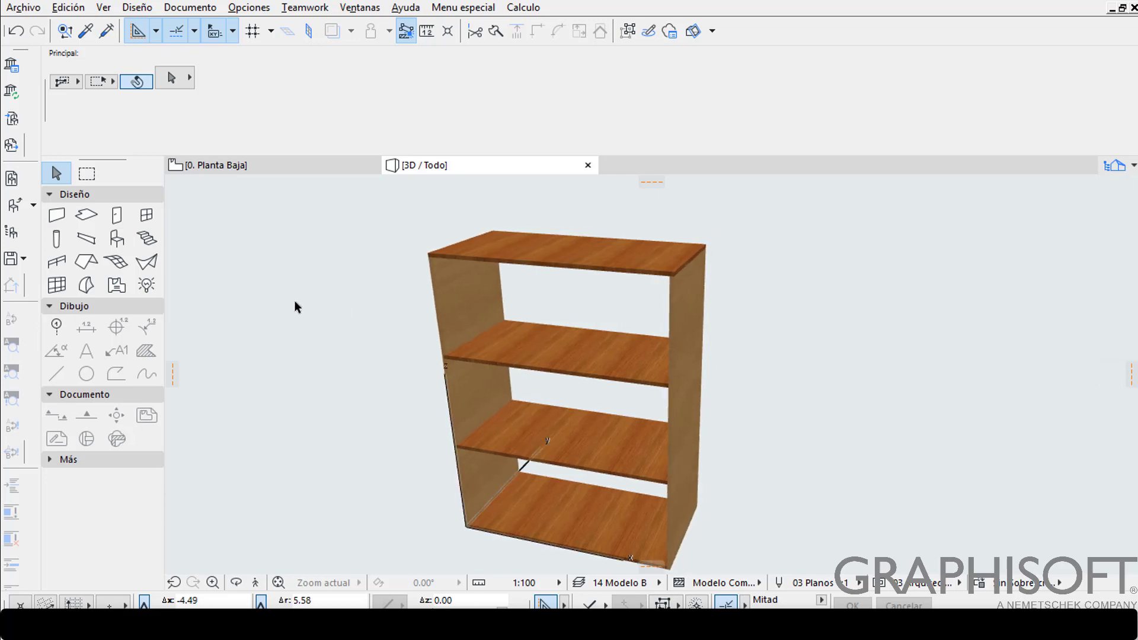
left_click(588, 165)
scroll(337, 409, "down", 2)
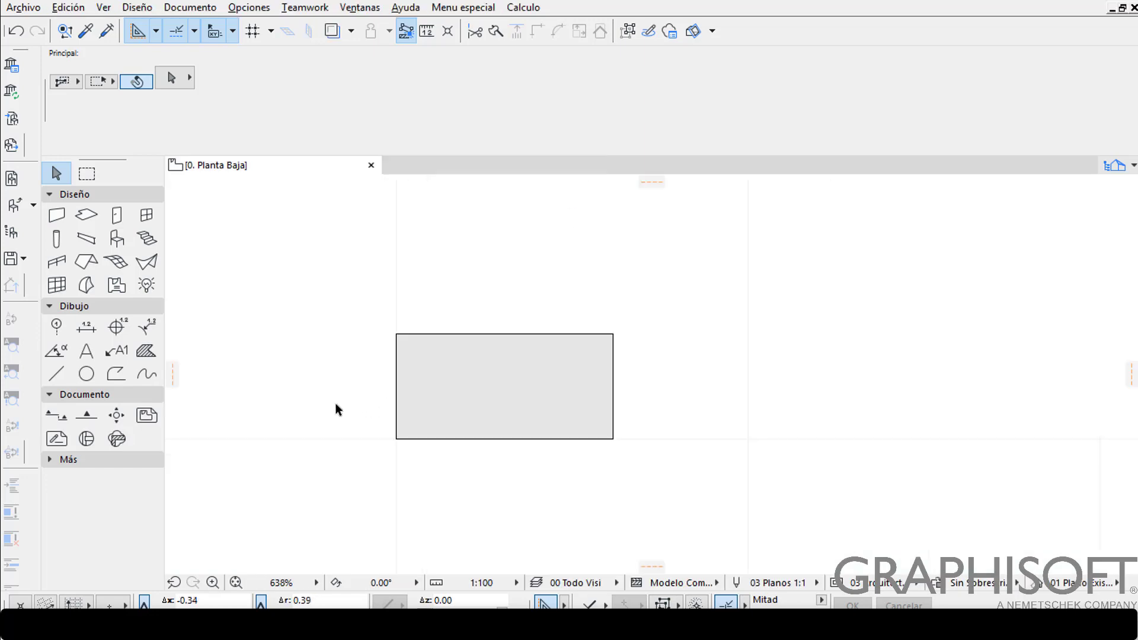
middle_click_drag(336, 403, 359, 428)
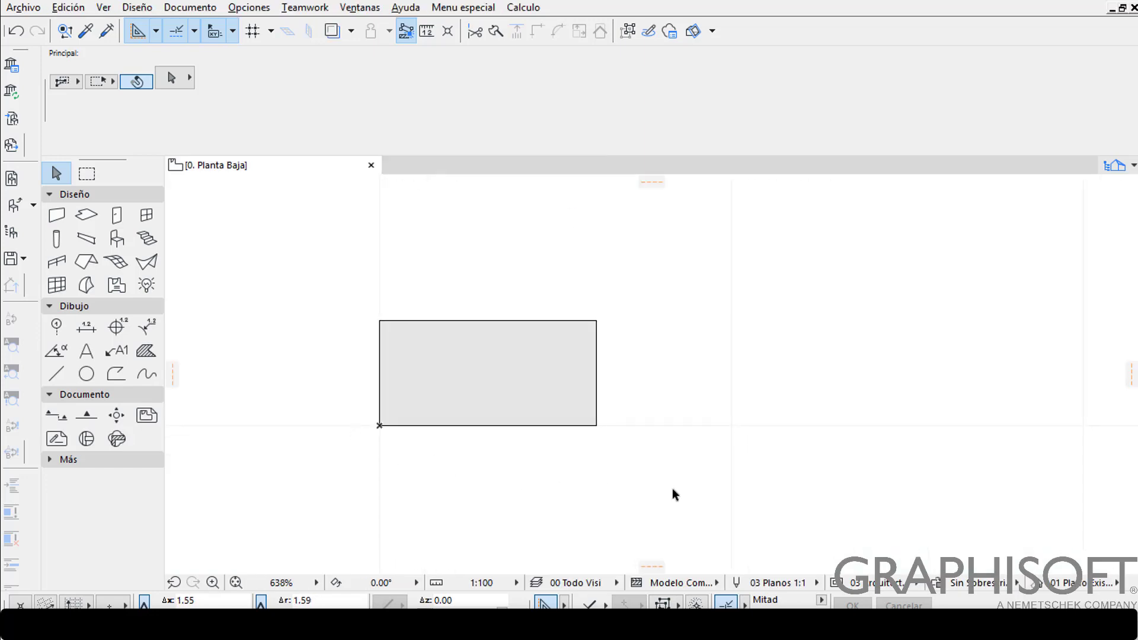
left_click_drag(697, 489, 254, 218)
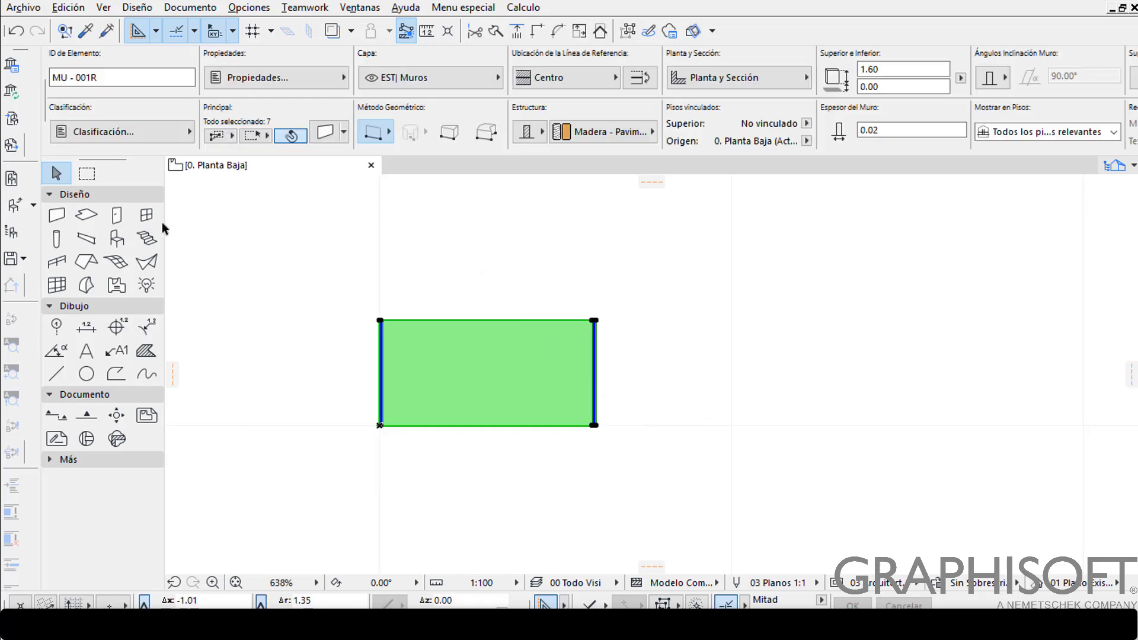
Choose Archivo > Bibliotecas y Objetos > Guardar selección como > Objeto.
left_click(29, 11)
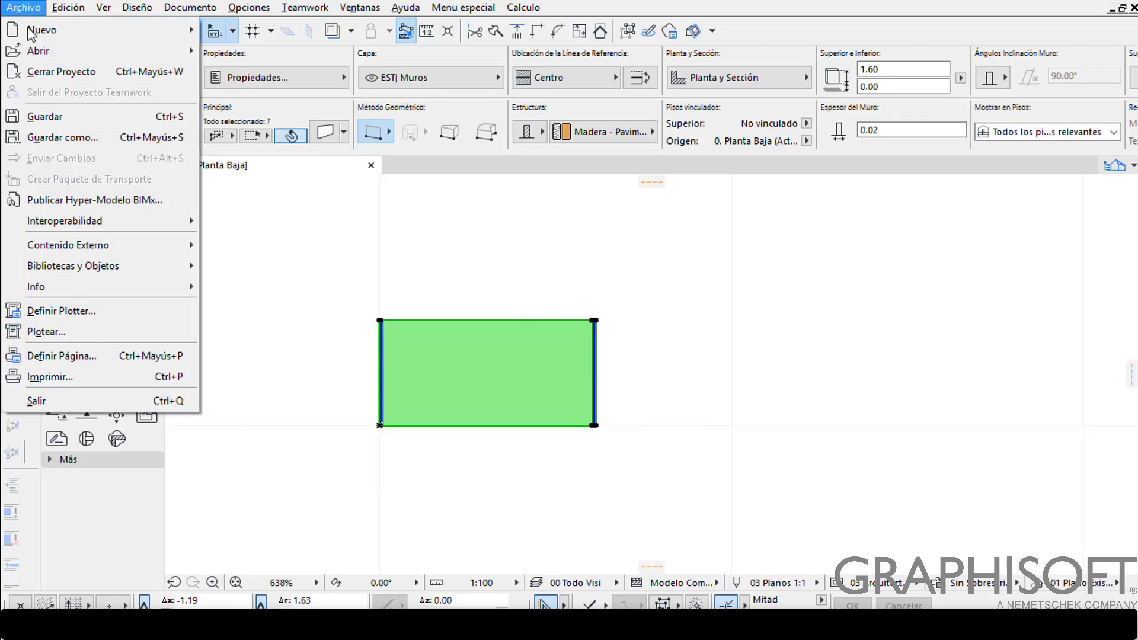
mouse_move(121, 268)
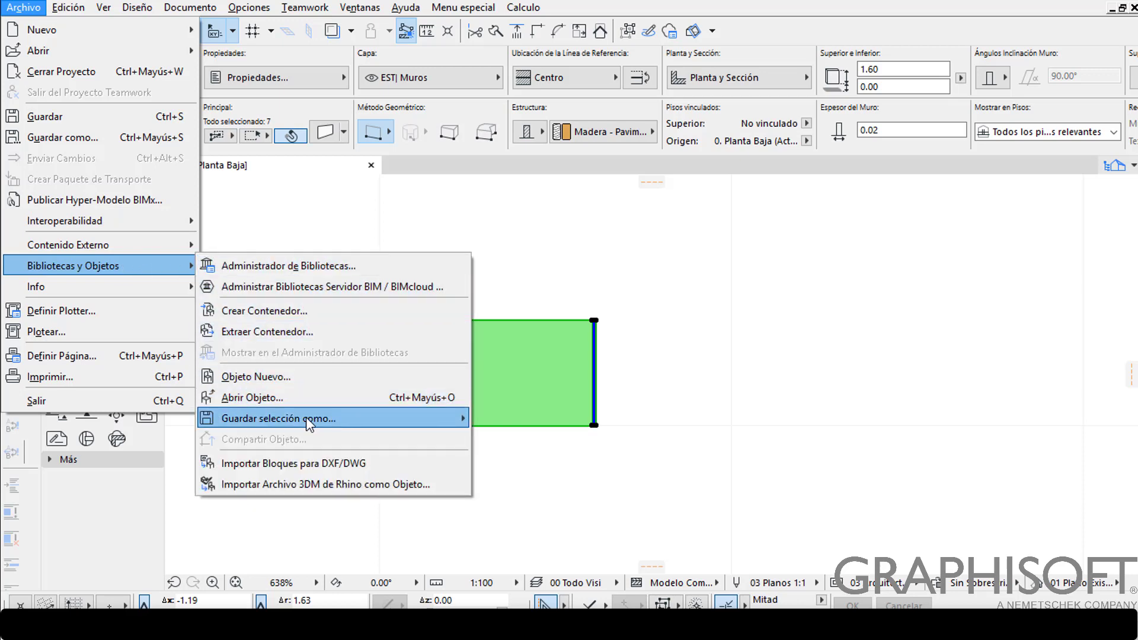
mouse_move(306, 417)
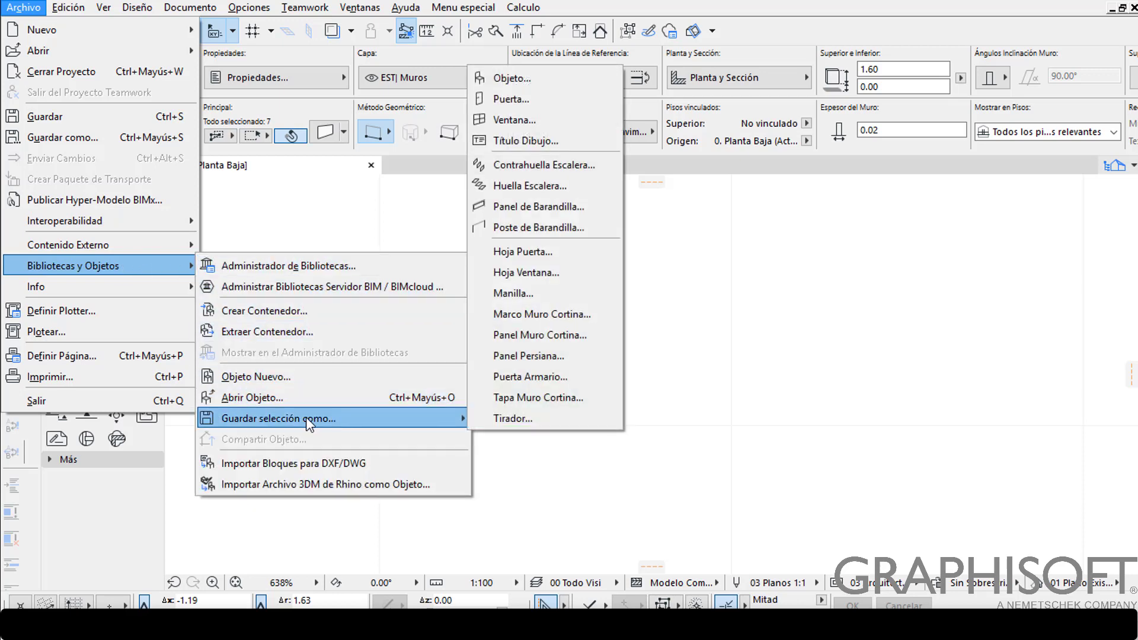
left_click(541, 82)
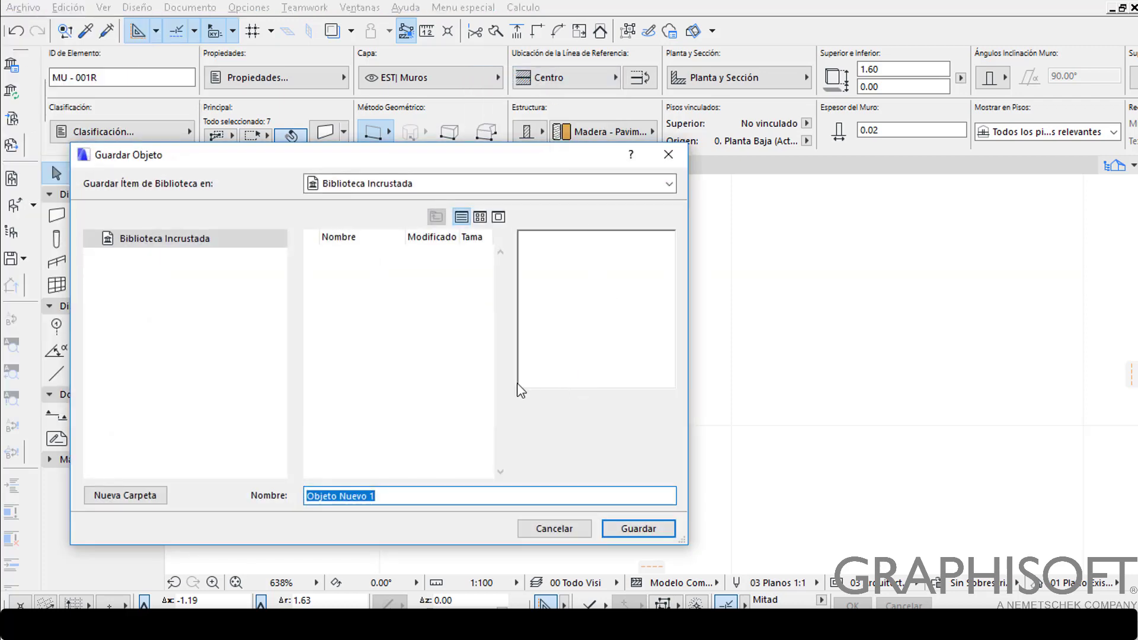
Rename the object Librero 1.20x0.60 and save it into the embedded library.
left_click(400, 494)
left_click_drag(368, 493, 302, 492)
key("BackSpace")
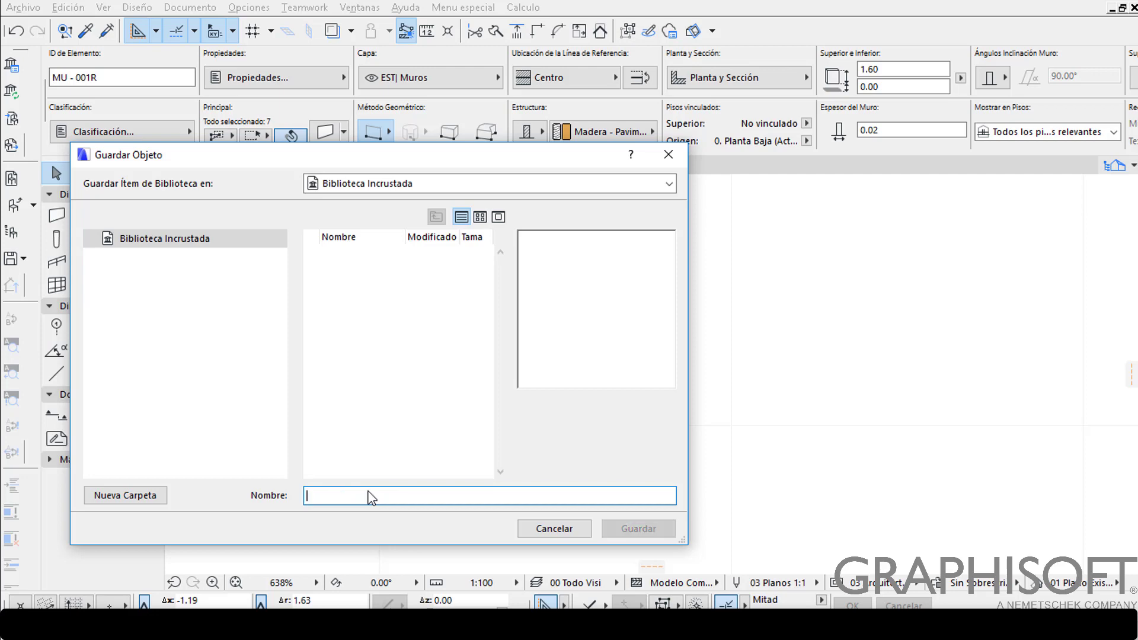
type("LIBR")
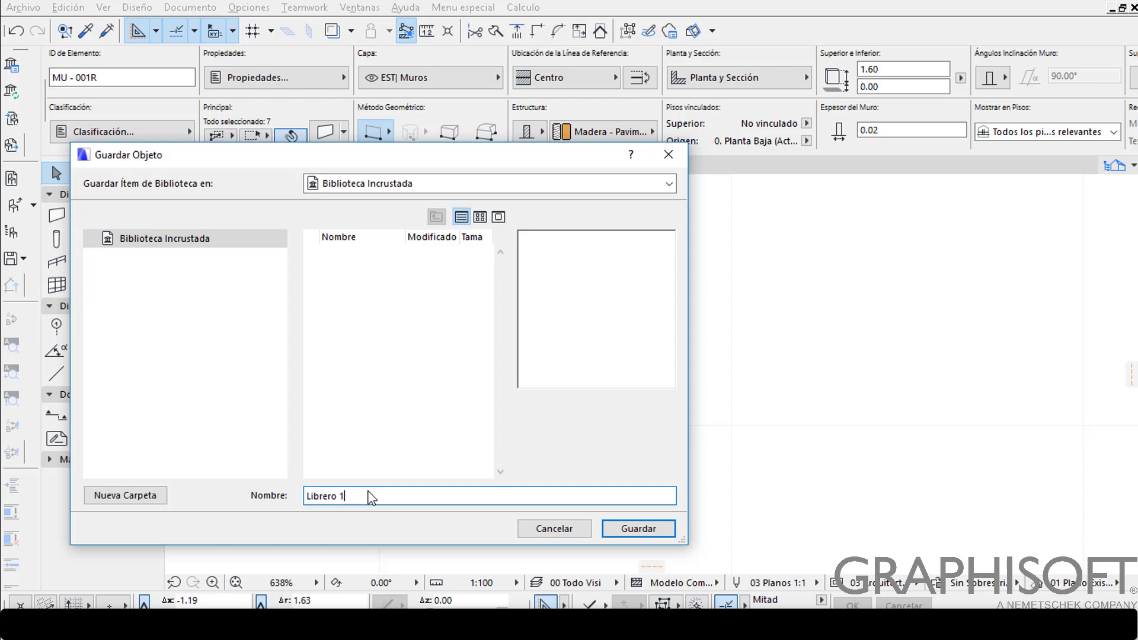
type("x0.60")
left_click(635, 528)
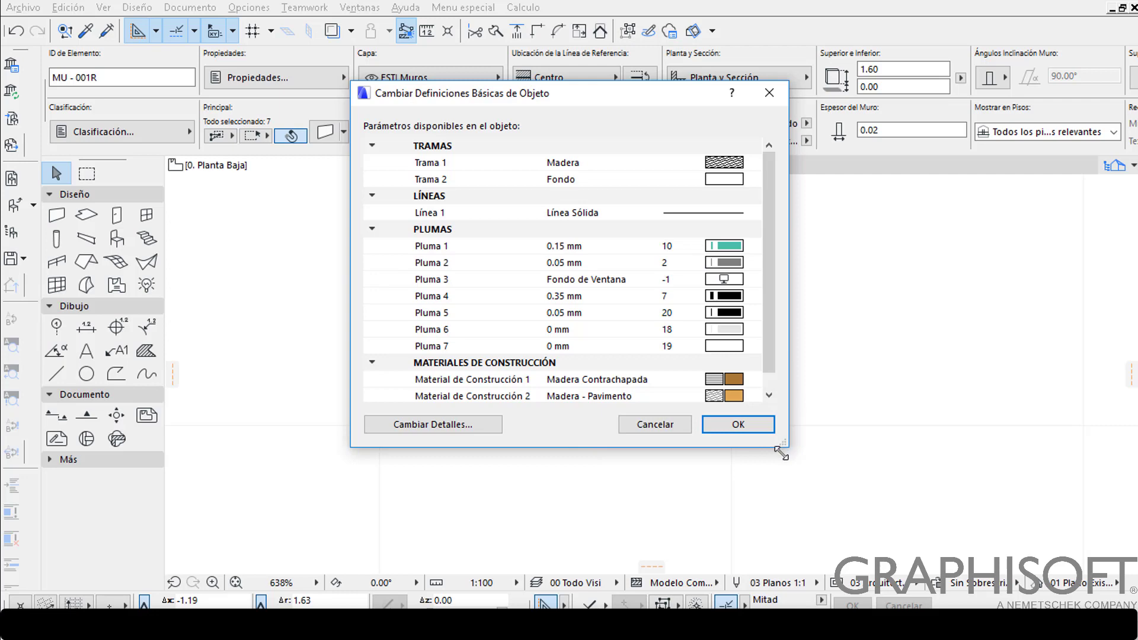
Enlarge the object definitions dialog, review the wood construction materials, and open Cambiar Detalles.
left_click_drag(781, 454, 782, 498)
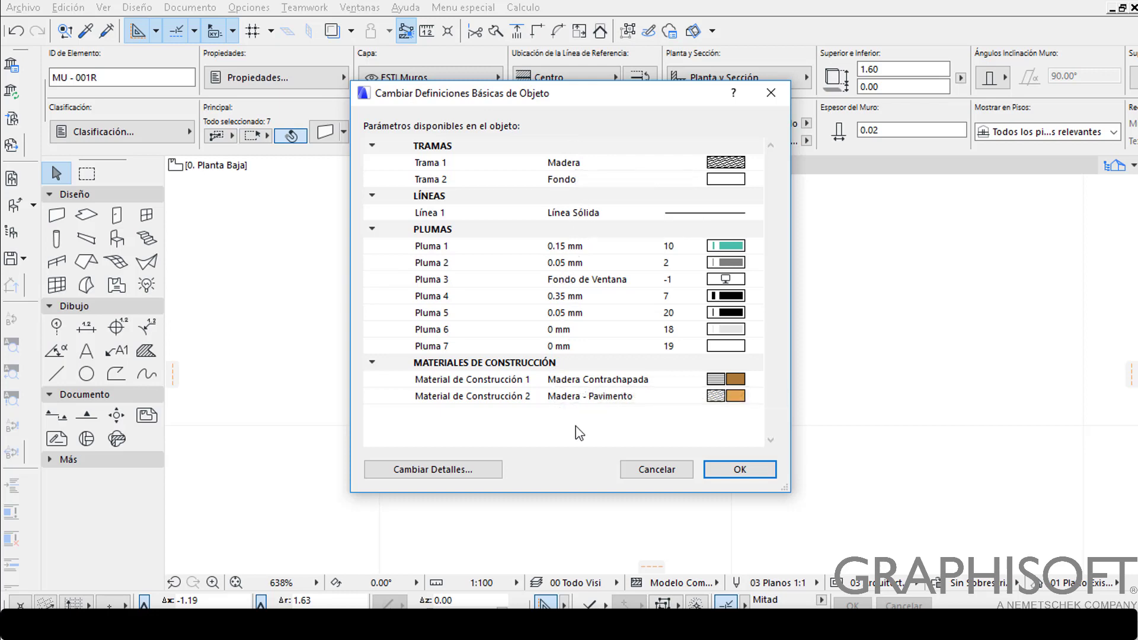
left_click(630, 383)
left_click(630, 396)
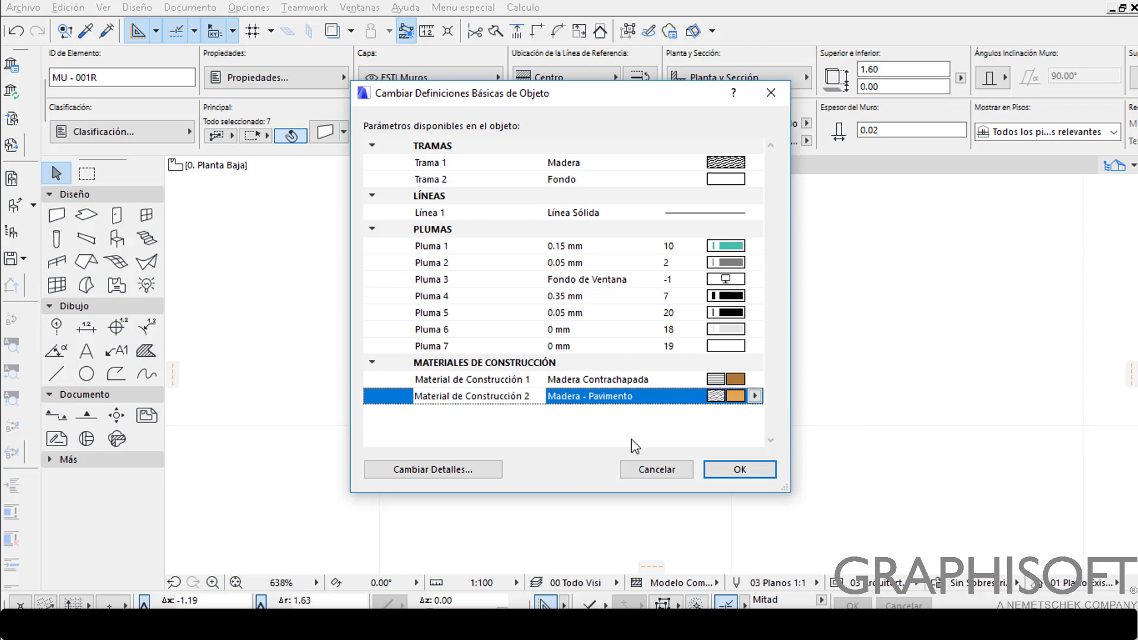
left_click(610, 381)
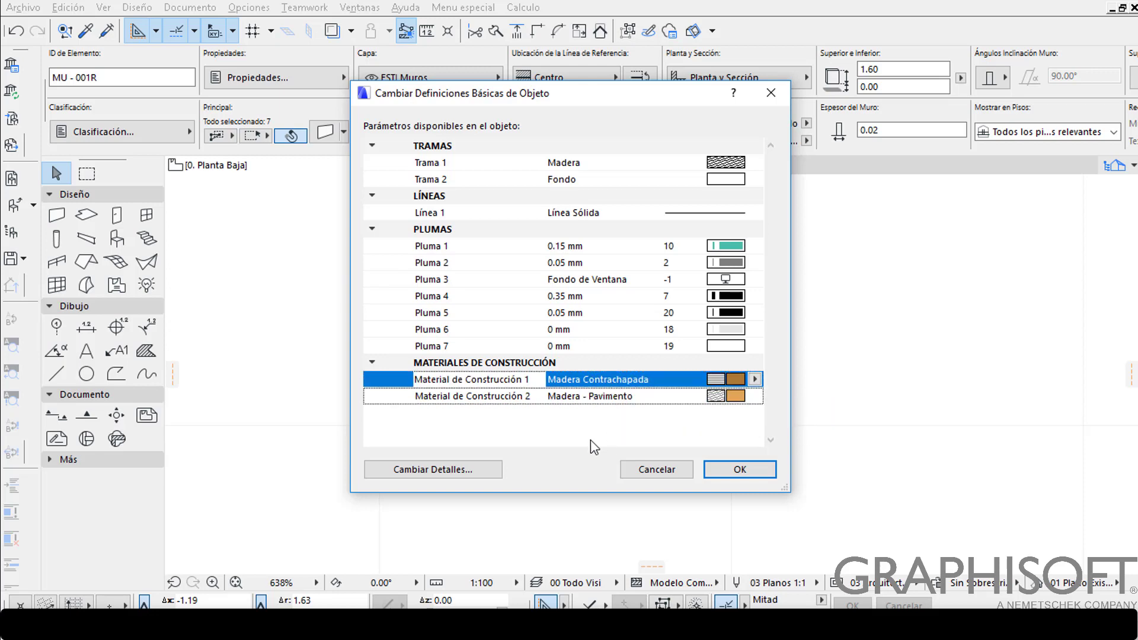
left_click(432, 472)
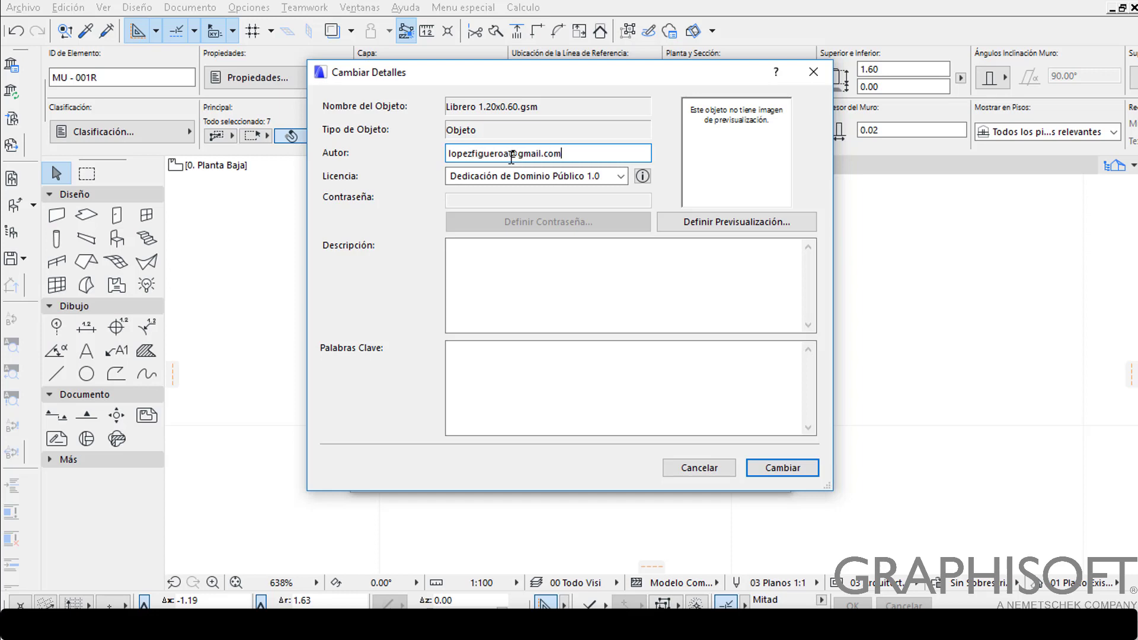
Compare the licence options, then set the licence to Dedicación de Dominio Público 1.0.
left_click(564, 173)
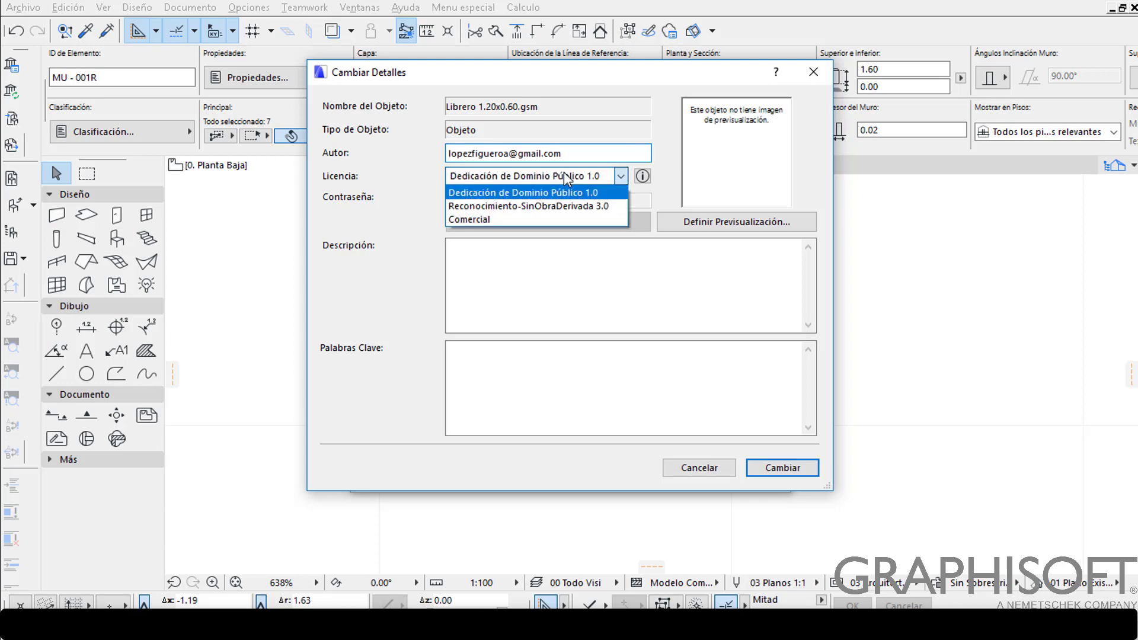
left_click(554, 206)
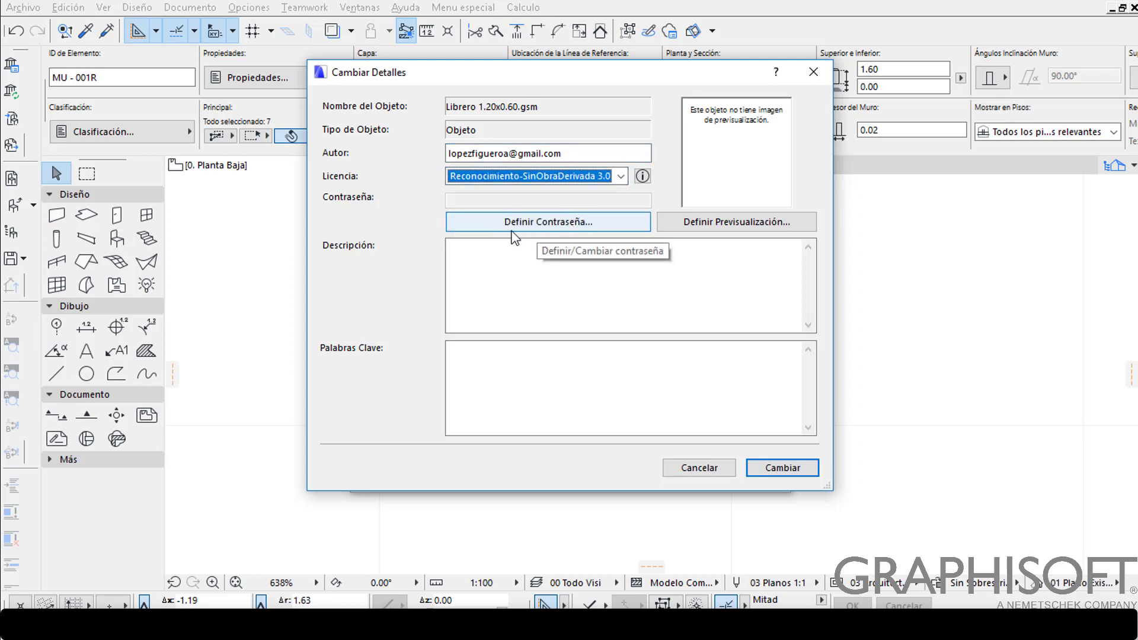
left_click(570, 175)
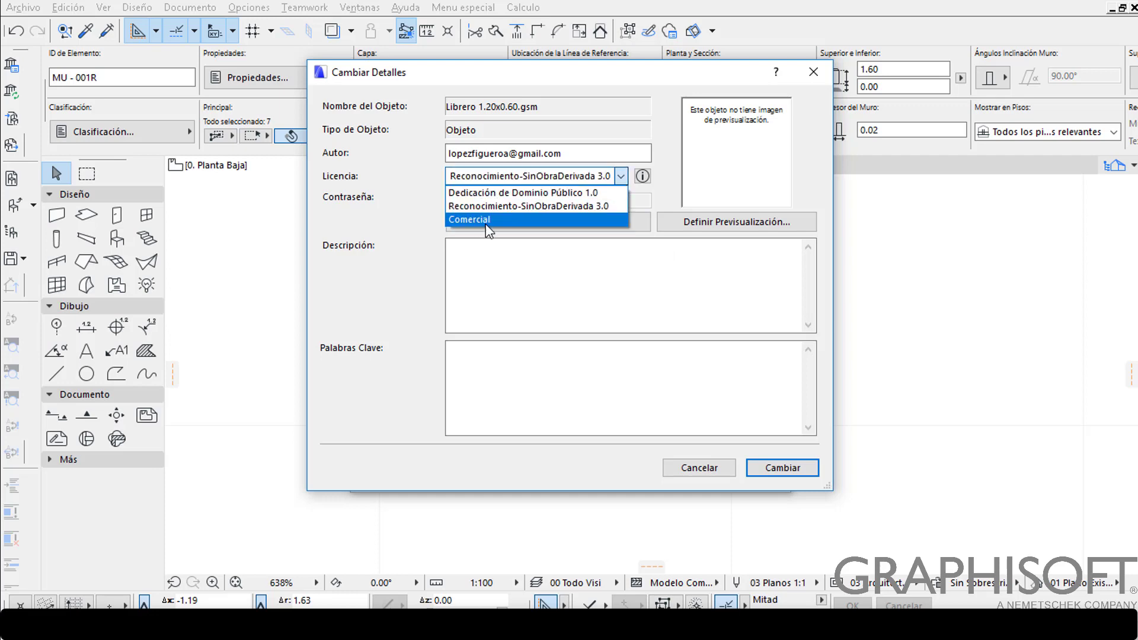
left_click(487, 220)
left_click(513, 173)
left_click(500, 189)
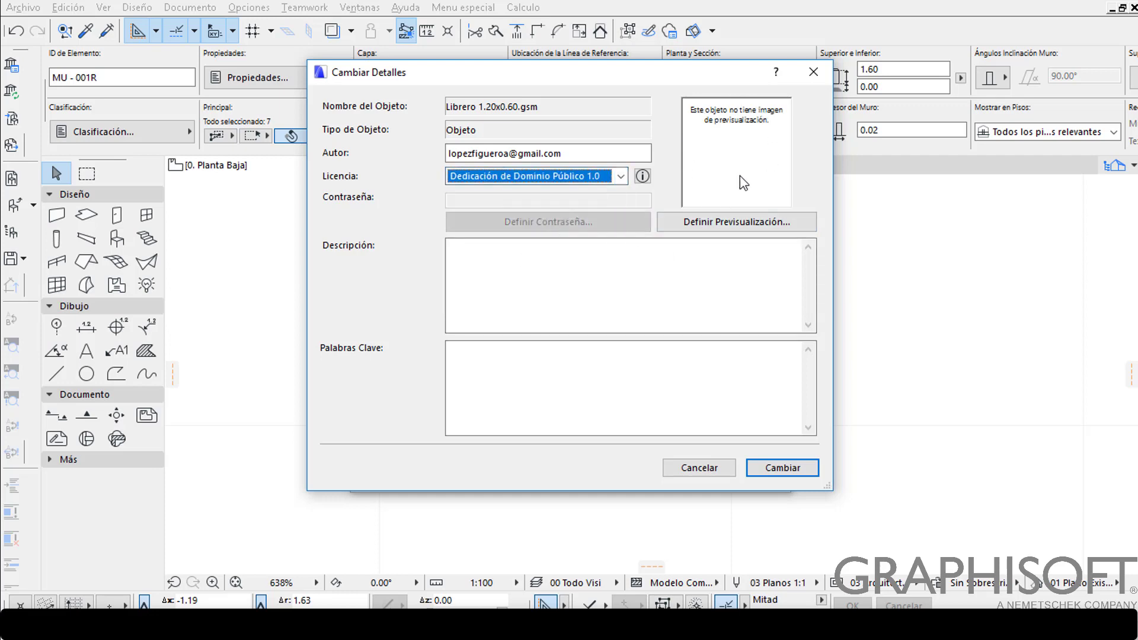
left_click_drag(709, 76, 670, 87)
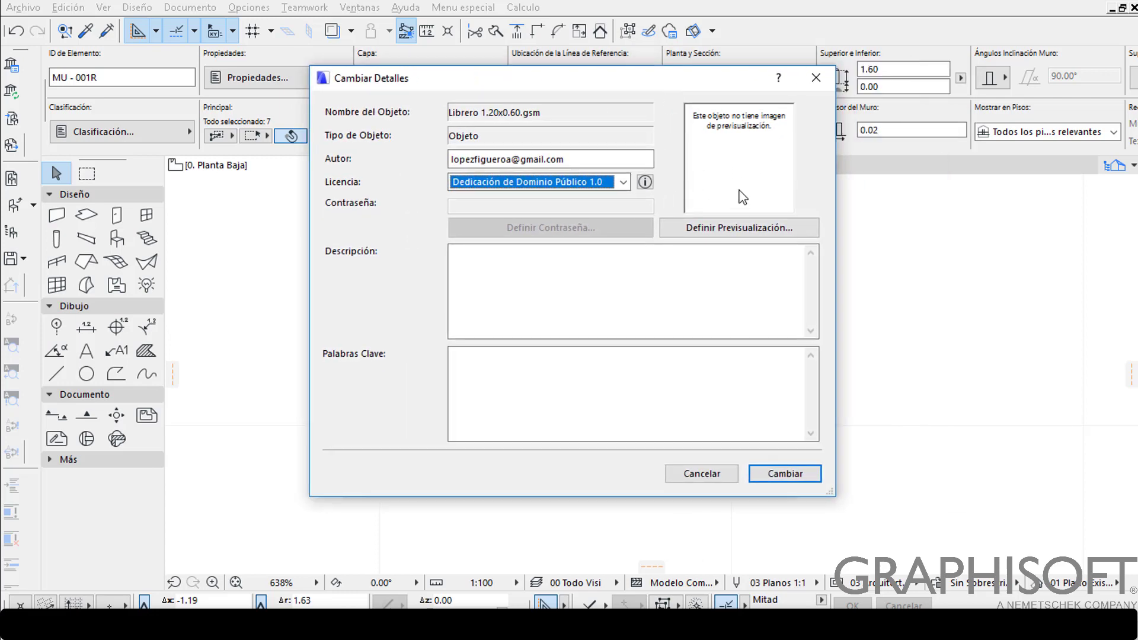
Set SaturnV_Diagram_1964.png from the Desktop as the object's preview image.
left_click(738, 230)
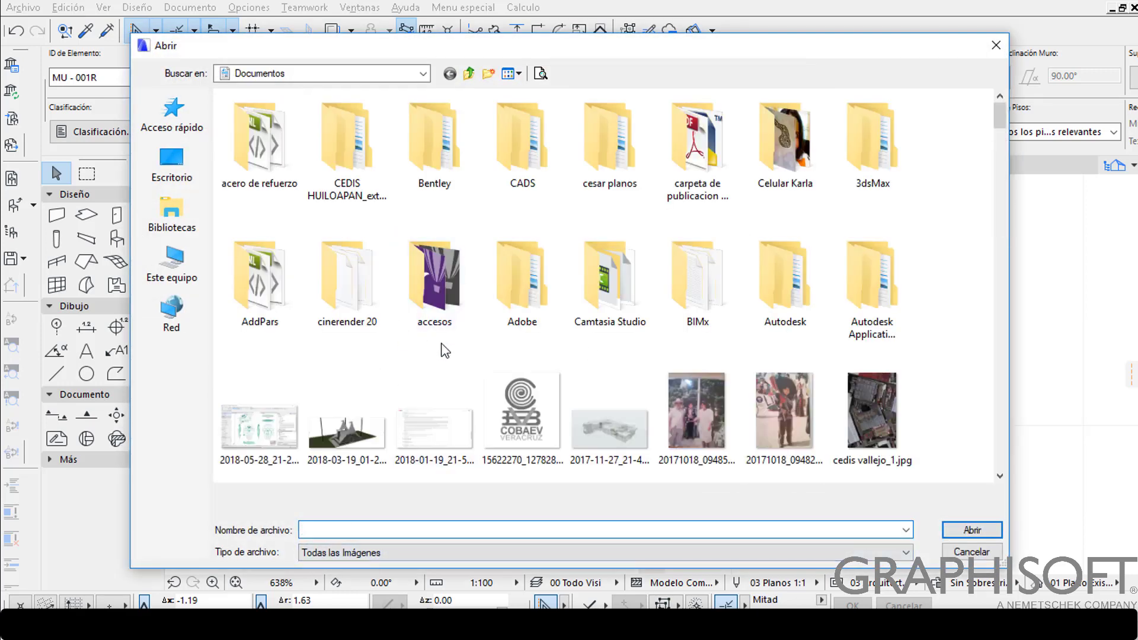
scroll(444, 351, "down", 6)
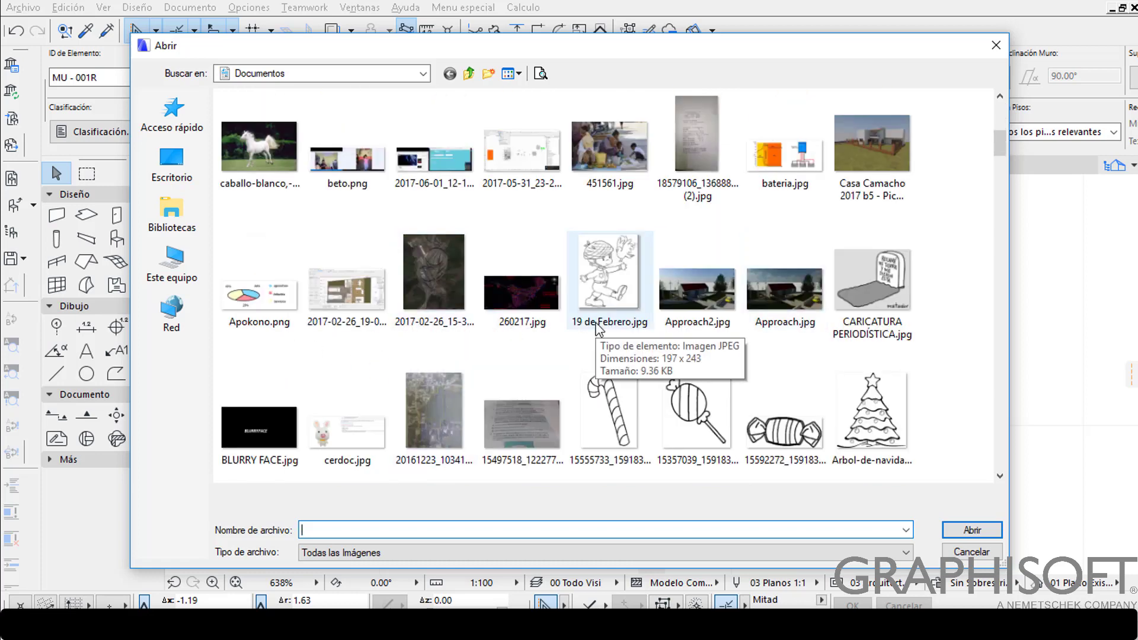
scroll(596, 326, "down", 5)
scroll(501, 305, "down", 6)
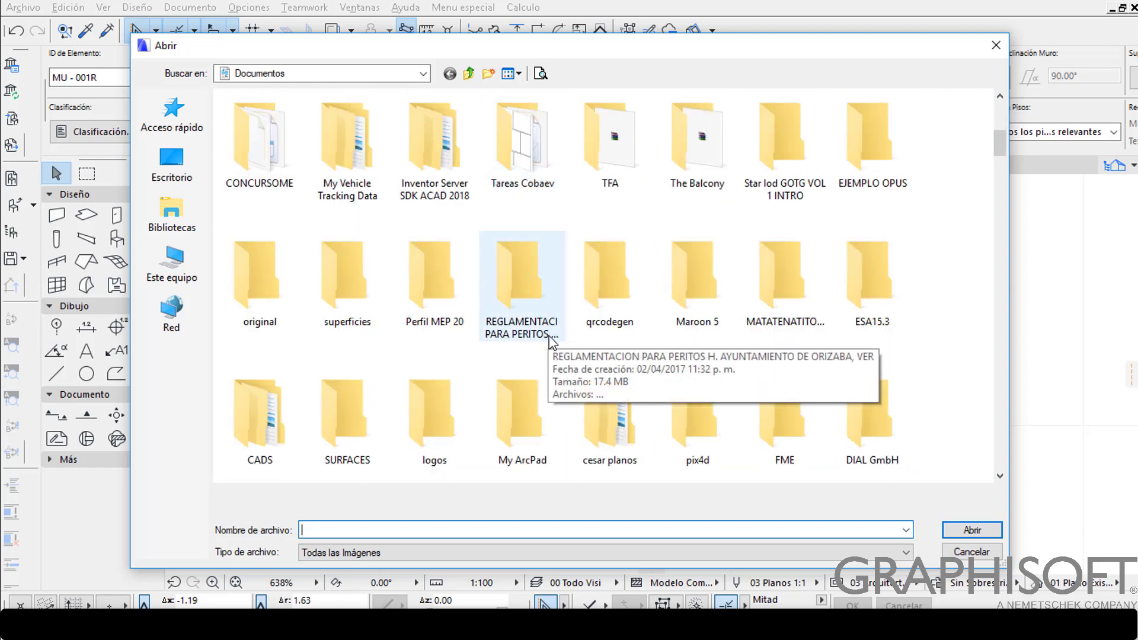
left_click(172, 163)
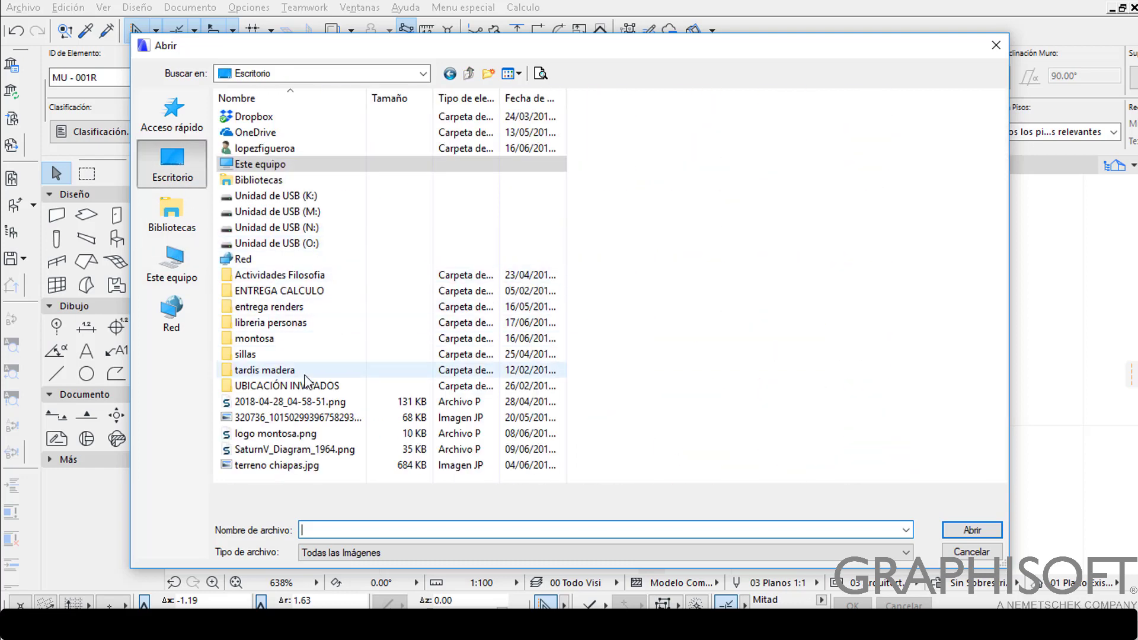
double_click(291, 453)
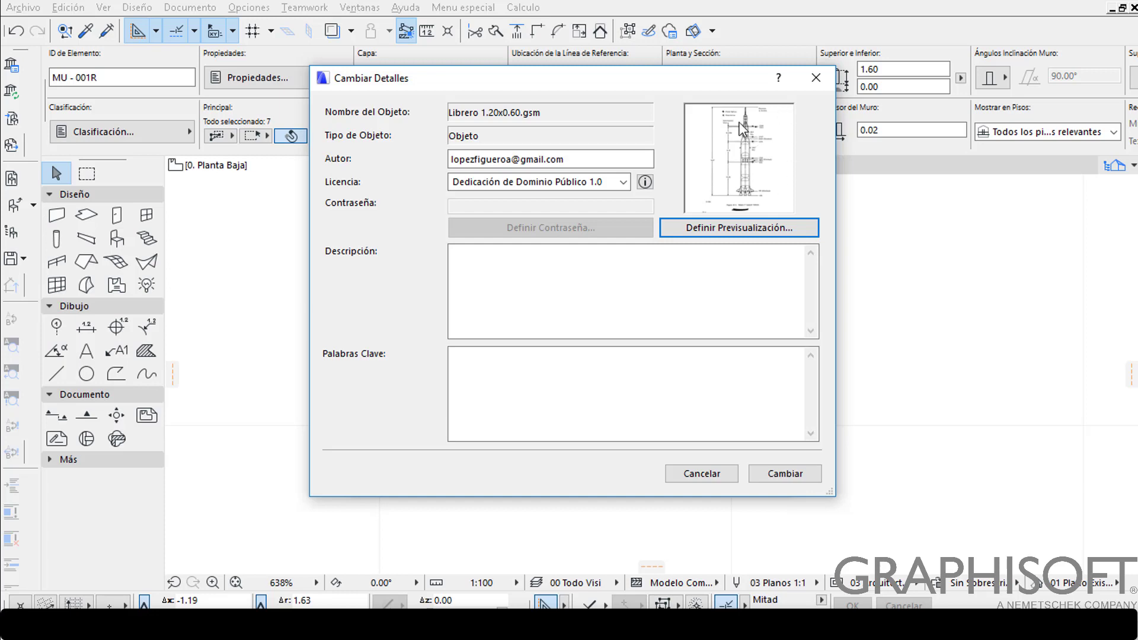
Enter description 'librero' and keywords 'librero, libros', then apply and close the object dialogs.
left_click(588, 282)
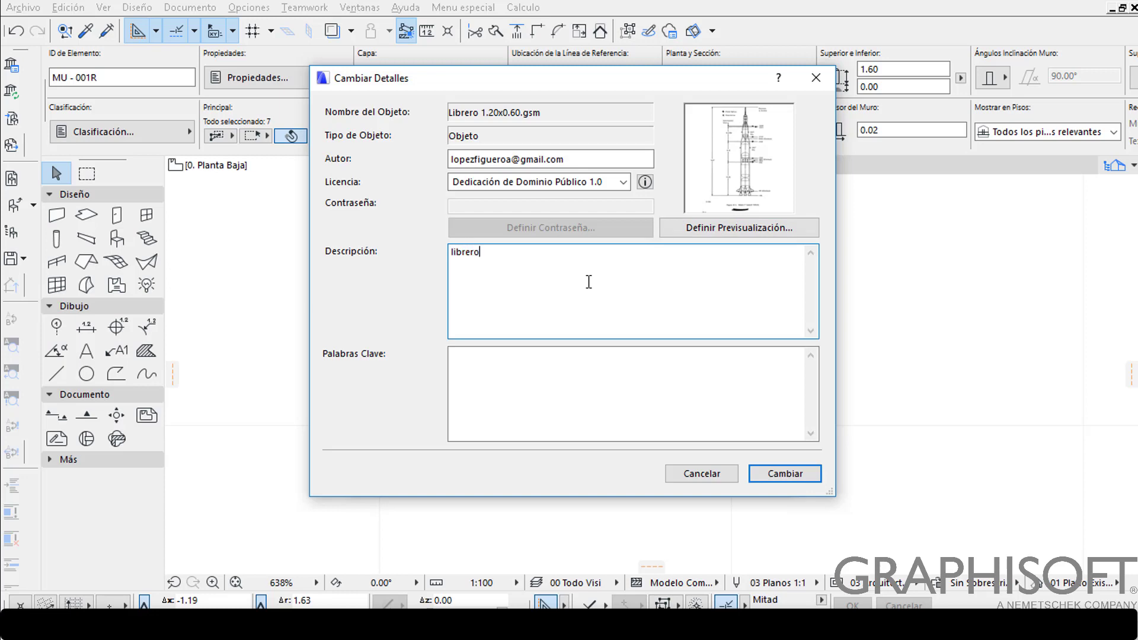
left_click(575, 379)
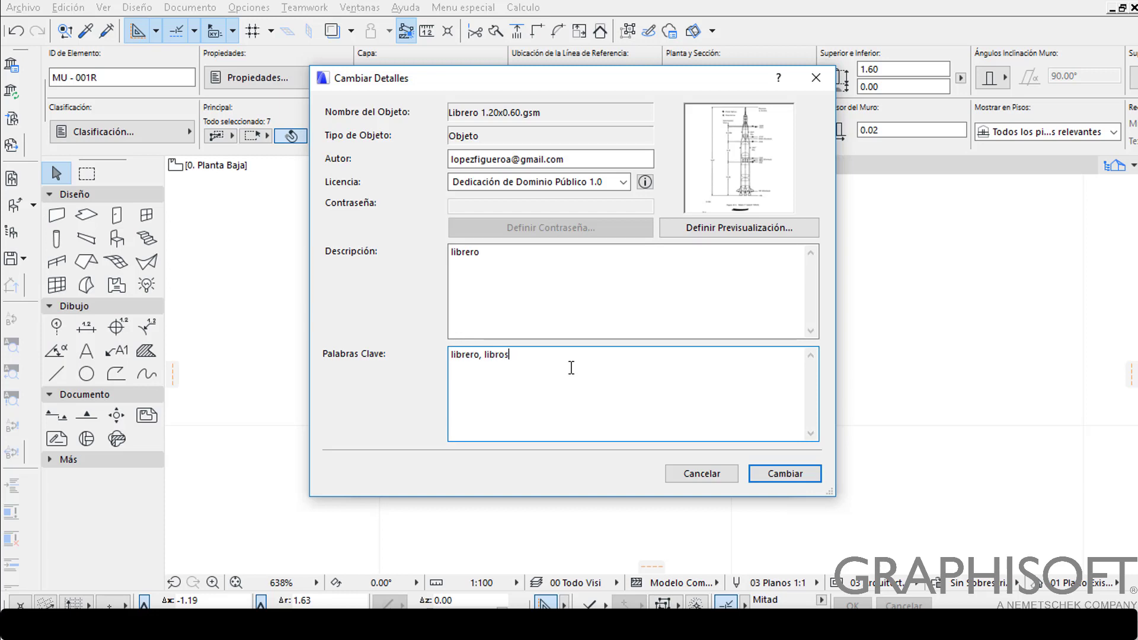
left_click(785, 473)
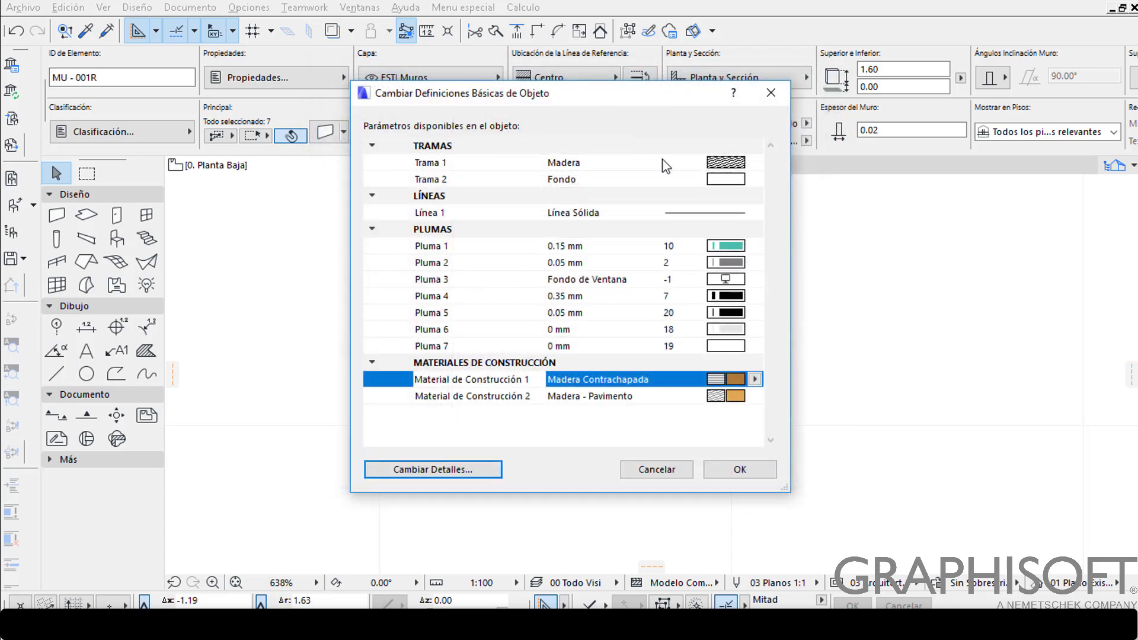
left_click(738, 471)
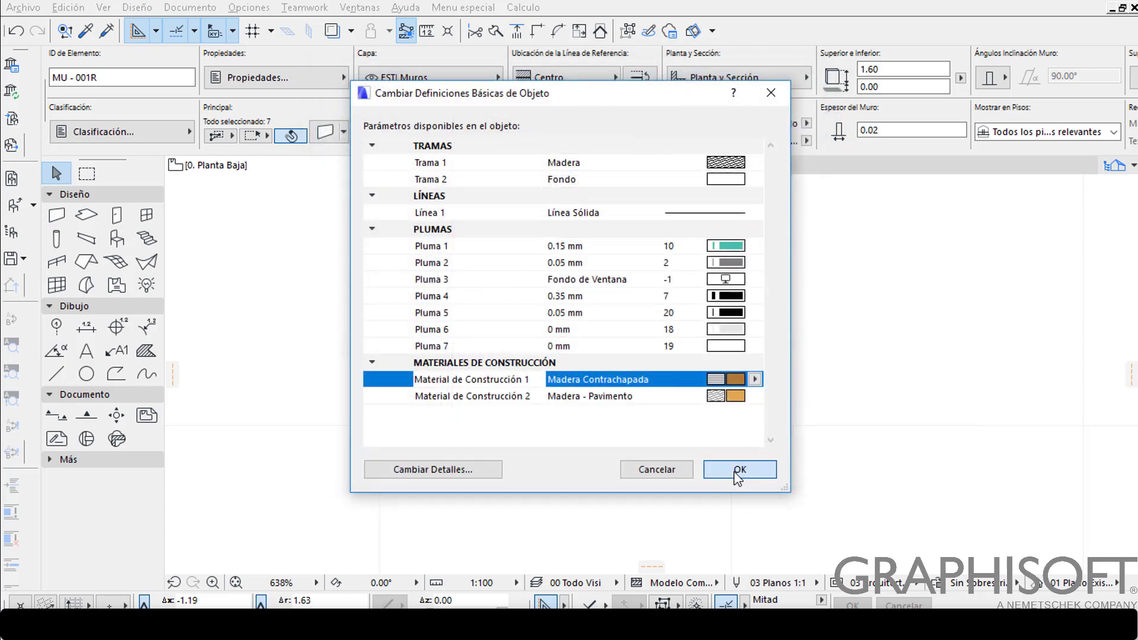
Place a Librero 1.20x0.60 object in the plan above the original shelving rectangle.
left_click(664, 503)
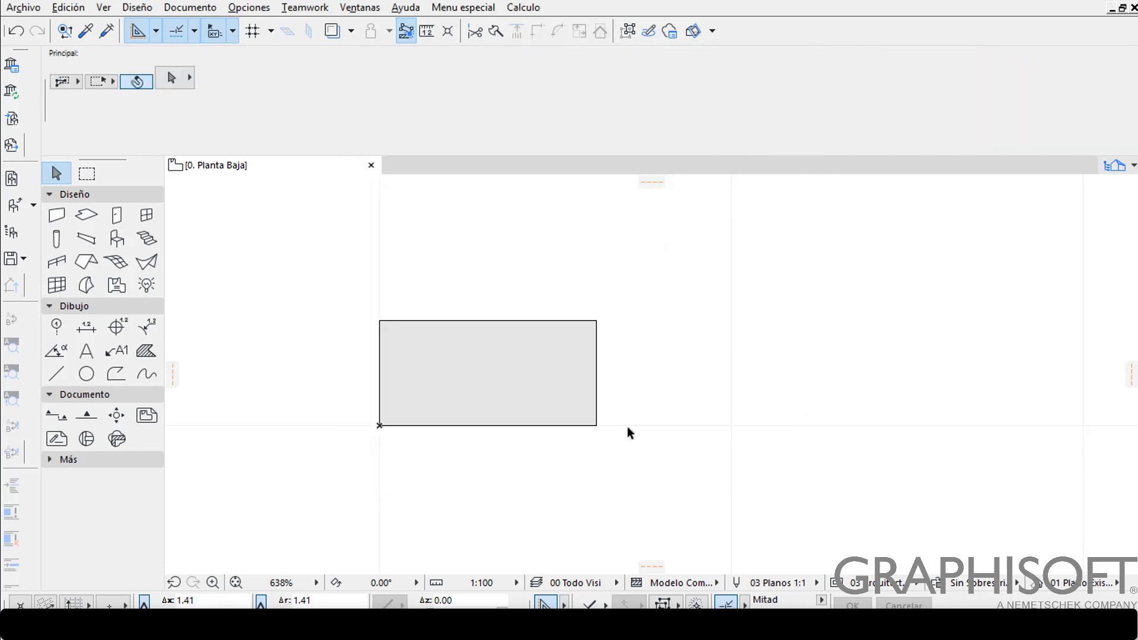
middle_click_drag(619, 428, 578, 452)
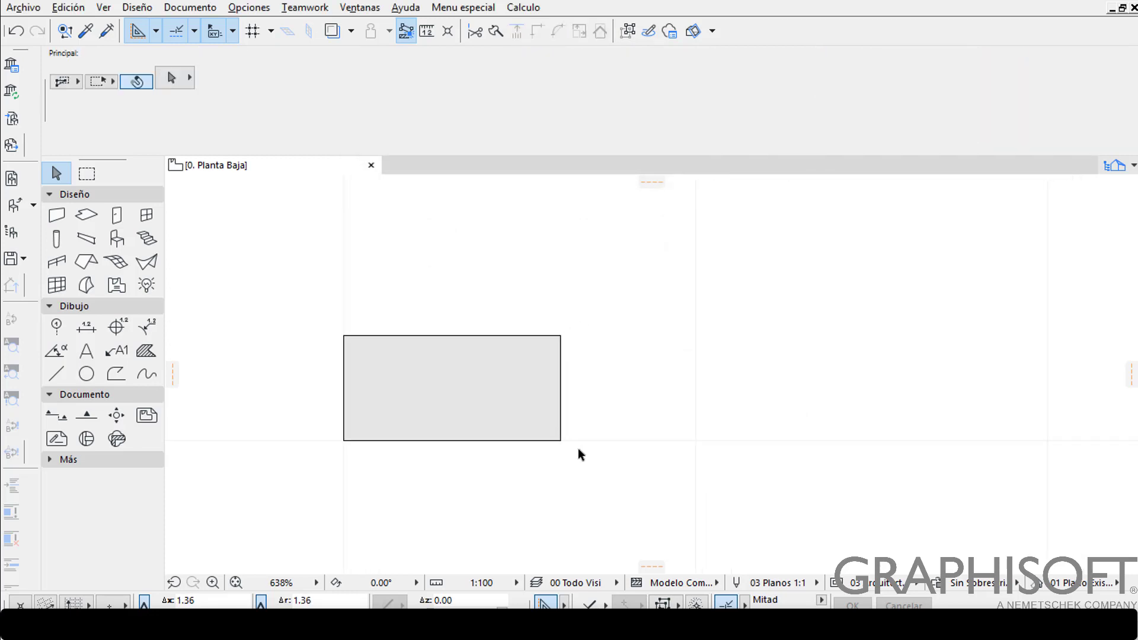
left_click(116, 240)
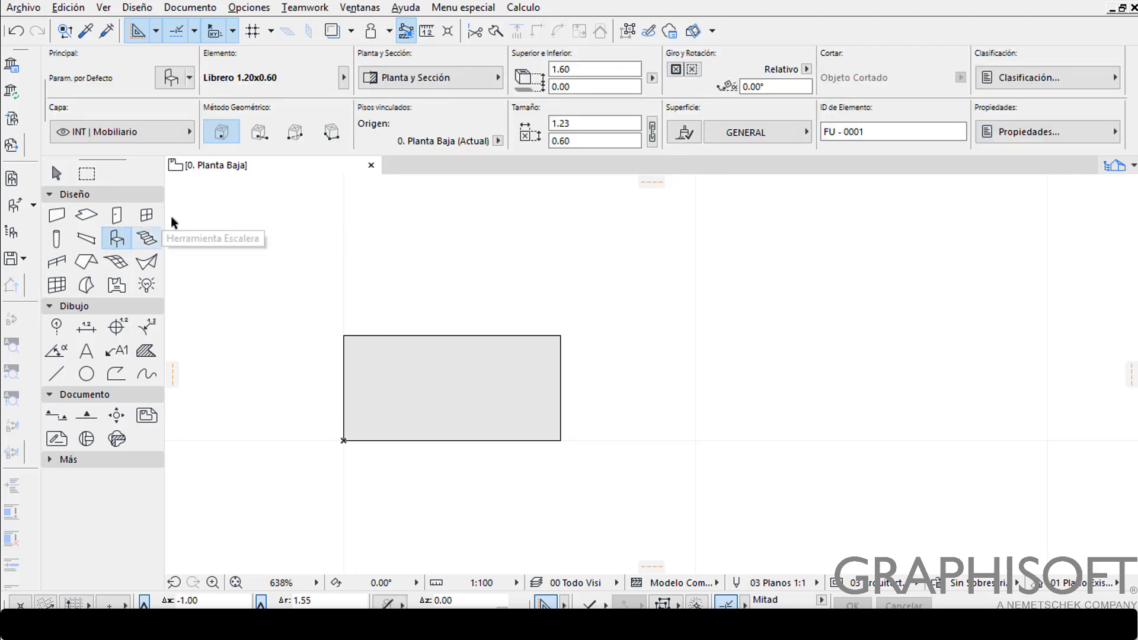
middle_click_drag(332, 238, 291, 265)
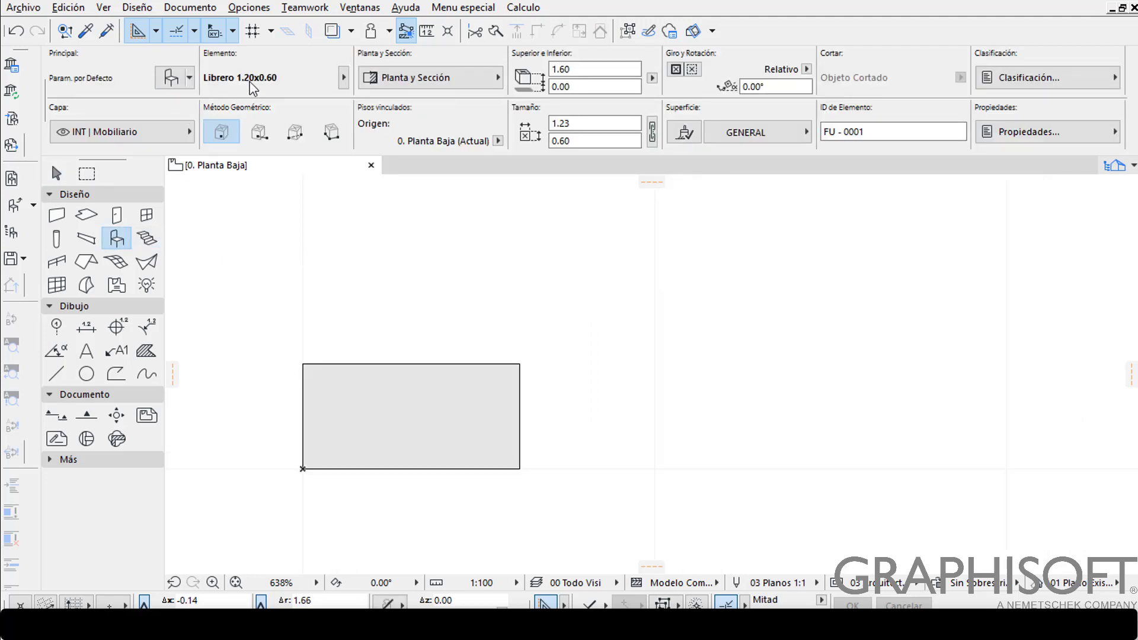
middle_click_drag(487, 322, 490, 401)
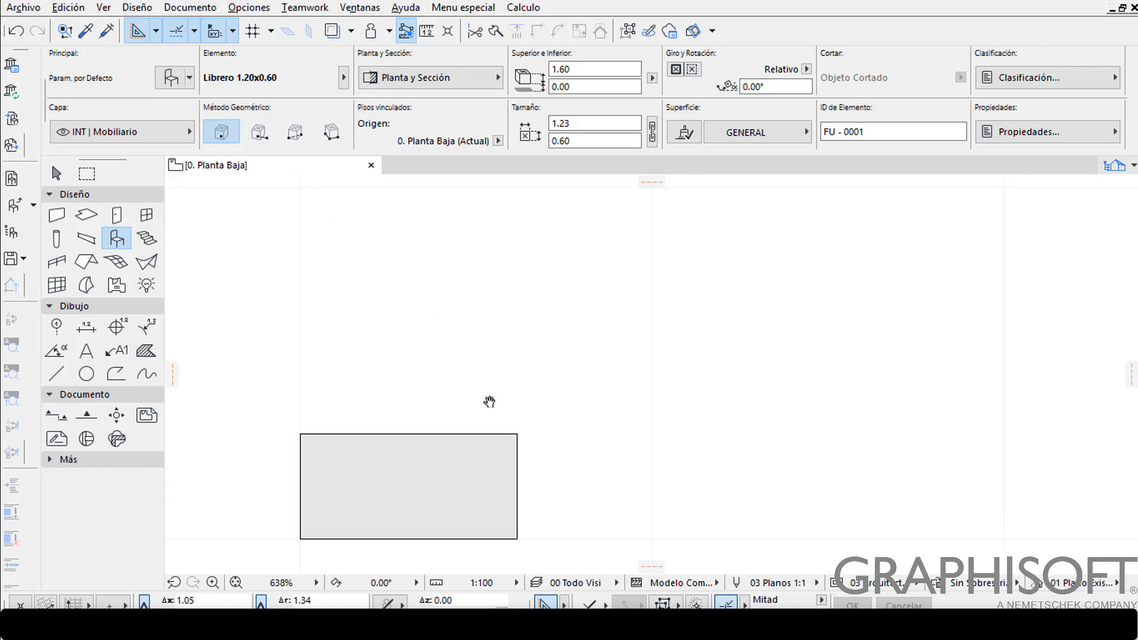
scroll(386, 286, "down", 2)
left_click(363, 268)
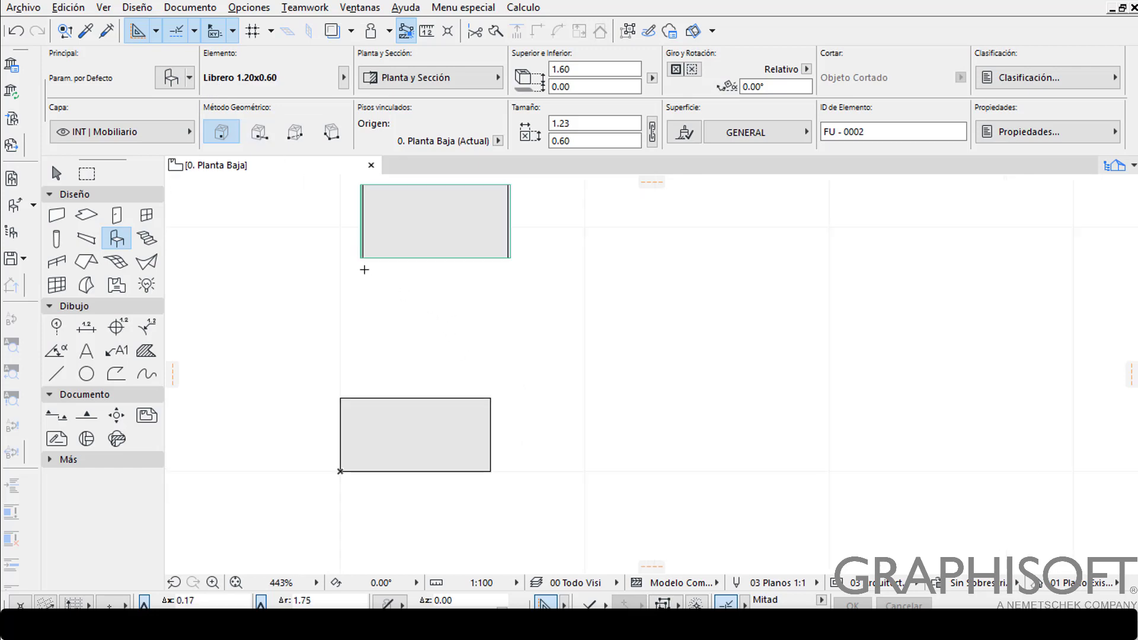
middle_click_drag(399, 338, 368, 418)
scroll(433, 313, "up", 3)
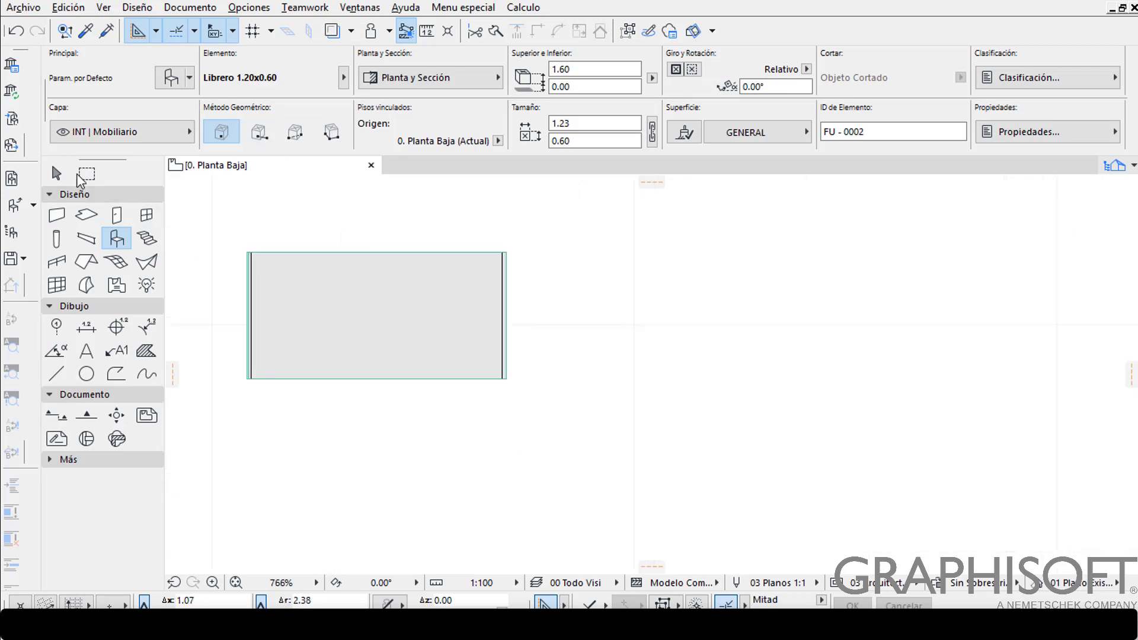
Switch to the Arrow tool and select the placed Librero object, ID FU - 0001.
left_click(57, 173)
scroll(451, 299, "up", 2)
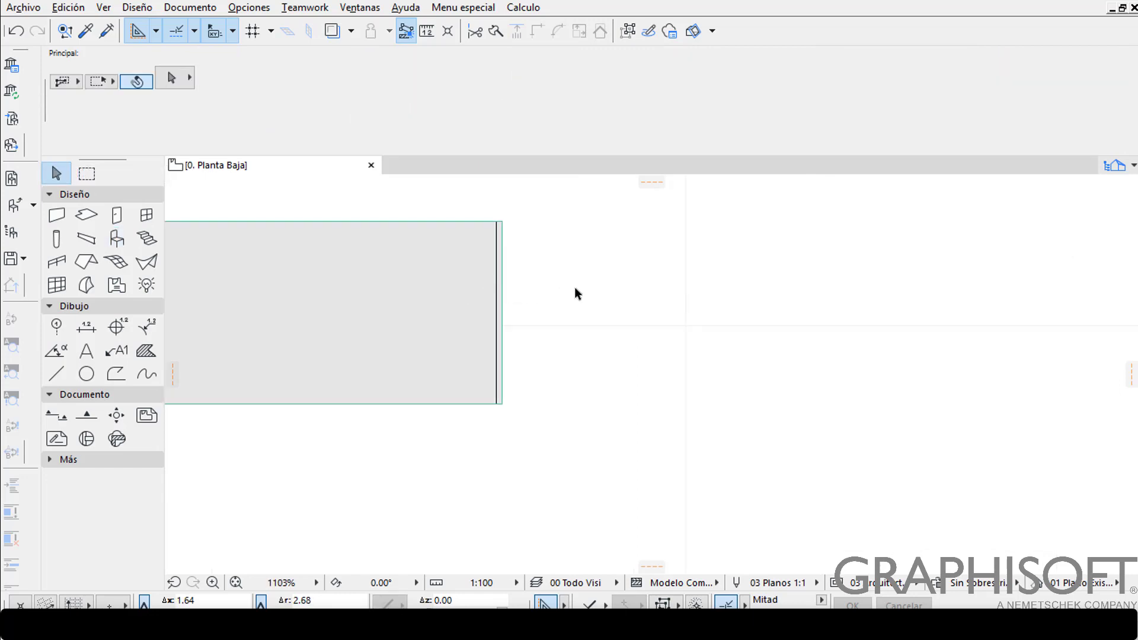
middle_click_drag(504, 274, 628, 293)
scroll(344, 267, "up", 1)
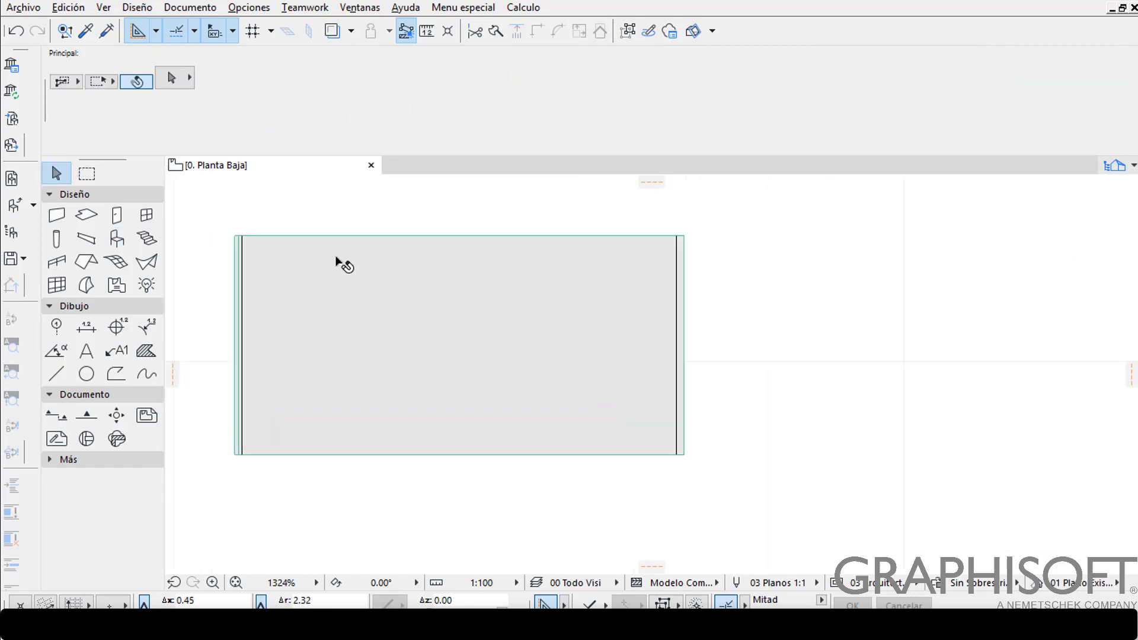
scroll(538, 355, "down", 5)
middle_click_drag(531, 562, 513, 450)
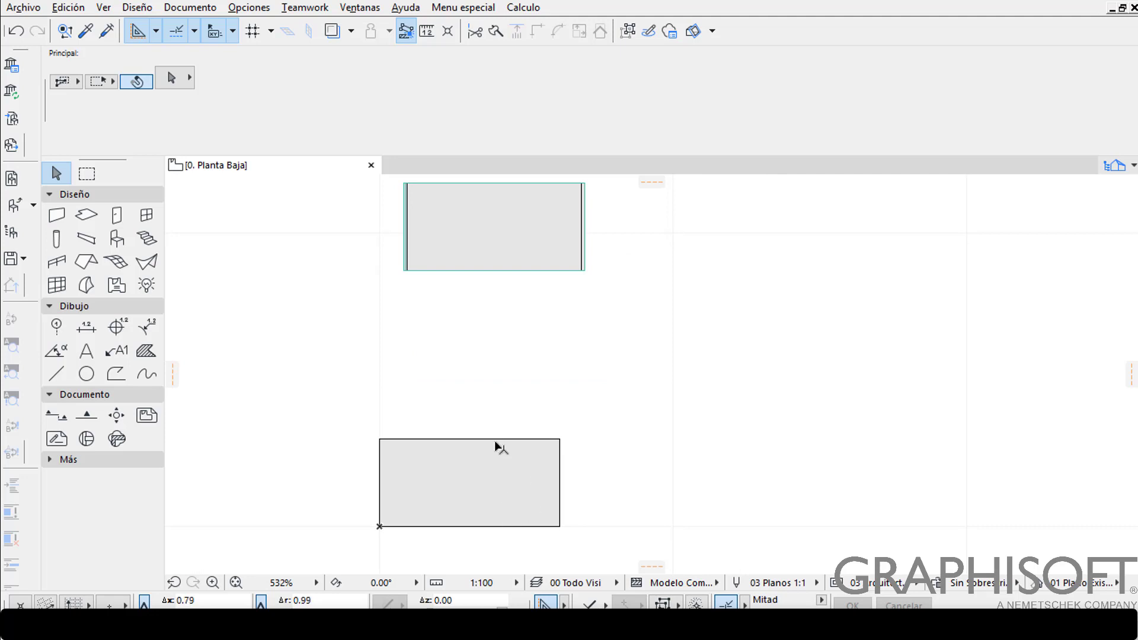
middle_click_drag(577, 258, 528, 345)
scroll(528, 355, "up", 3)
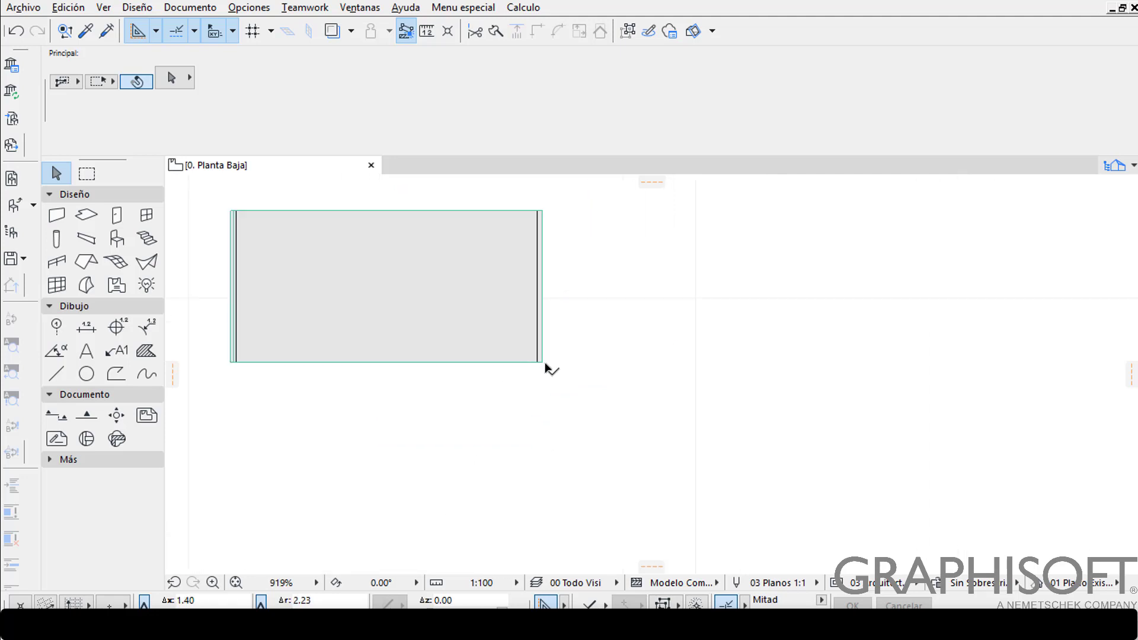
left_click(547, 367)
middle_click_drag(500, 407, 563, 457)
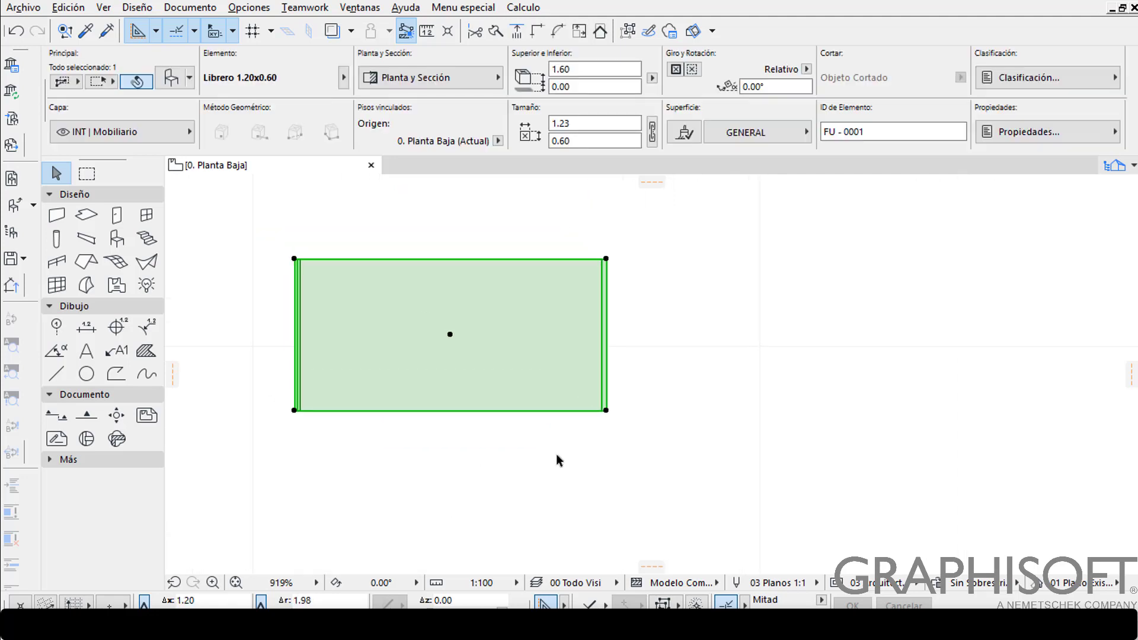
Review the selected bookshelf's custom fill, line, pen and building material settings.
left_click(171, 79)
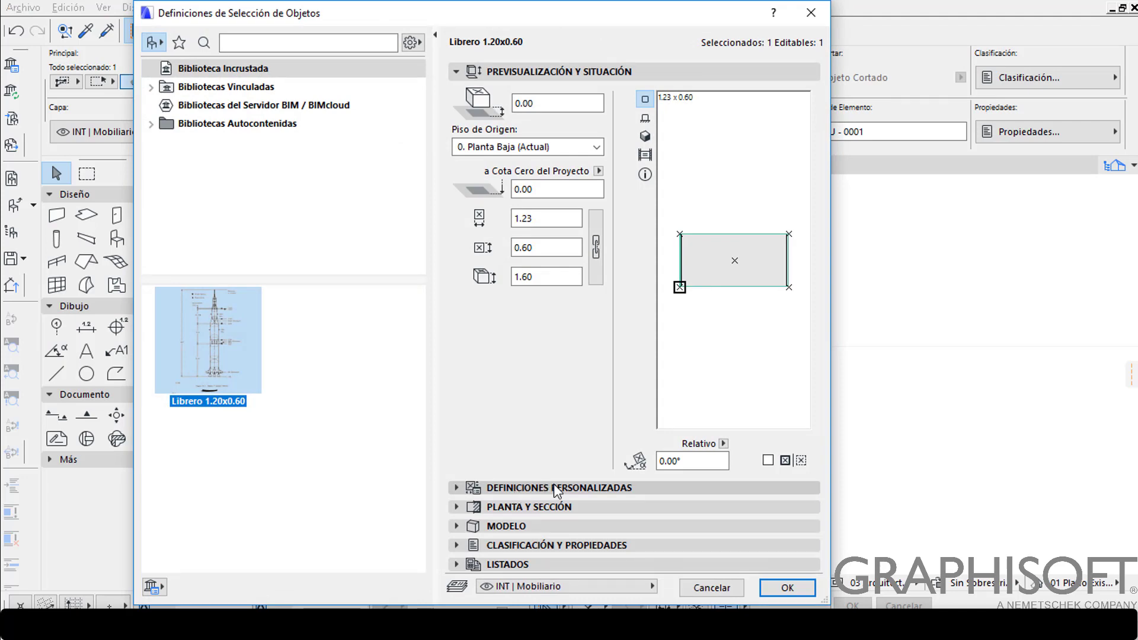
left_click(553, 487)
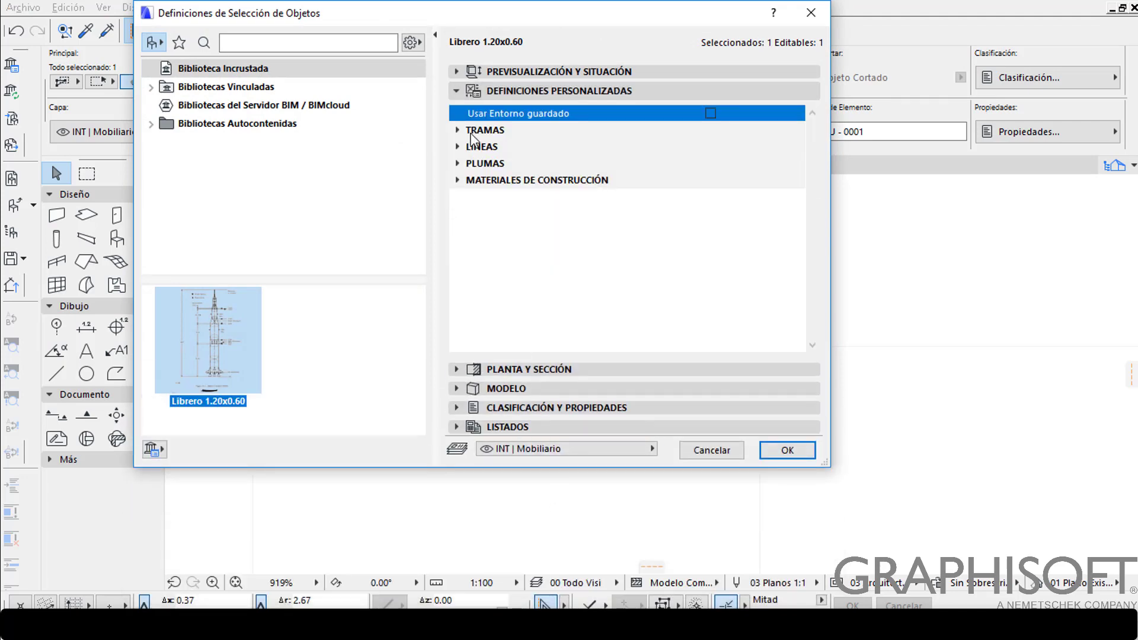
left_click(458, 130)
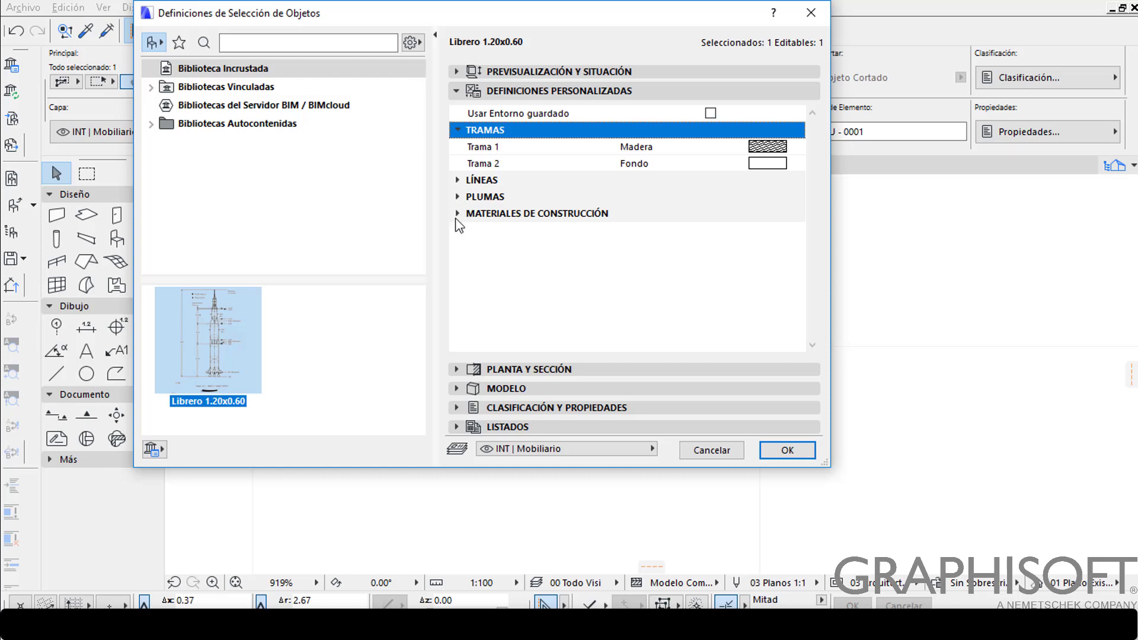
left_click(457, 213)
left_click(457, 196)
left_click(457, 179)
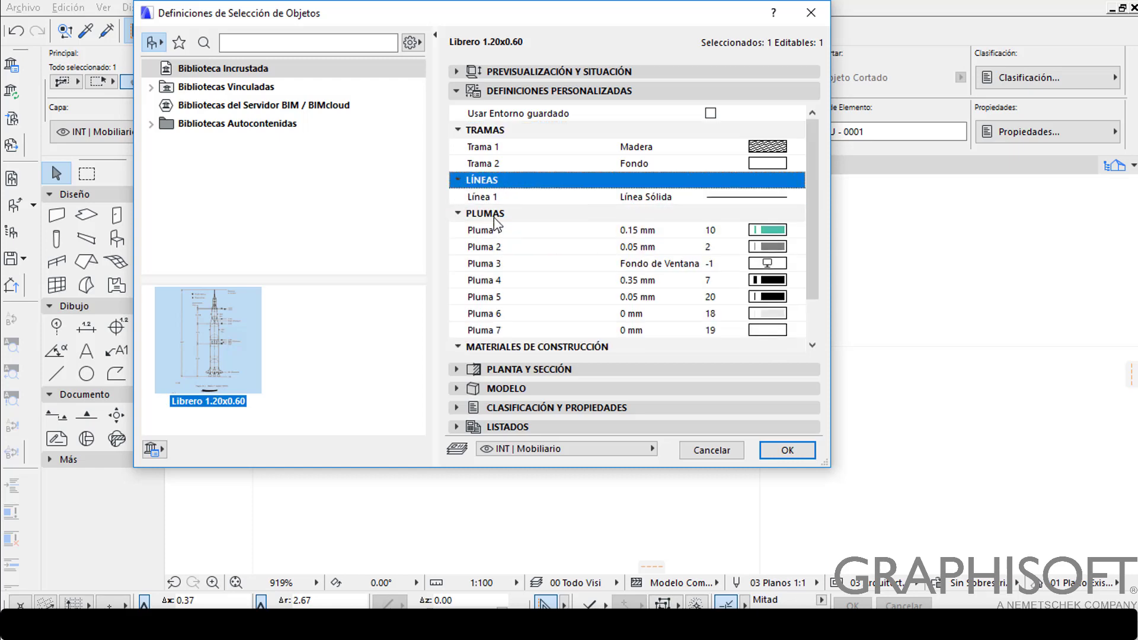
scroll(535, 243, "down", 1)
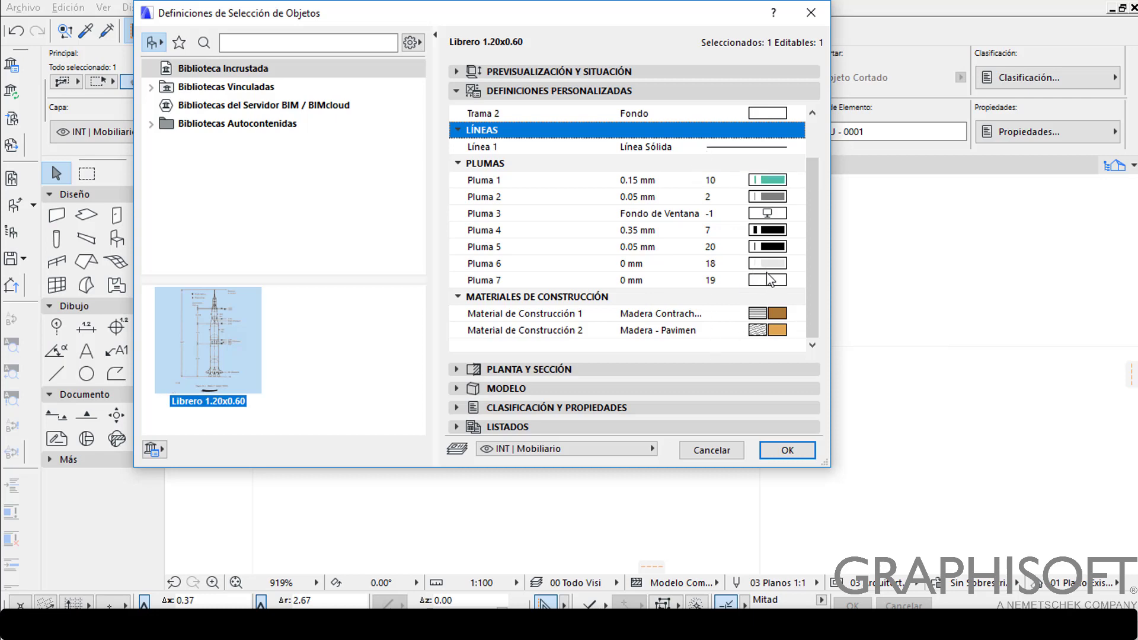
scroll(767, 306, "up", 1)
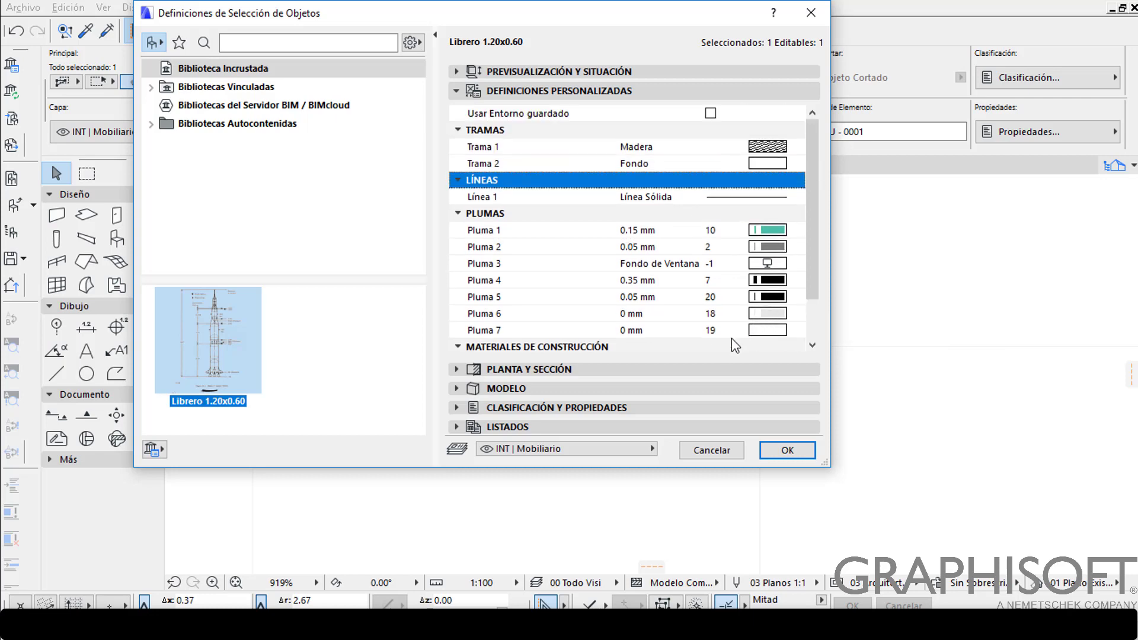
Resize the bookshelf to width 2.00, height 2.00 and depth 1.00, then apply.
left_click(580, 72)
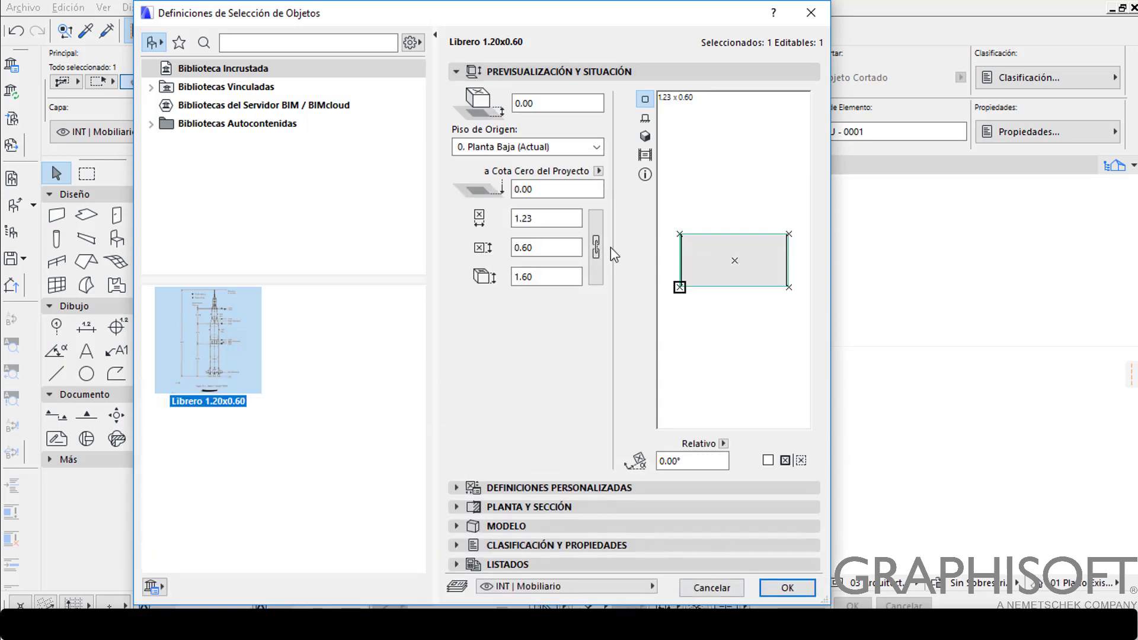
left_click(645, 136)
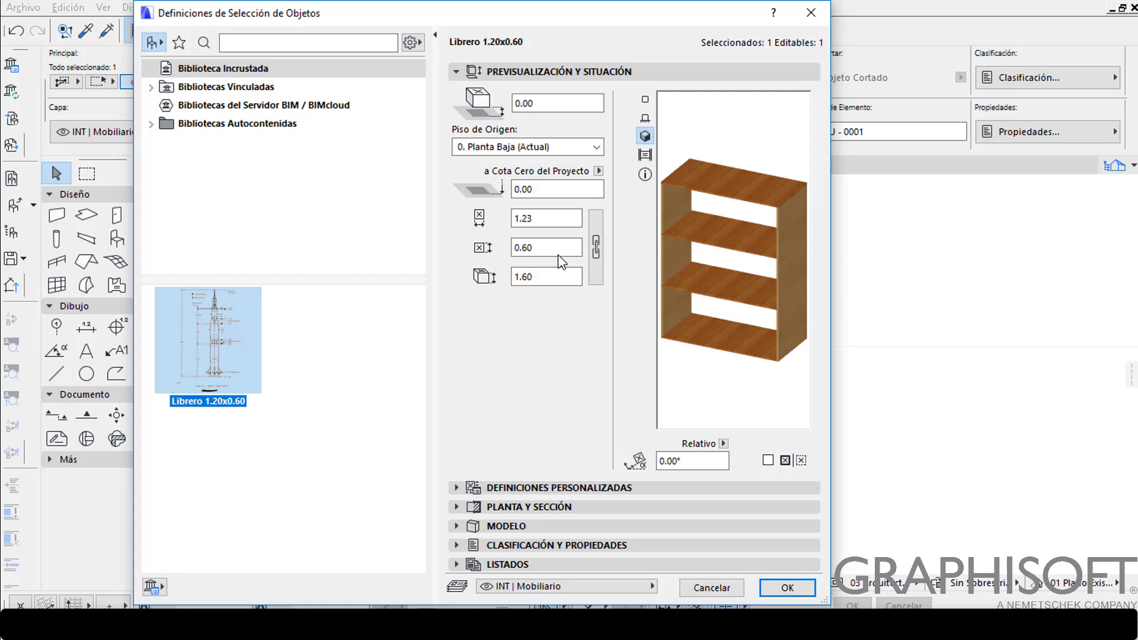
double_click(545, 218)
type("2")
left_click(566, 247)
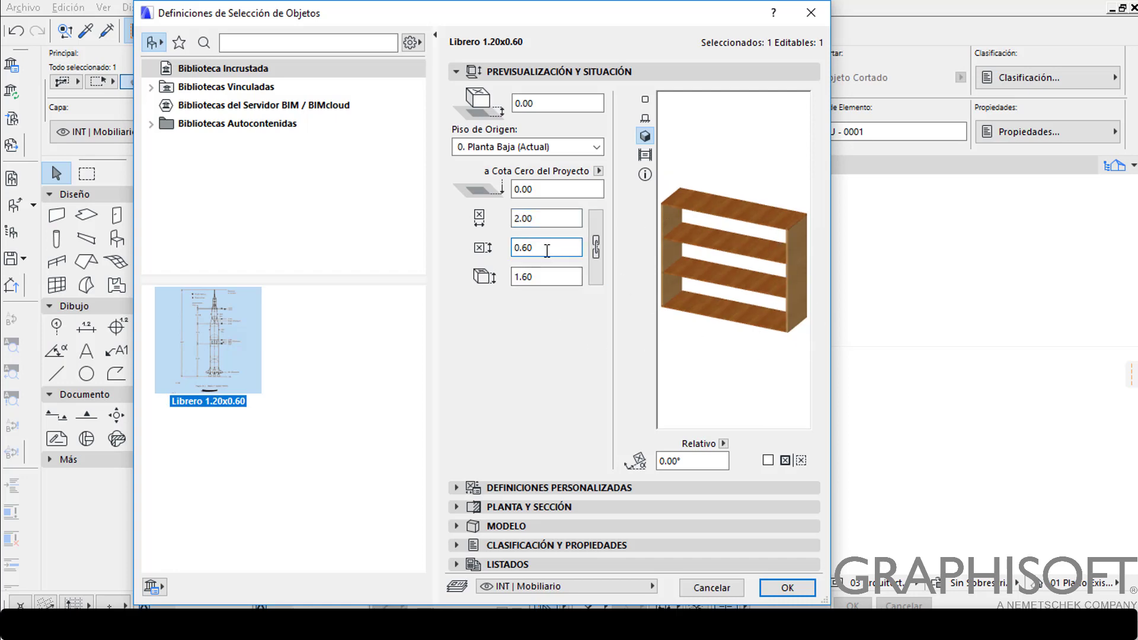
double_click(545, 277)
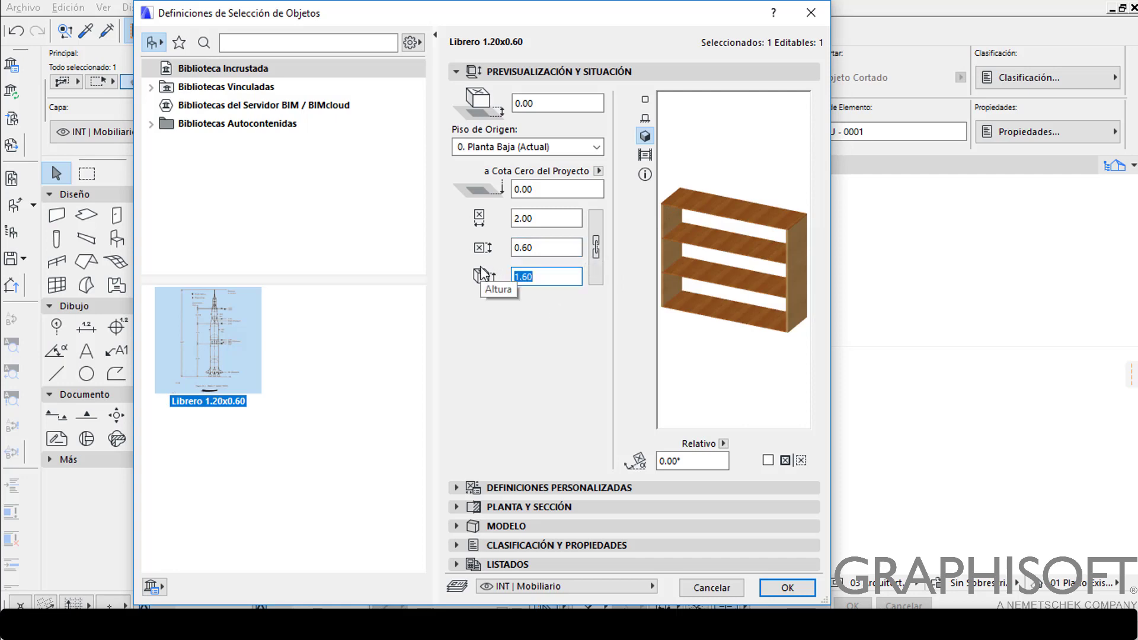
type("2")
left_click(546, 249)
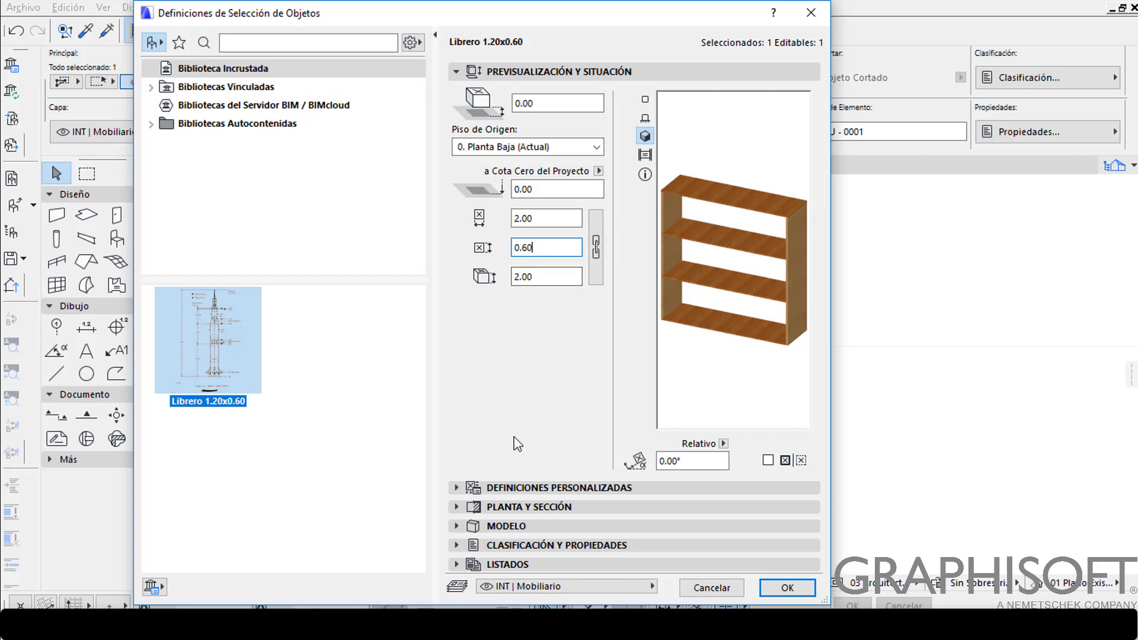
left_click_drag(542, 247, 513, 246)
type("1")
left_click(521, 218)
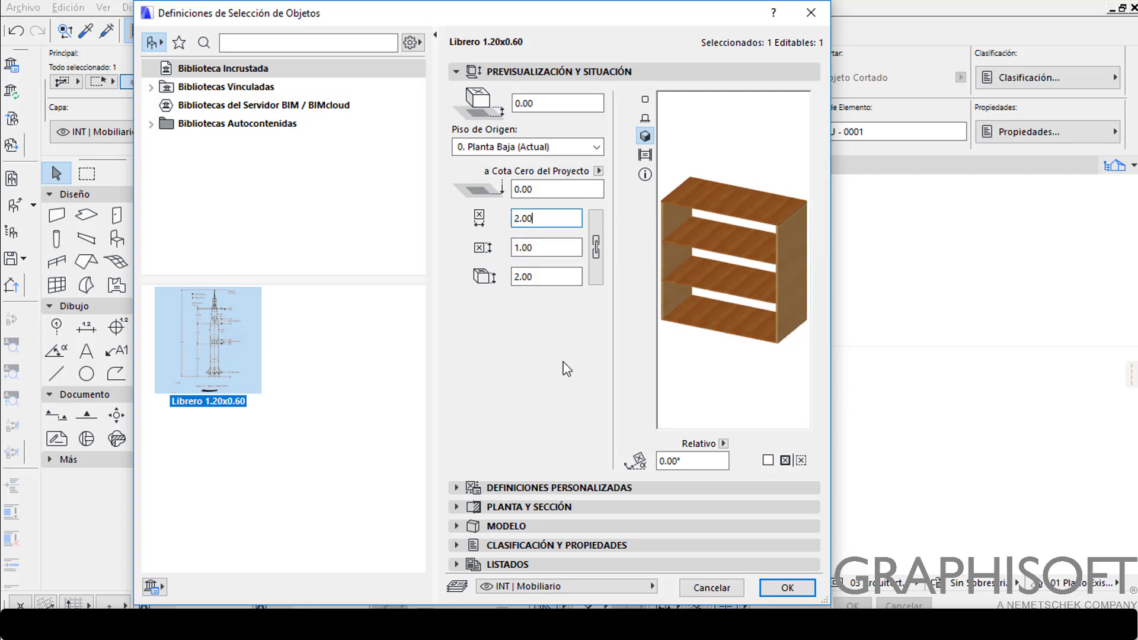
left_click(793, 587)
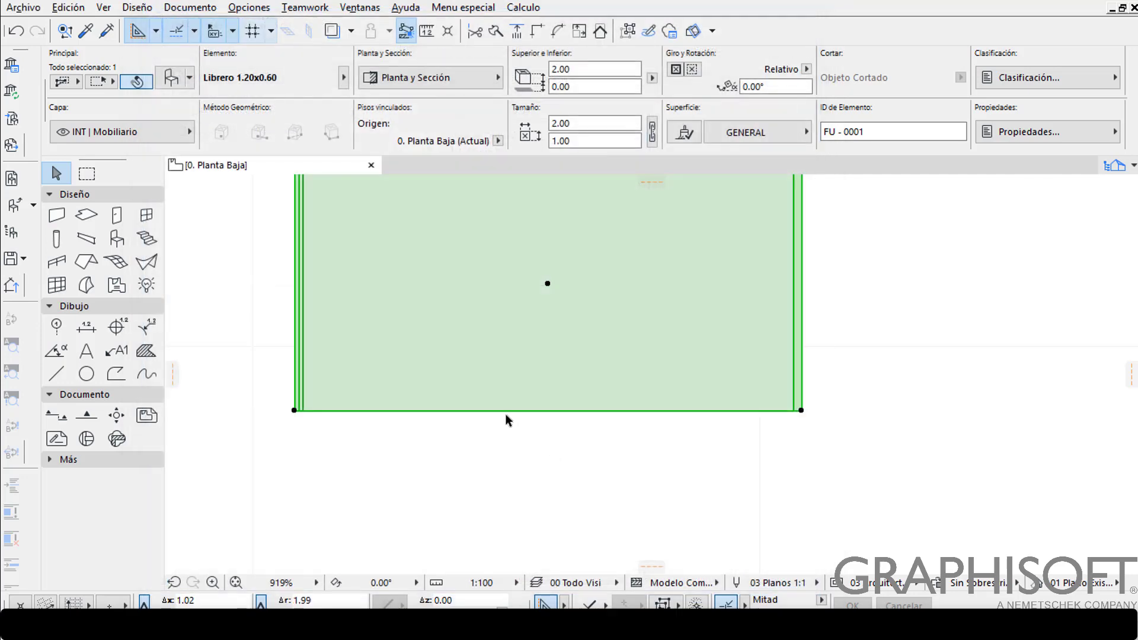
Show everything in 3D via Mostrar todo en 3D, orbit to face both bookshelves, and select the larger one.
scroll(488, 457, "down", 3)
middle_click_drag(503, 458, 361, 463)
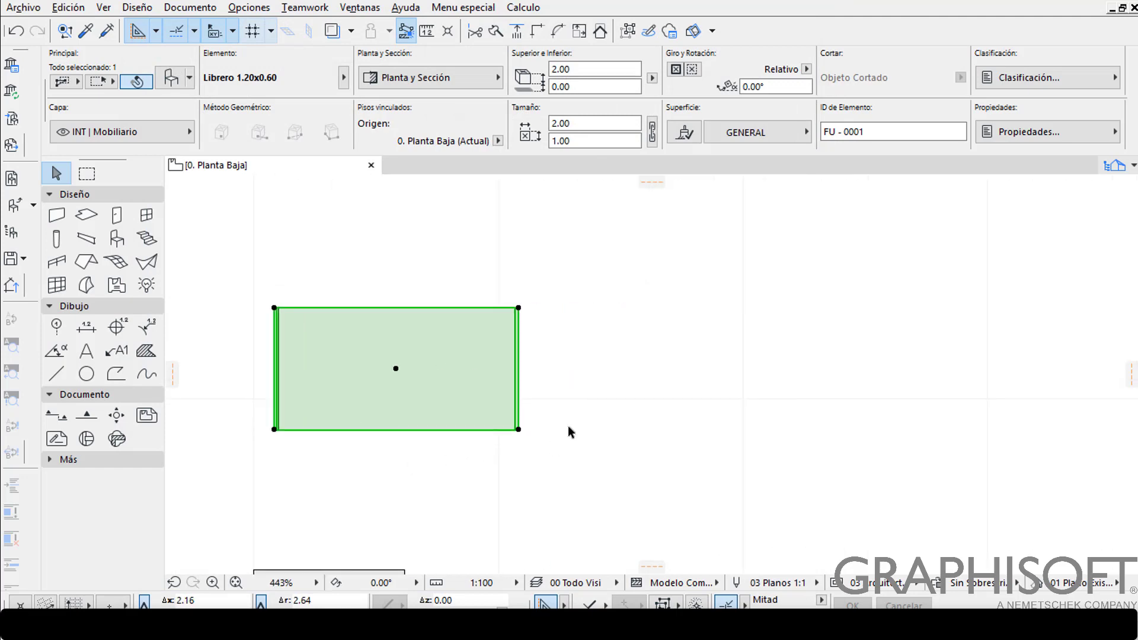
right_click(595, 359)
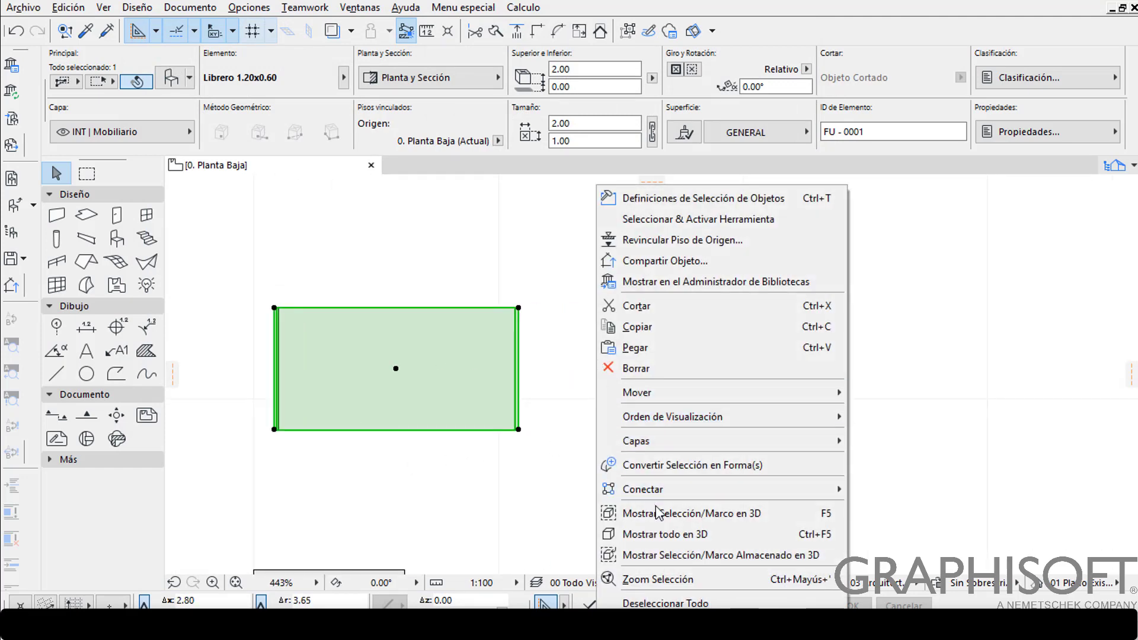
left_click(673, 536)
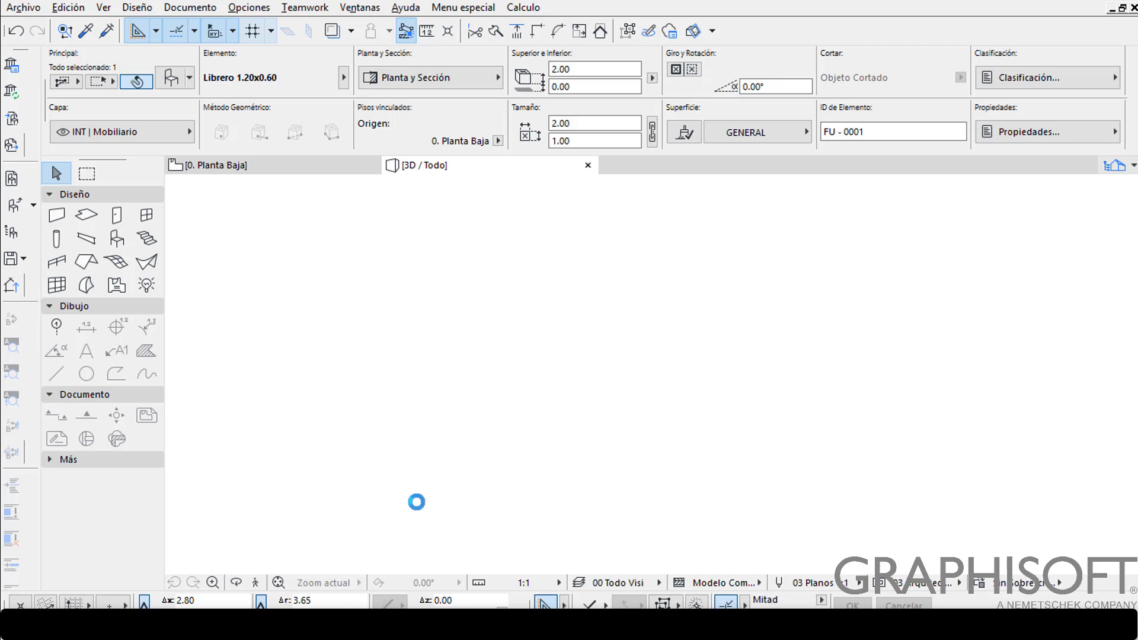
scroll(504, 385, "down", 3)
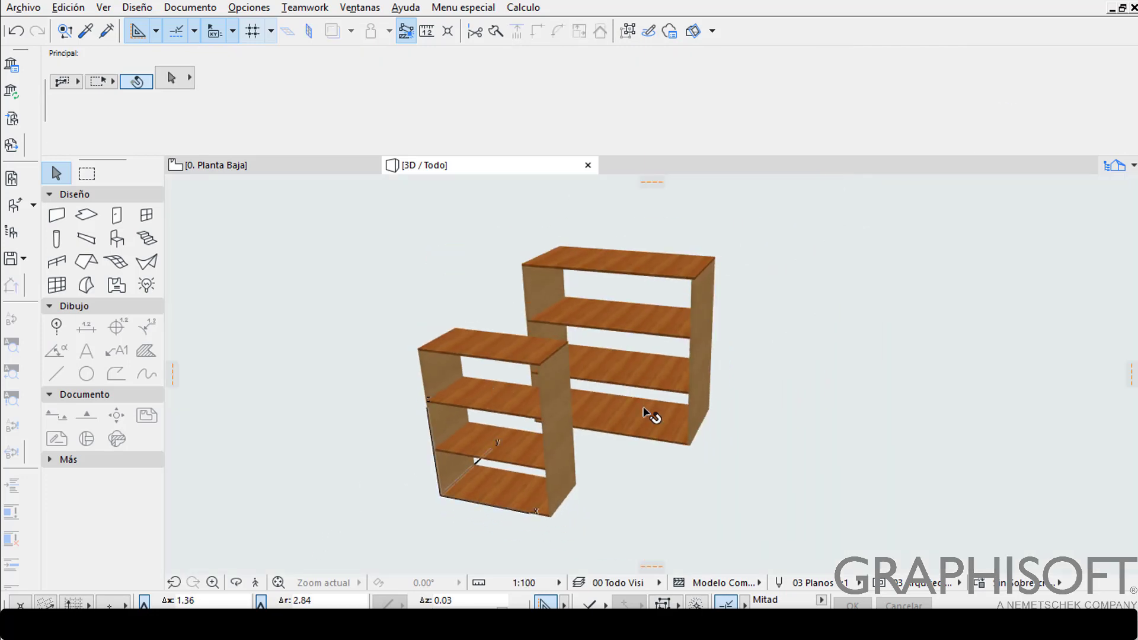
middle_click_drag(652, 414, 523, 392, "shift")
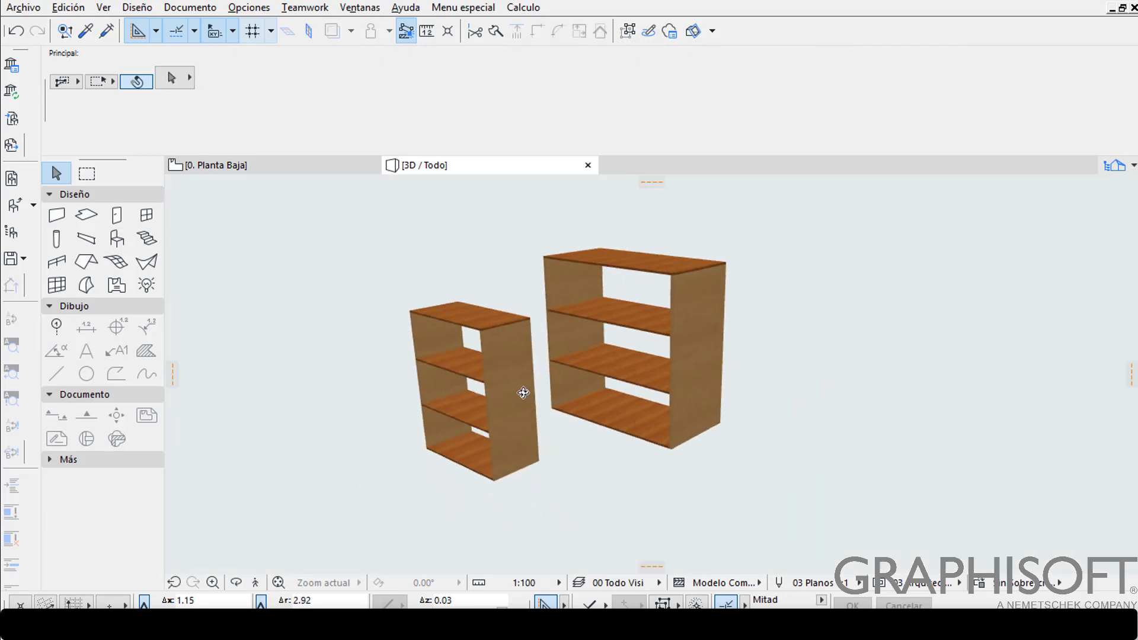
left_click(678, 266)
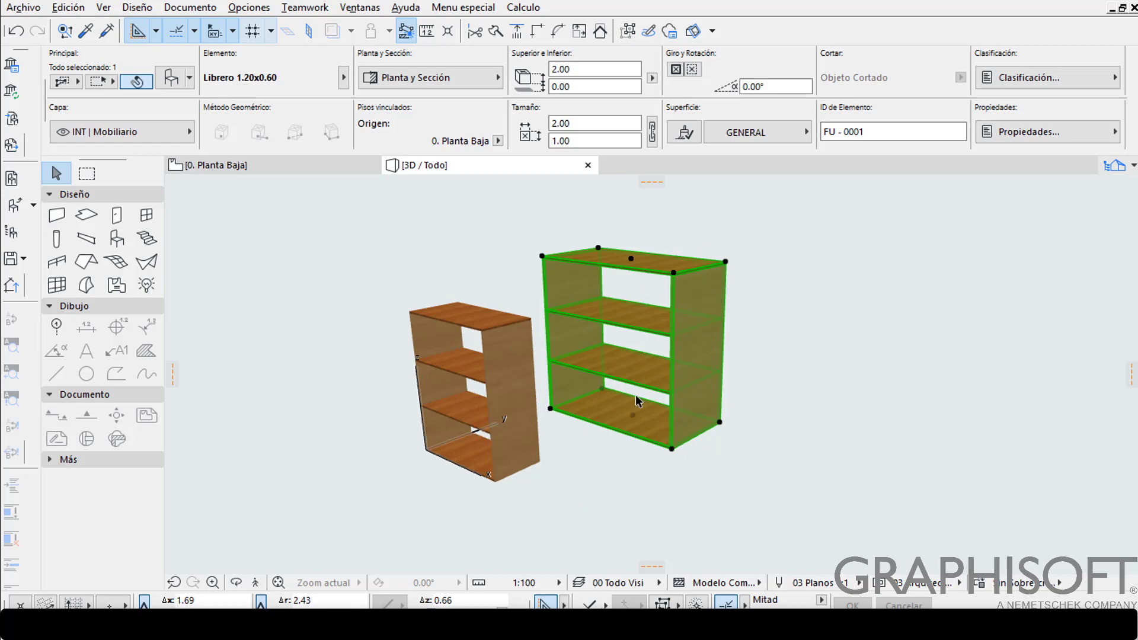
Set the larger bookshelf's Material de Construcción 1 to Ladrillo and apply it.
left_click(171, 85)
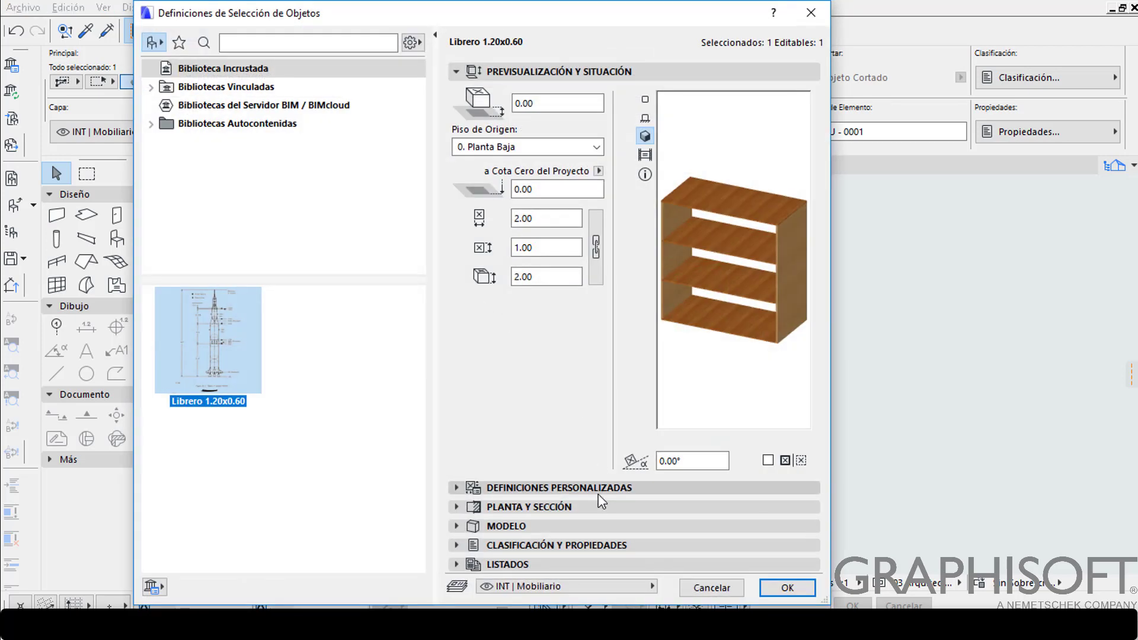
left_click(588, 484)
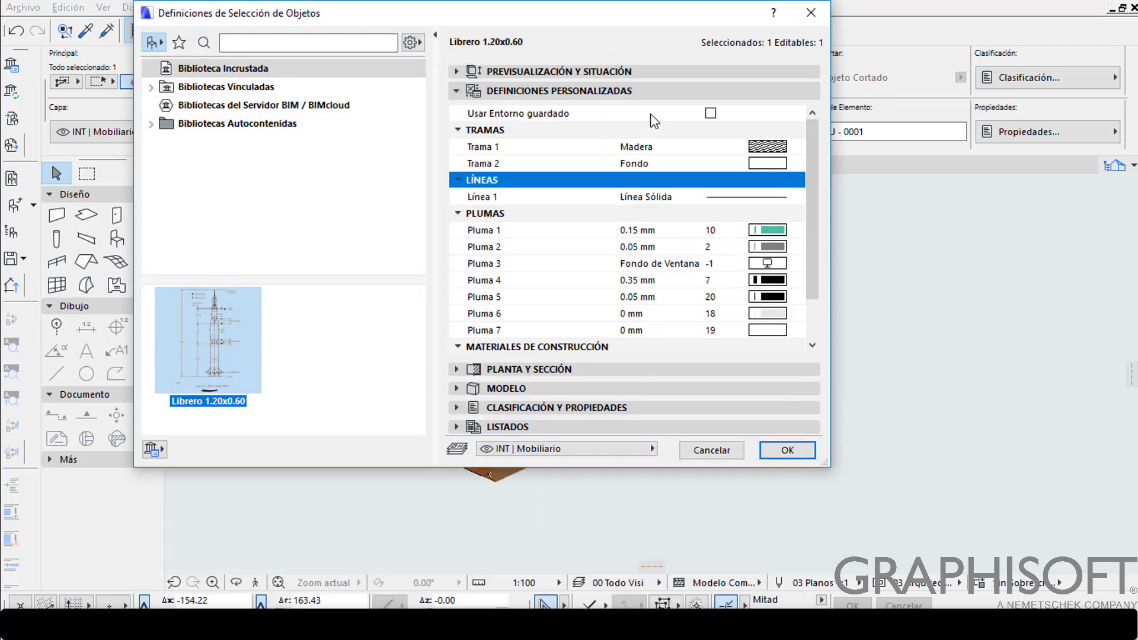
scroll(815, 247, "down", 1)
left_click(797, 313)
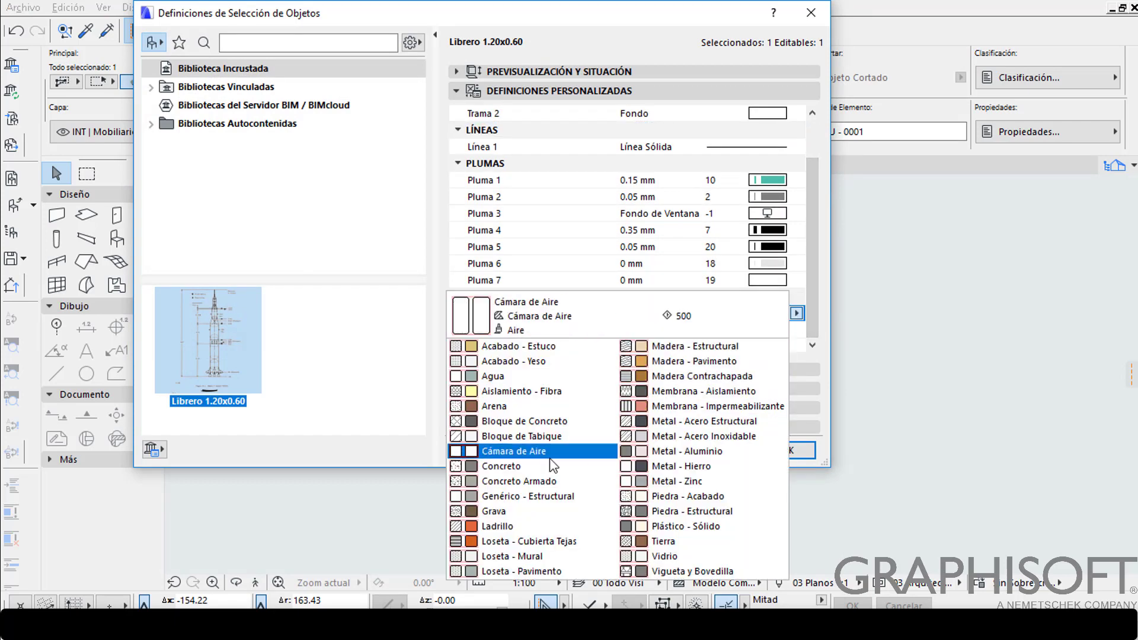
left_click(517, 526)
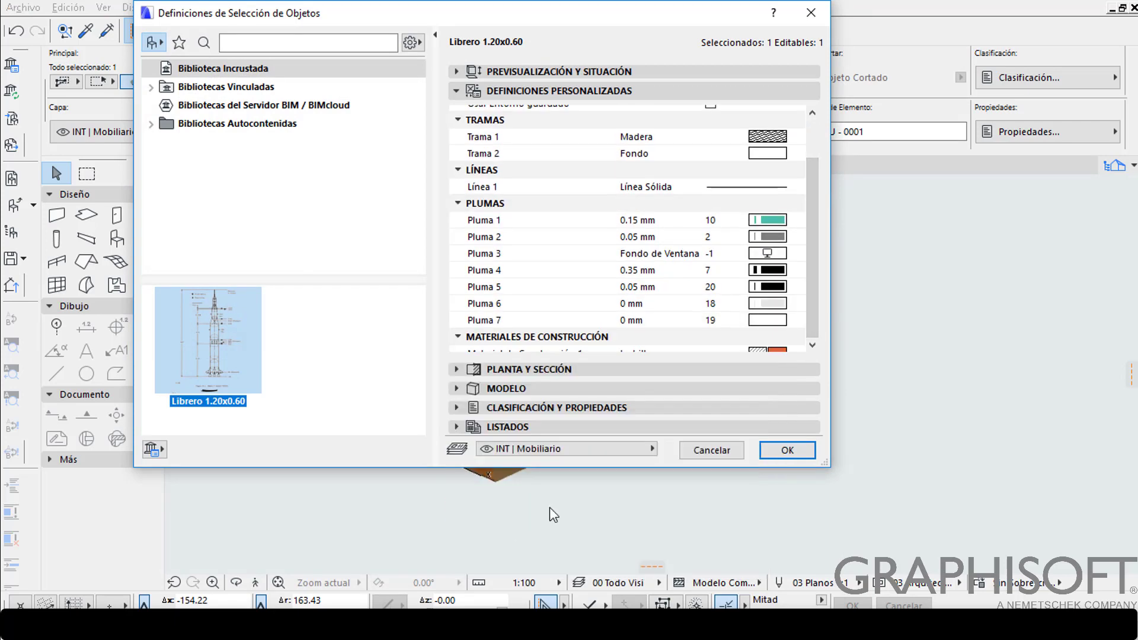
left_click(782, 452)
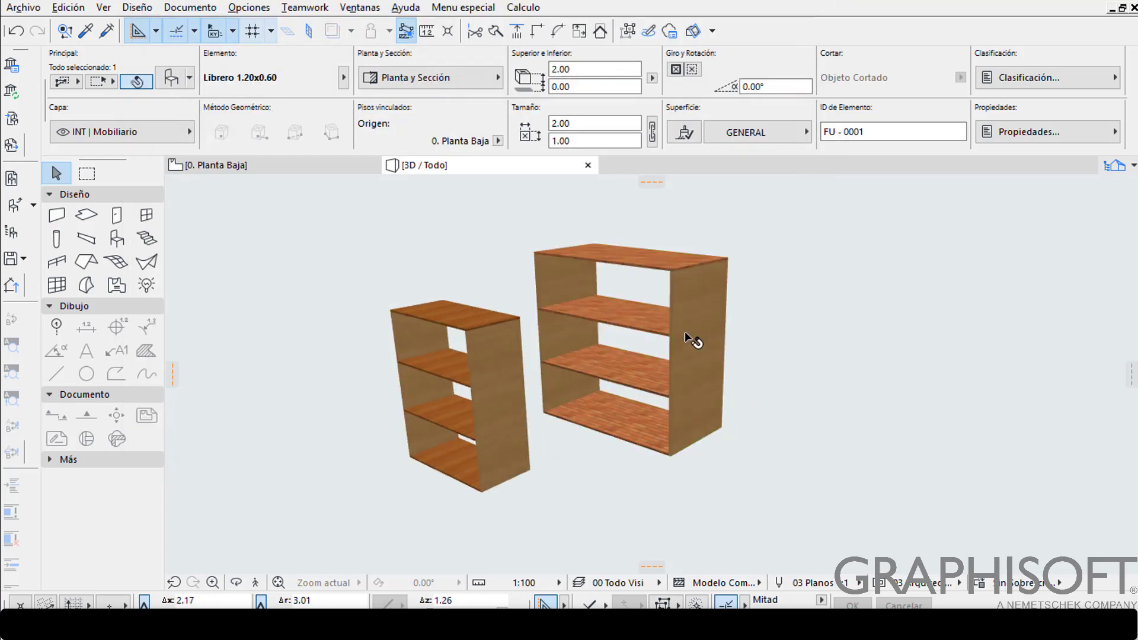
scroll(650, 424, "up", 5)
left_click(626, 494)
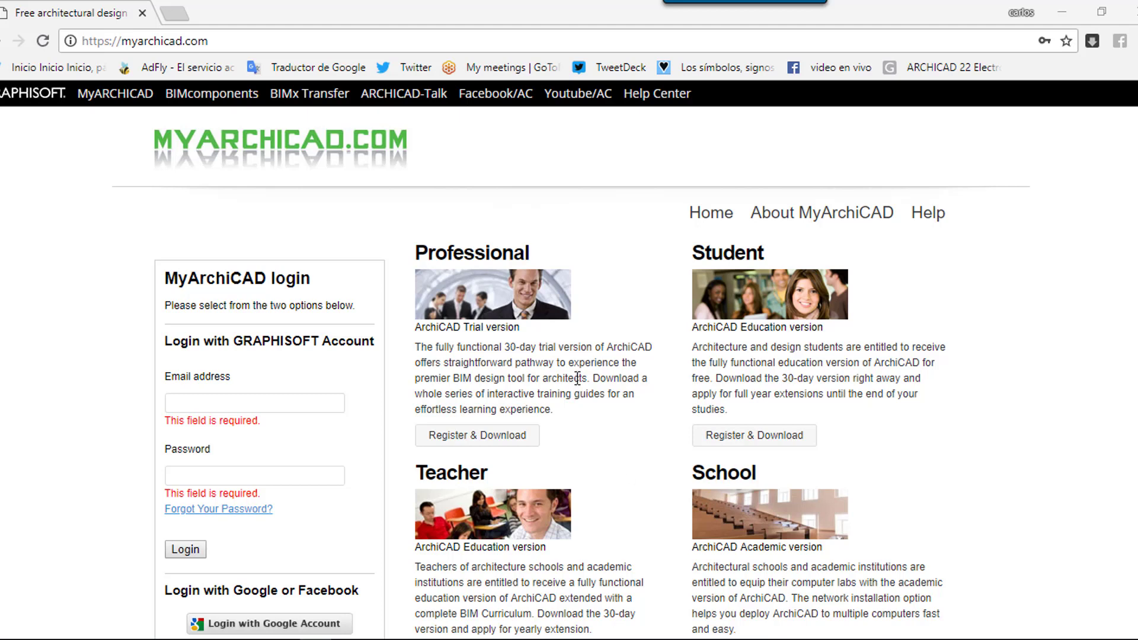
scroll(577, 378, "down", 2)
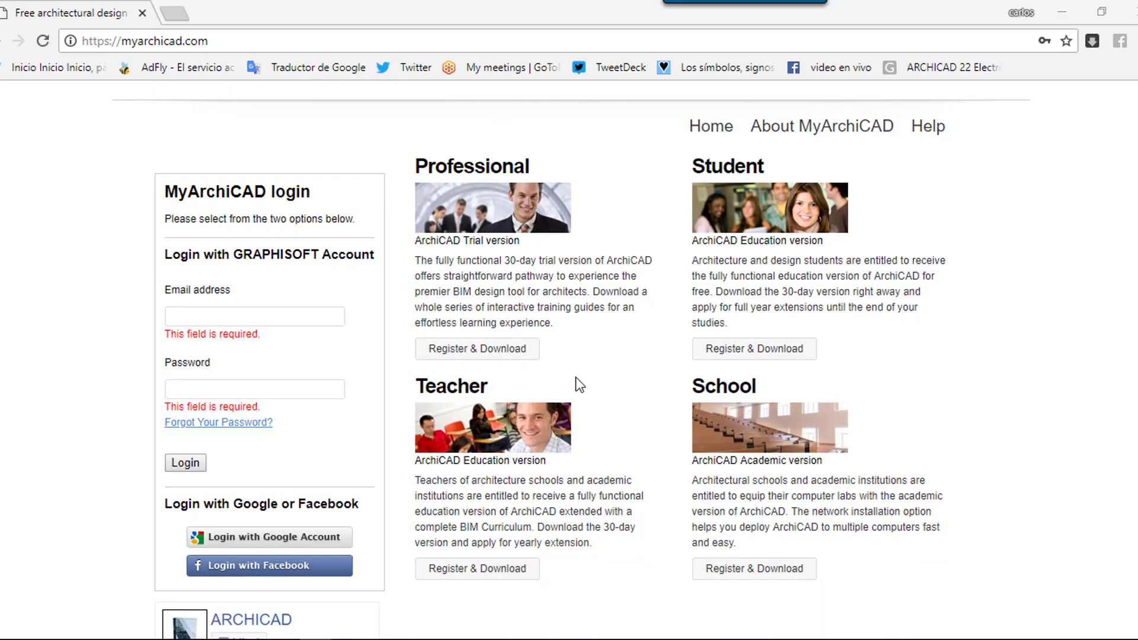